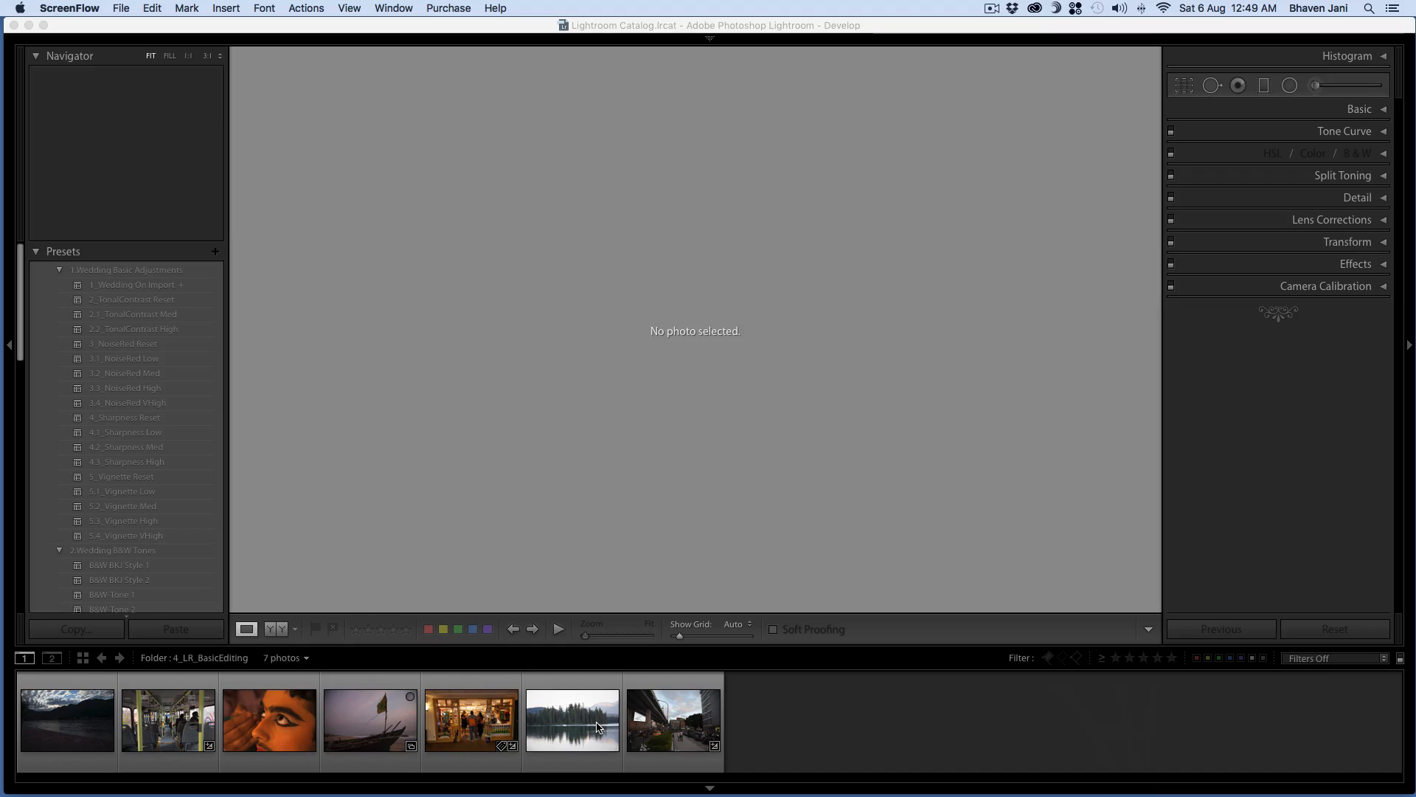
Select the first photo, the dark river landscape Basic1.dng, from the Library and open it in the Develop module
left_click(710, 38)
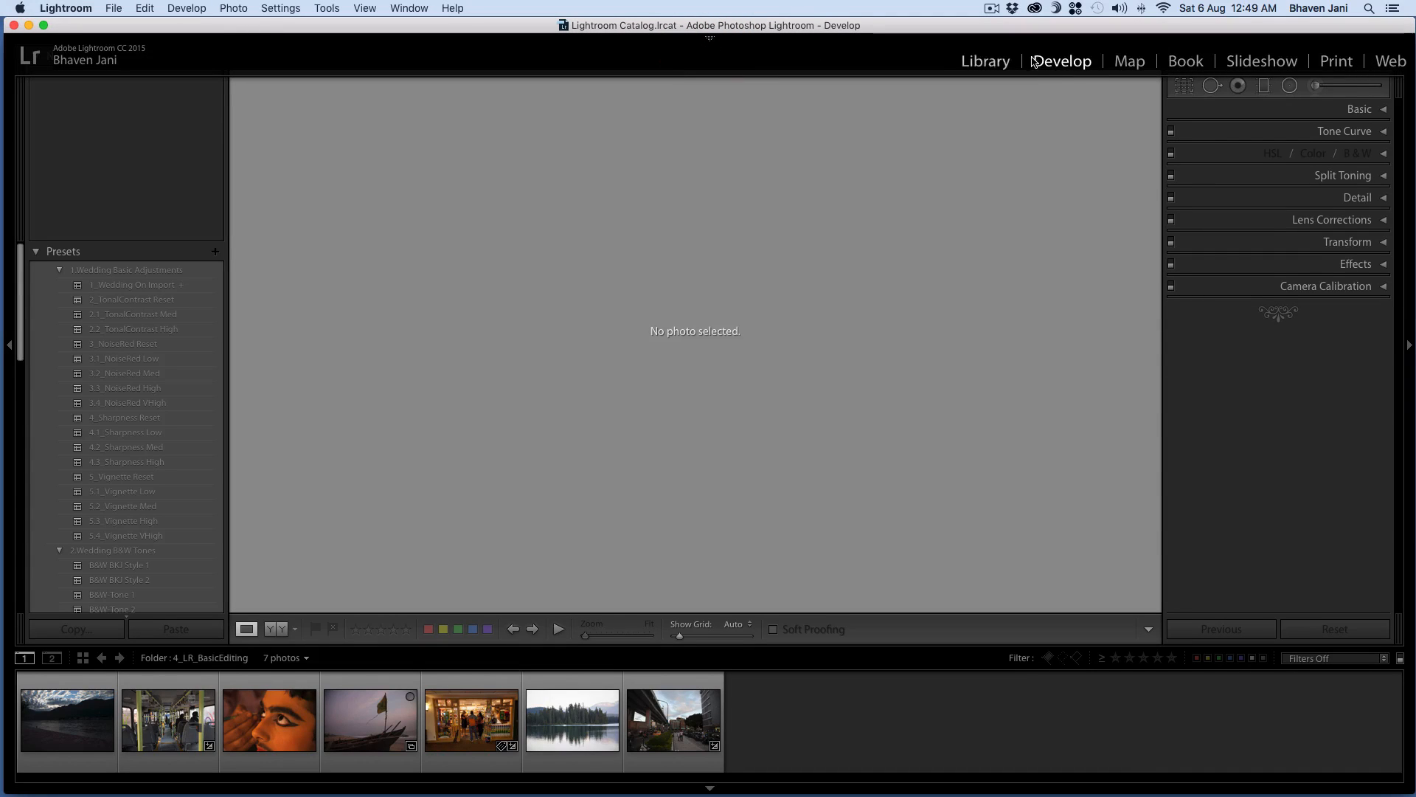
left_click(1062, 62)
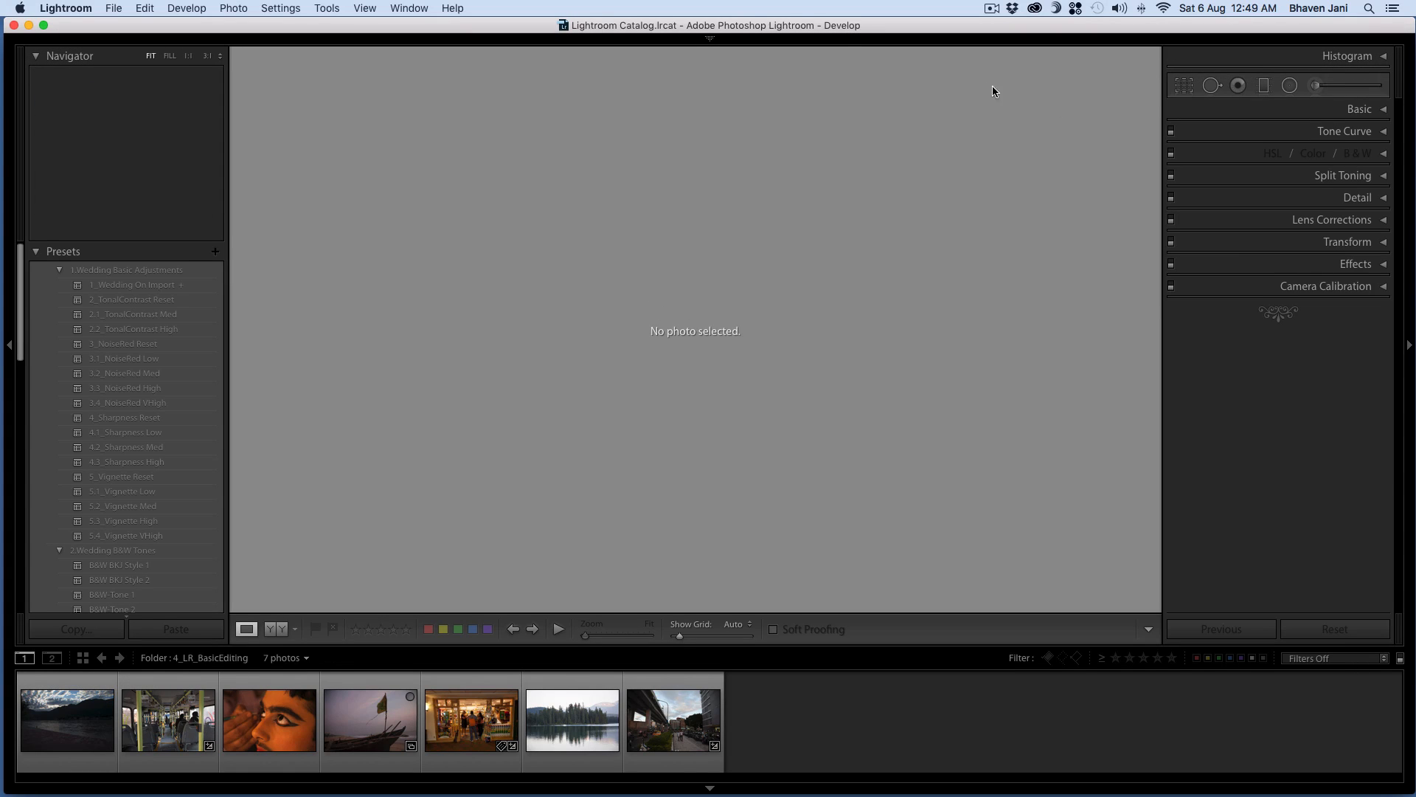
mouse_move(981, 37)
left_click(998, 62)
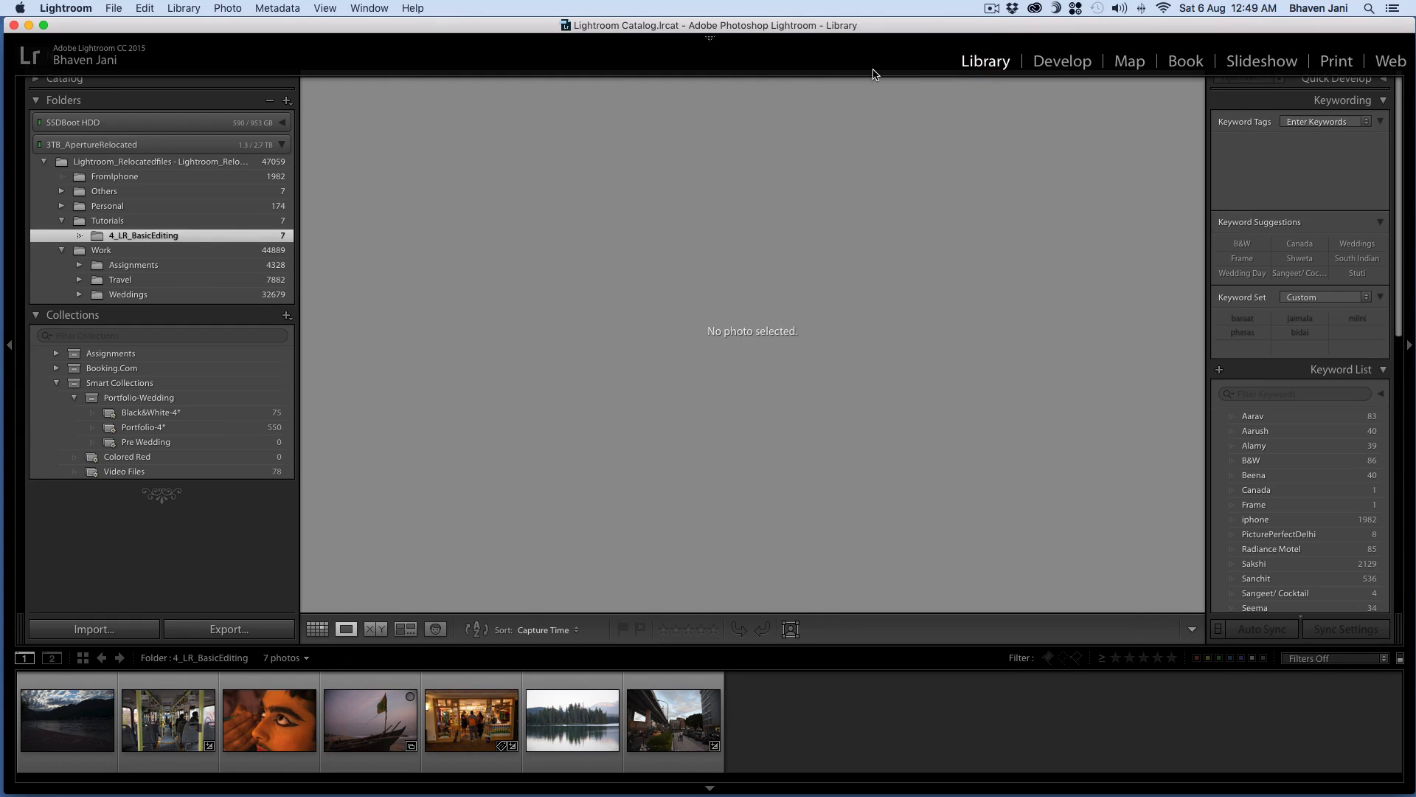
left_click(90, 702)
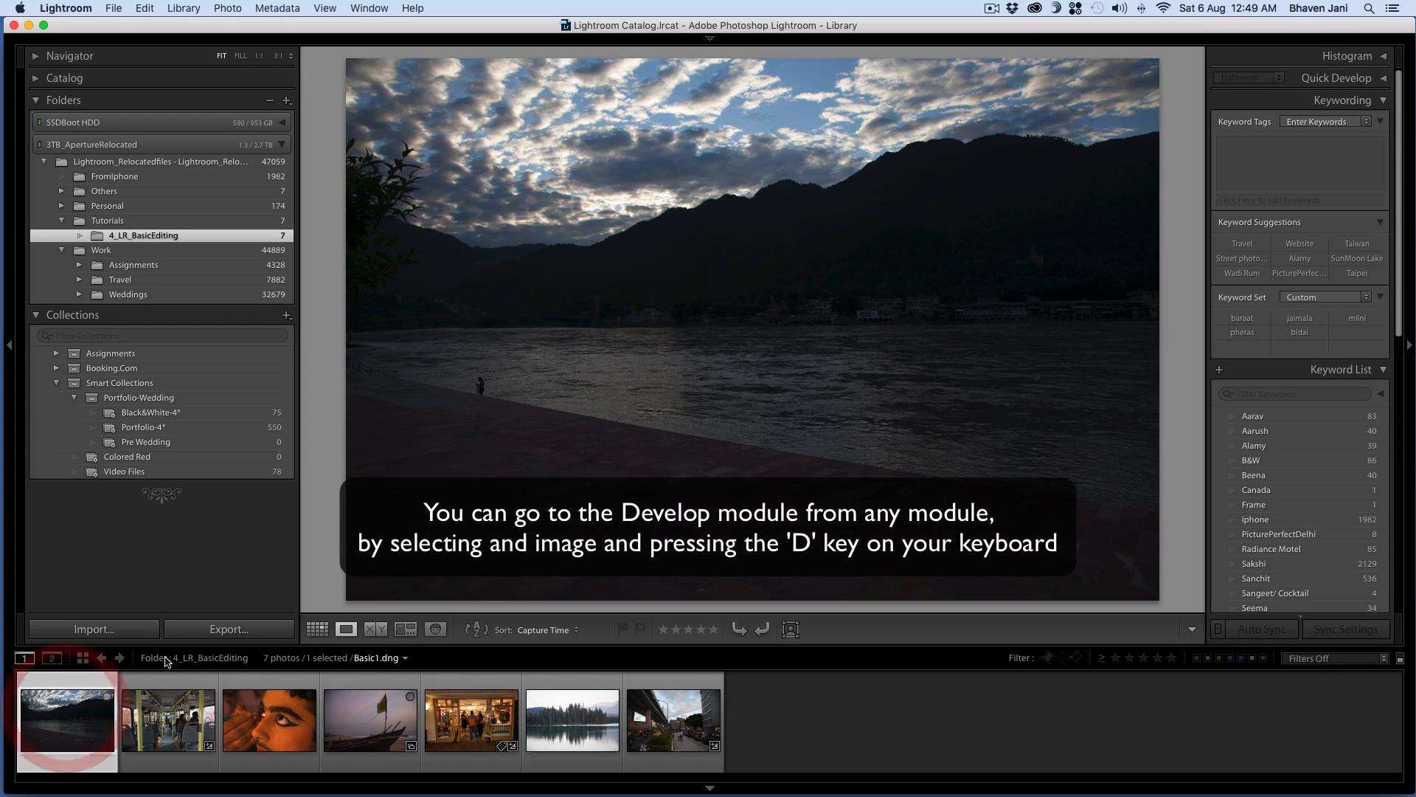
key("d")
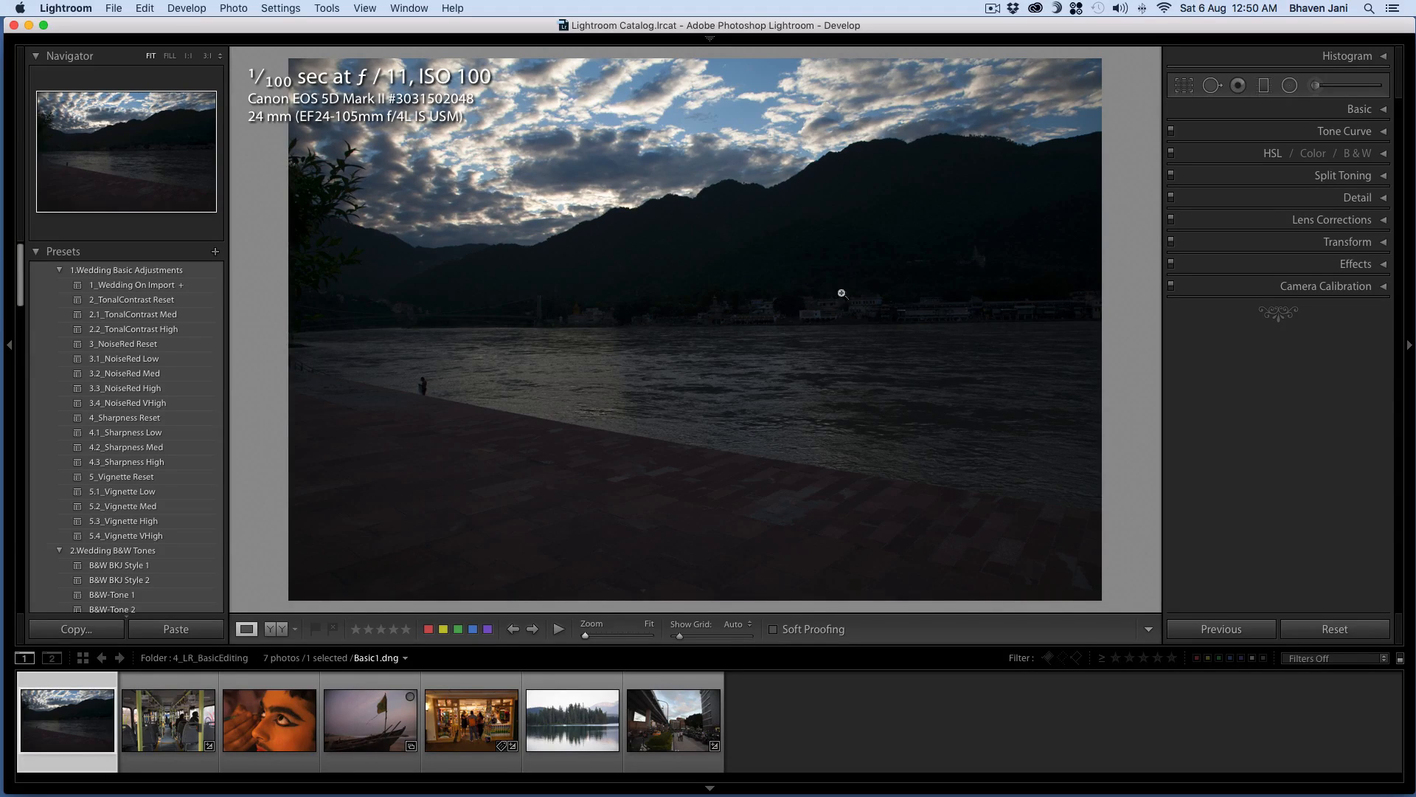
Brighten the river photo by raising its basic Exposure adjustment to +1.70
left_click(1383, 110)
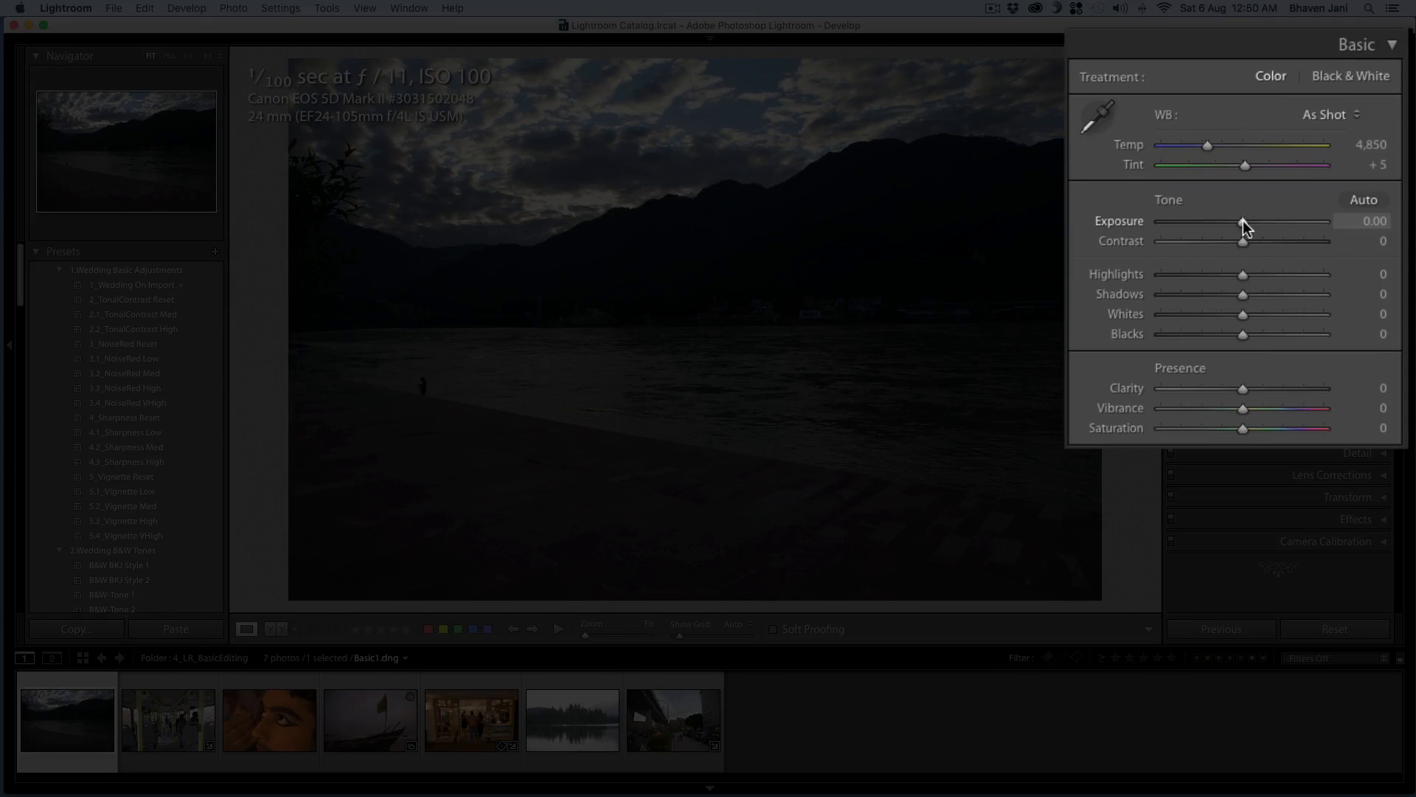
left_click_drag(1244, 222, 1302, 231)
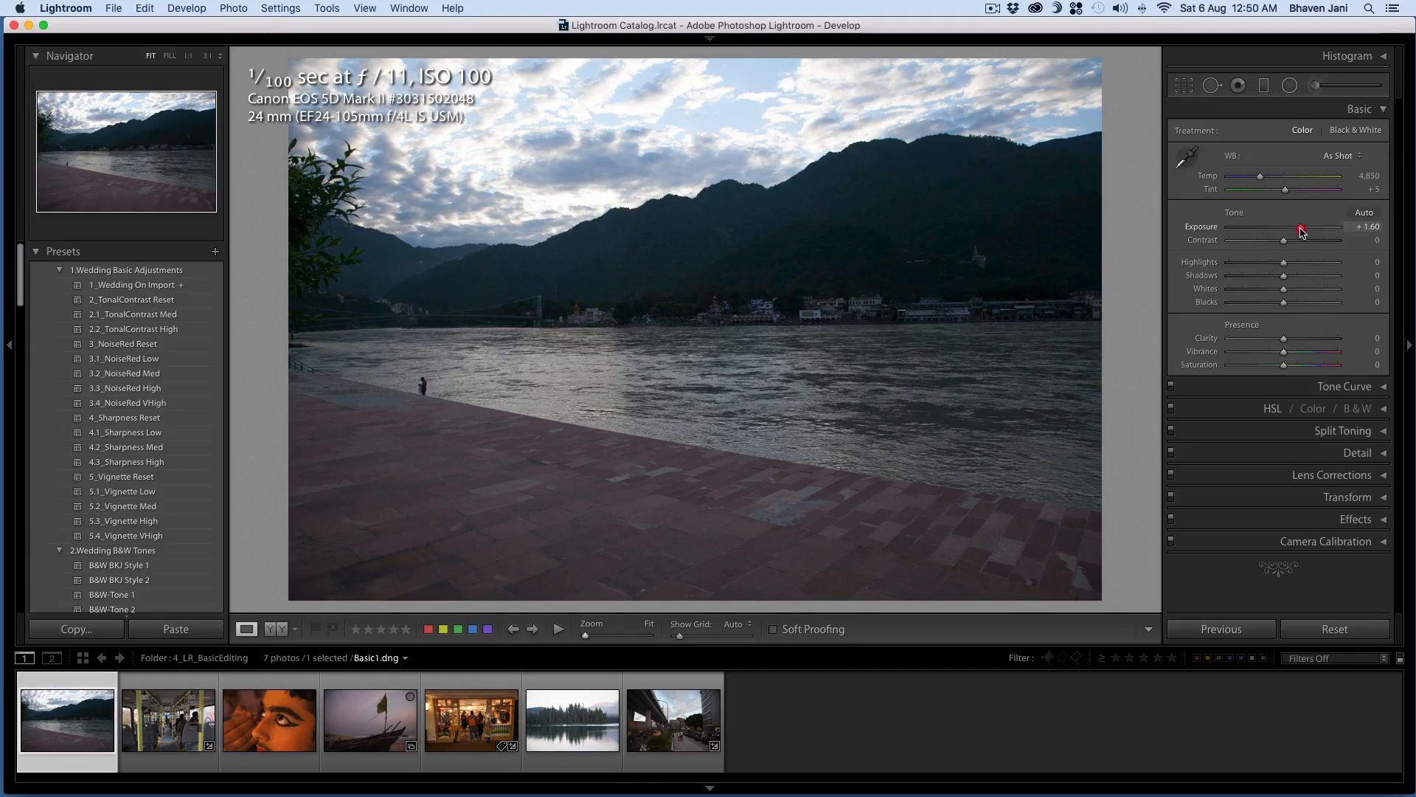
left_click_drag(1302, 231, 1302, 231)
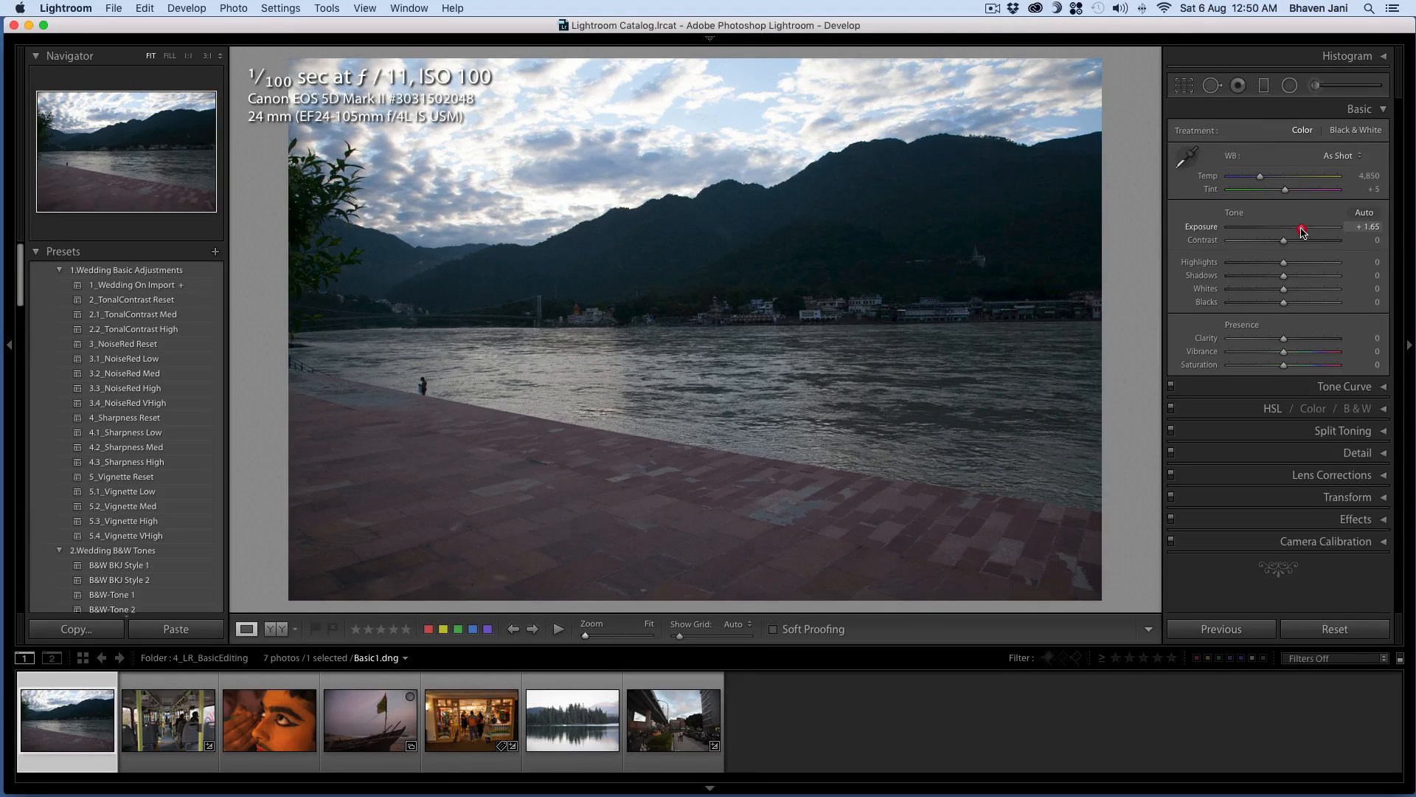
left_click_drag(1302, 231, 1303, 232)
left_click(1302, 232)
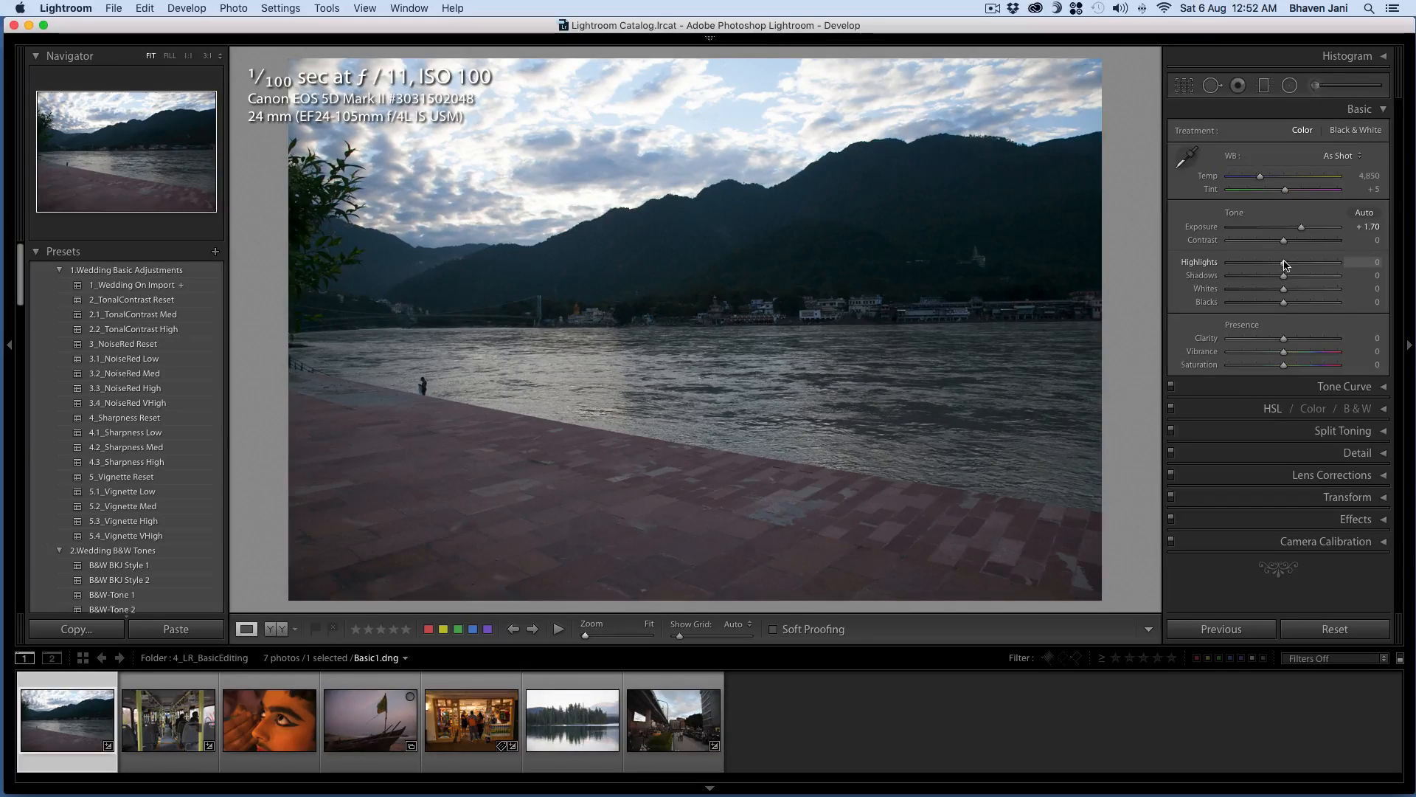
Recover detail in the bright clouds by trying Highlights down to -100 and settling on -68
left_click_drag(1283, 266, 1260, 267)
left_click_drag(1257, 268, 1256, 268)
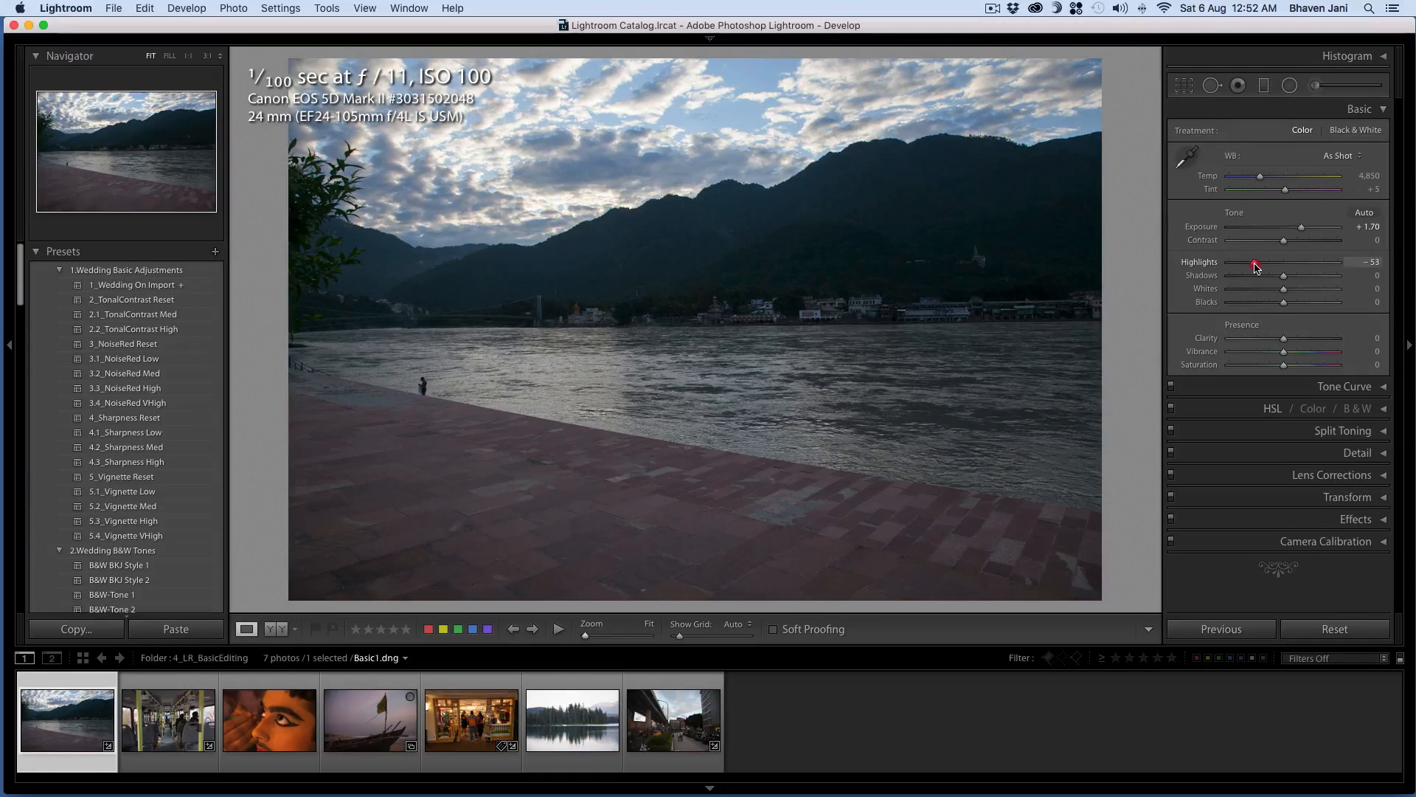
left_click_drag(1256, 267, 1228, 267)
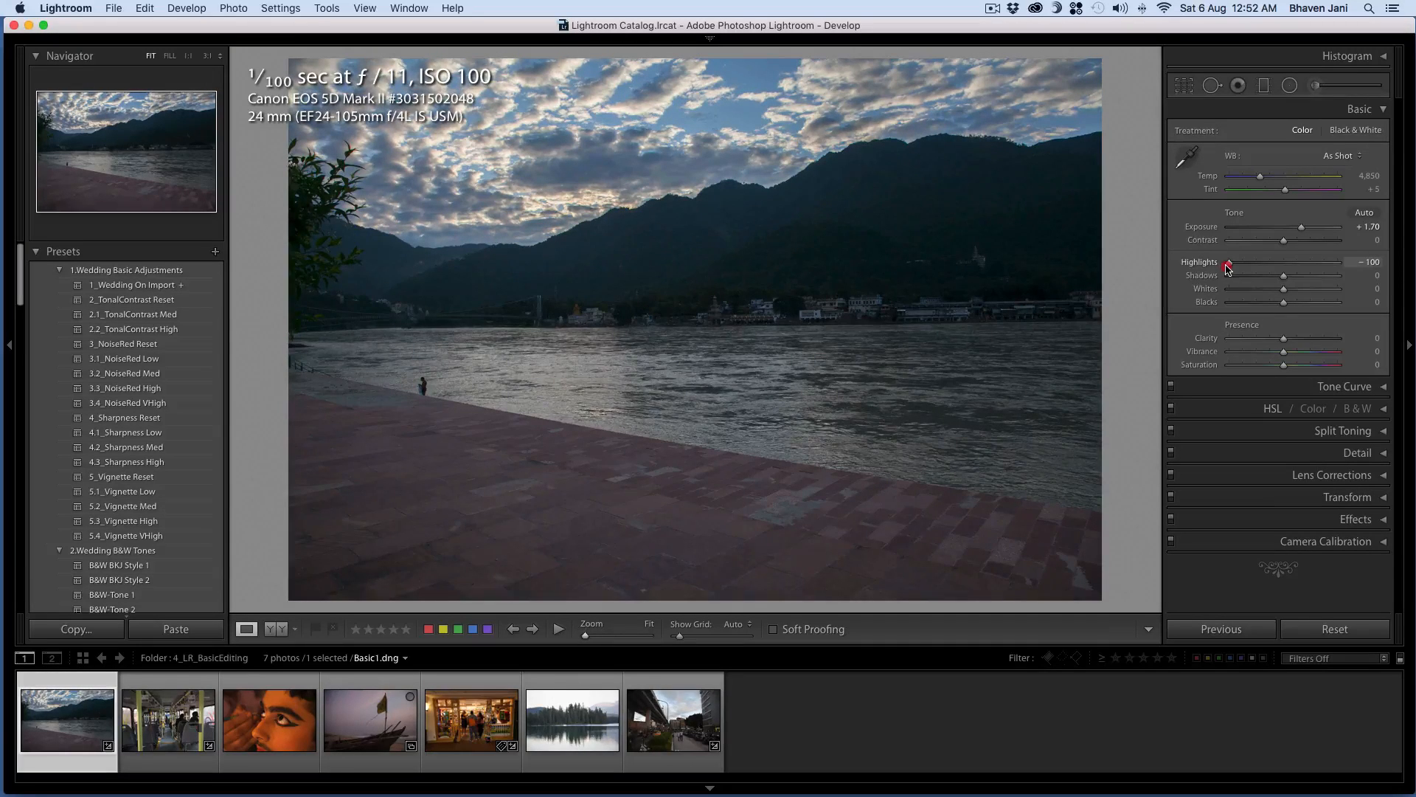
mouse_move(1228, 267)
left_mouse_down()
mouse_move(1353, 270)
mouse_move(1222, 268)
left_mouse_up()
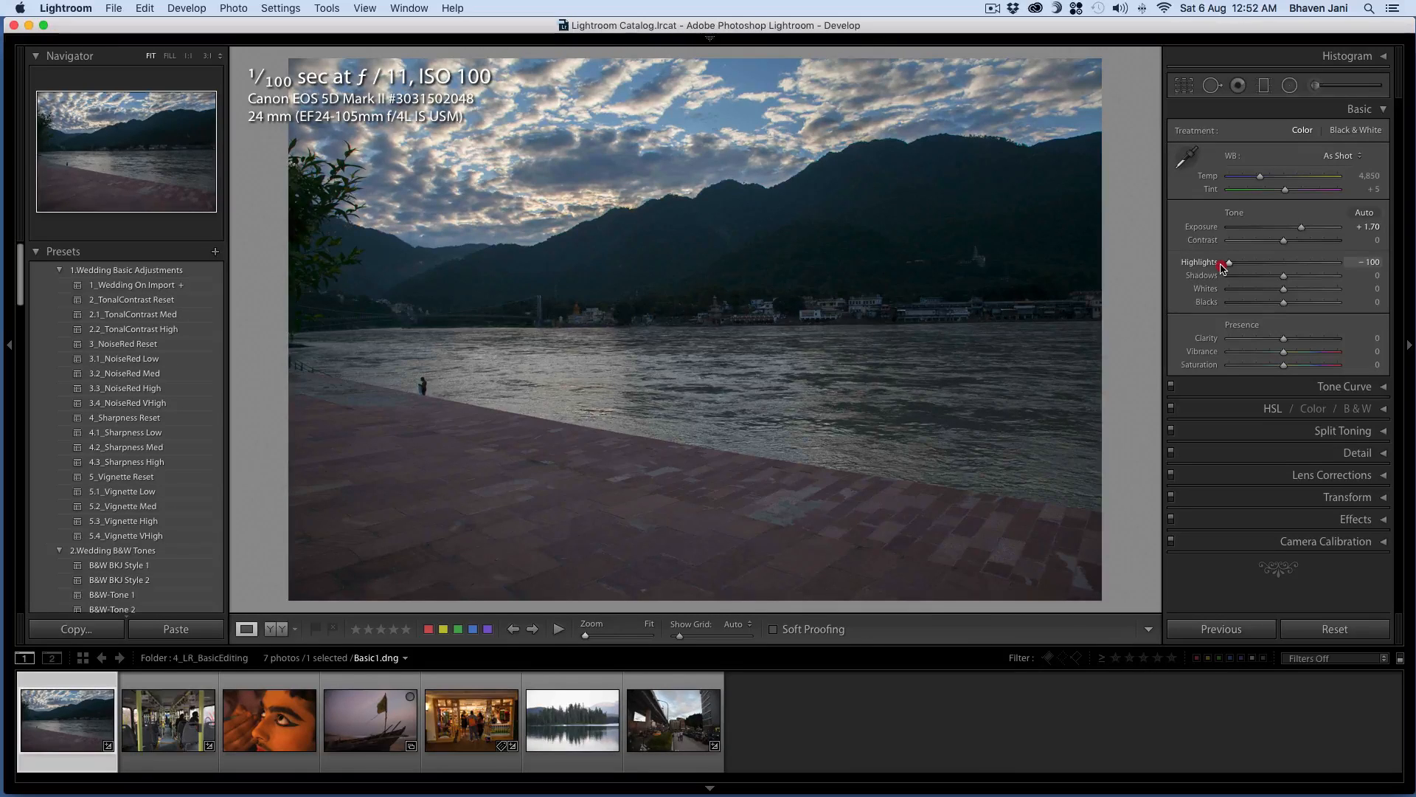
left_click_drag(1224, 268, 1247, 270)
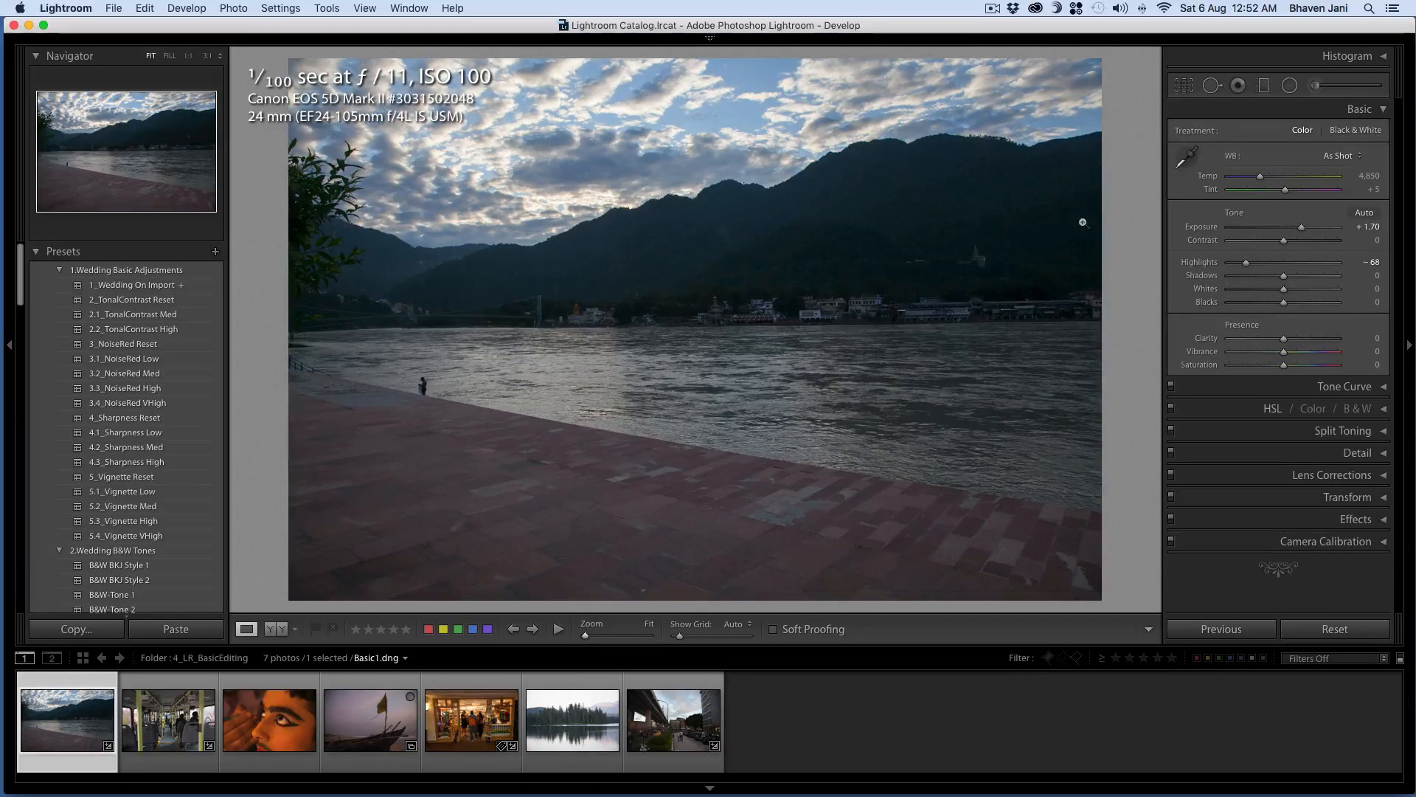
Try the Shadows adjustment at +100 and -100, and settle on +37 to lift the dark hills
left_click_drag(1286, 279, 1296, 281)
left_click_drag(1296, 281, 1347, 282)
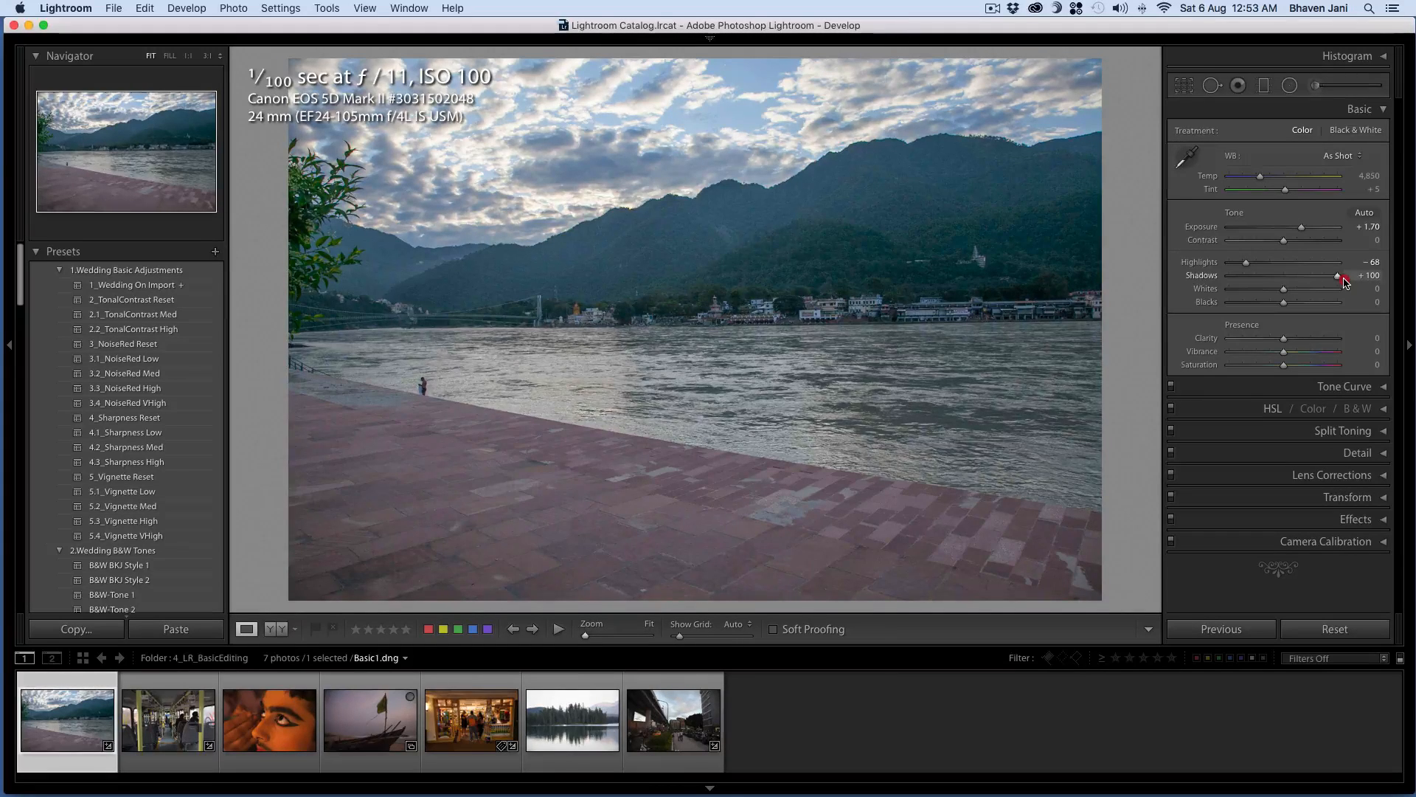
left_click_drag(1344, 281, 1222, 281)
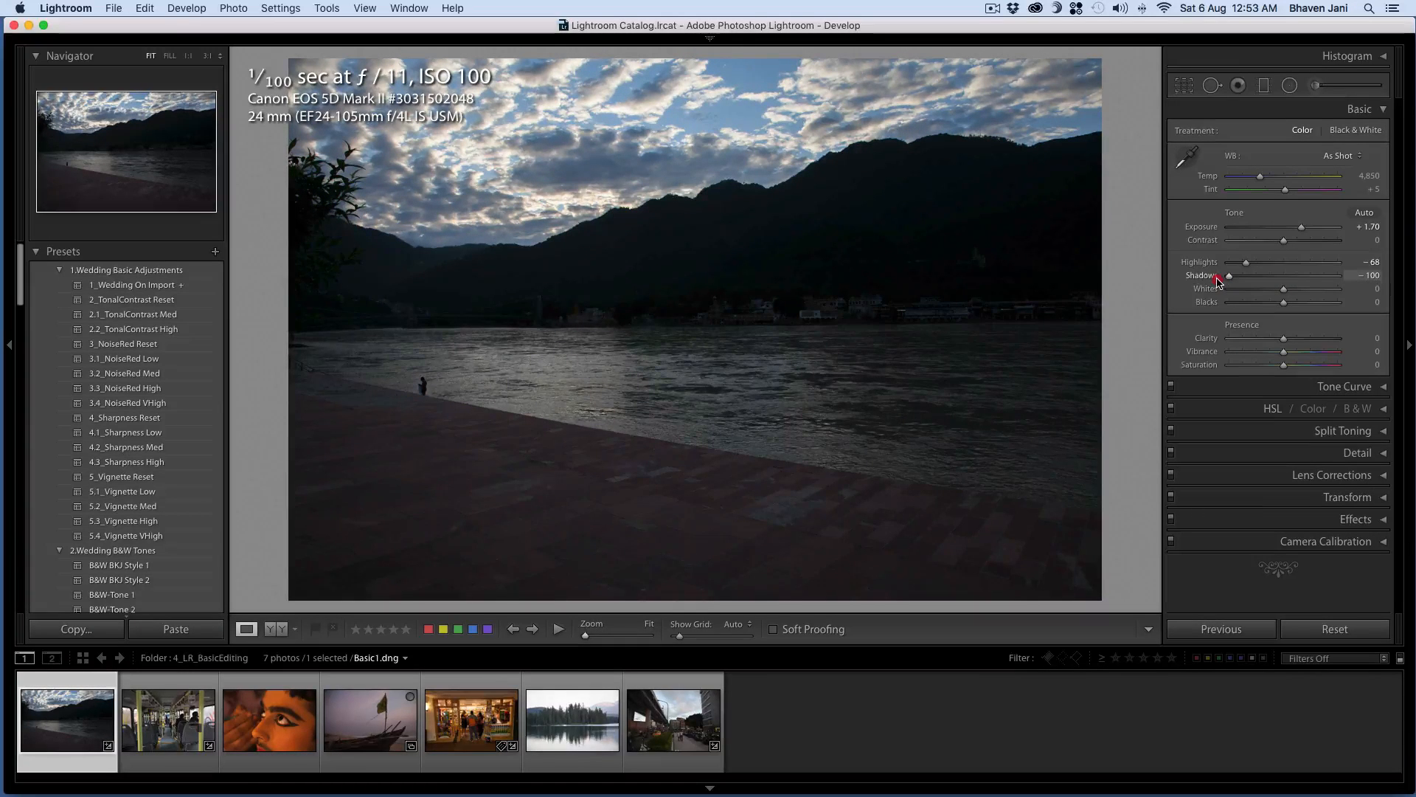
left_click_drag(1219, 281, 1305, 285)
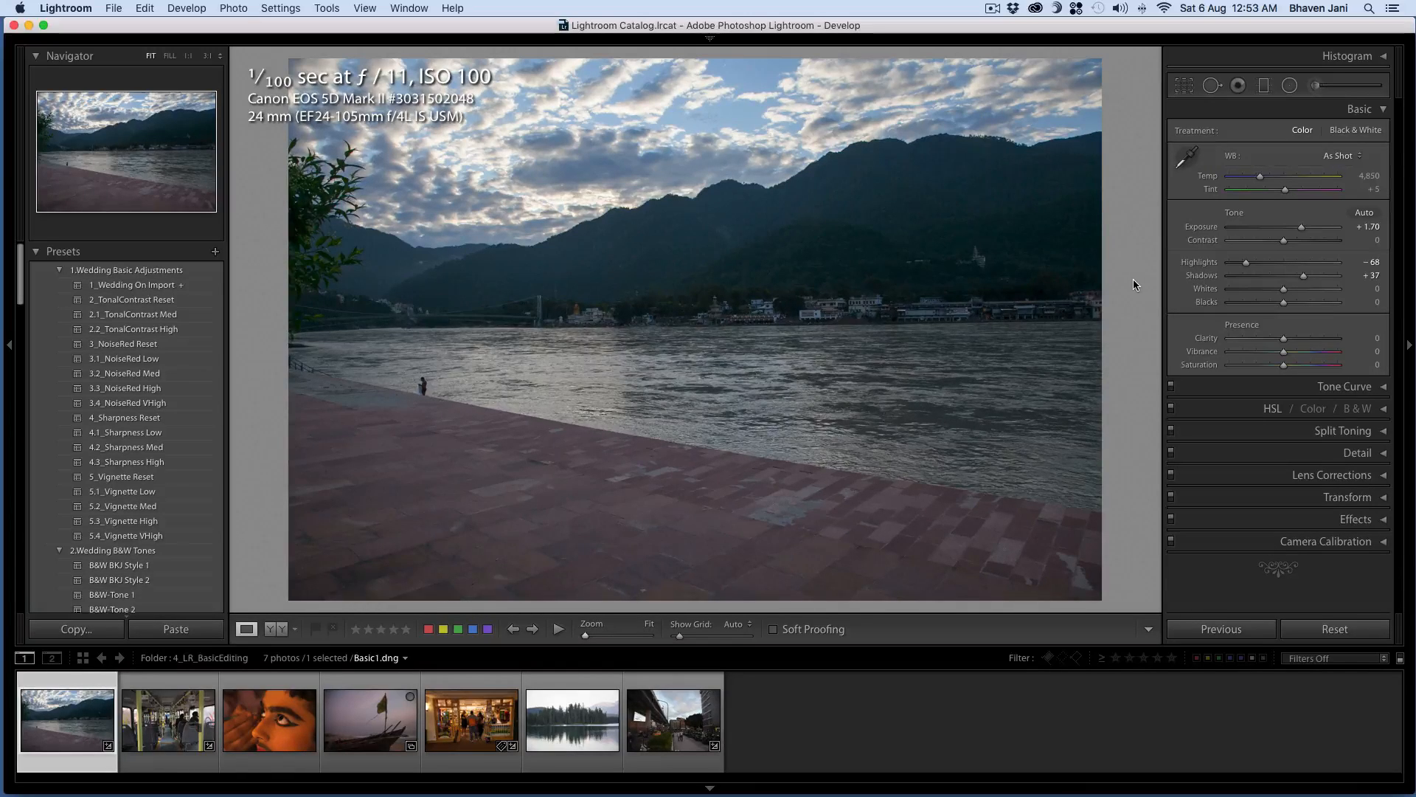
Compare the edited photo with its original full-frame and in the Left/Right, Left/Right Split, Top/Bottom and Top/Bottom Split before/after layouts
key("backslash")
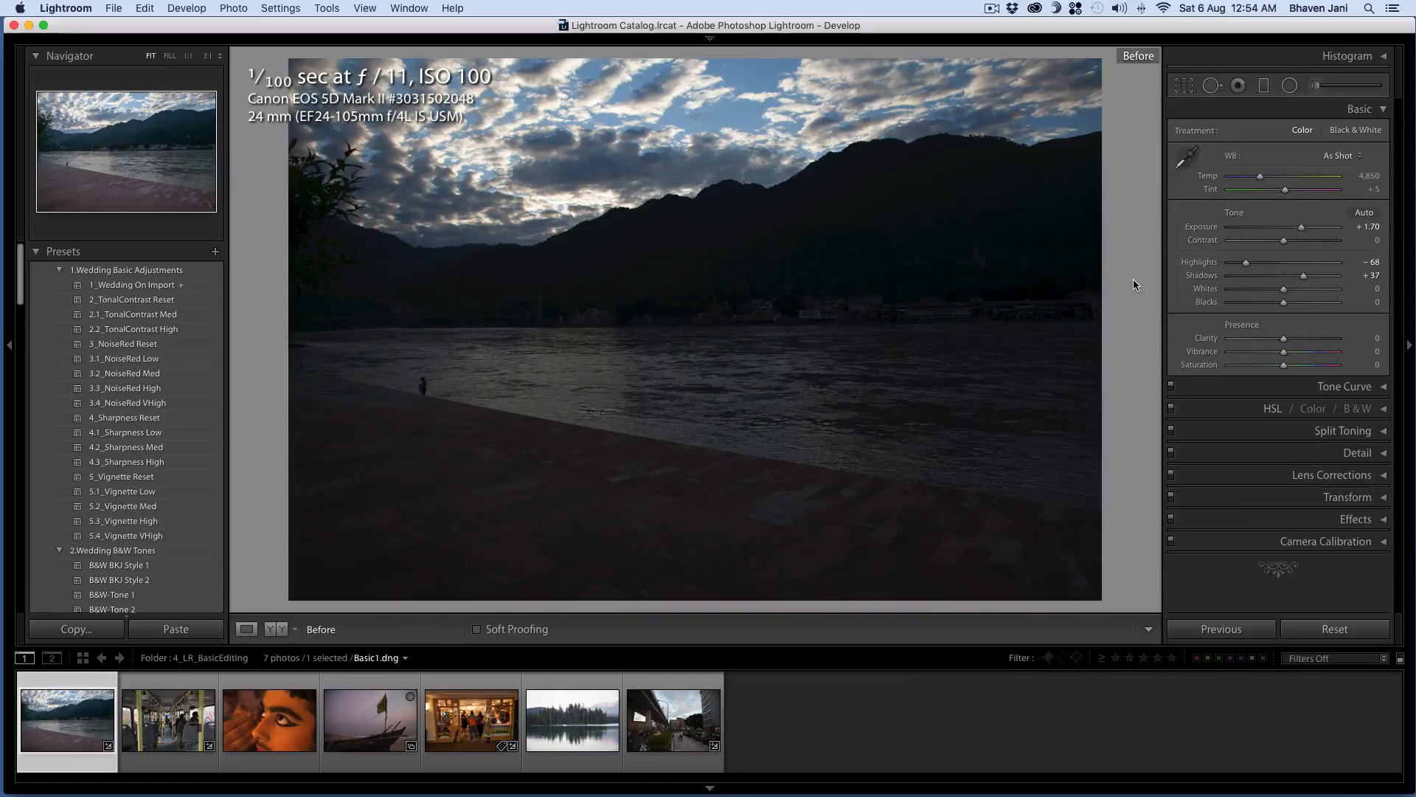
key("backslash")
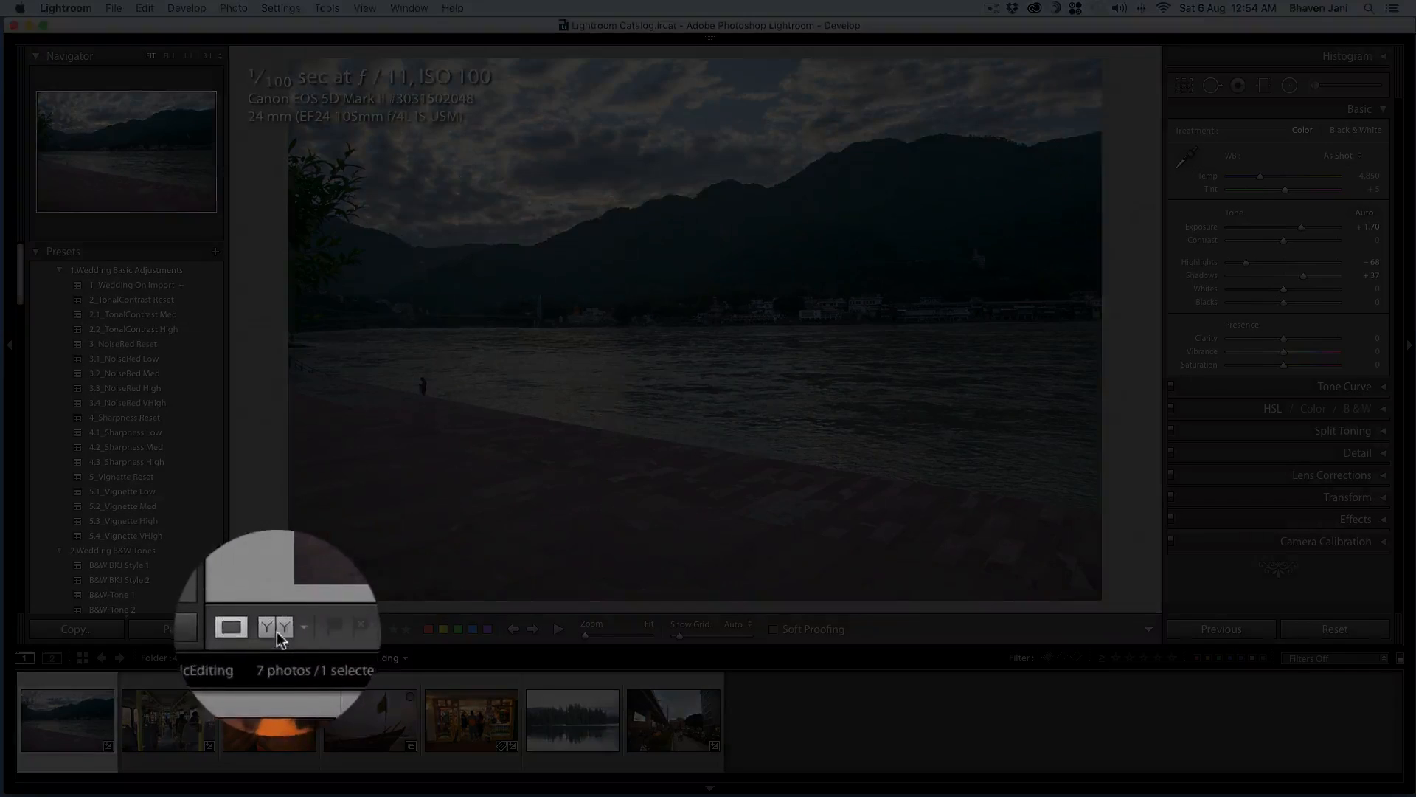
left_click(276, 627)
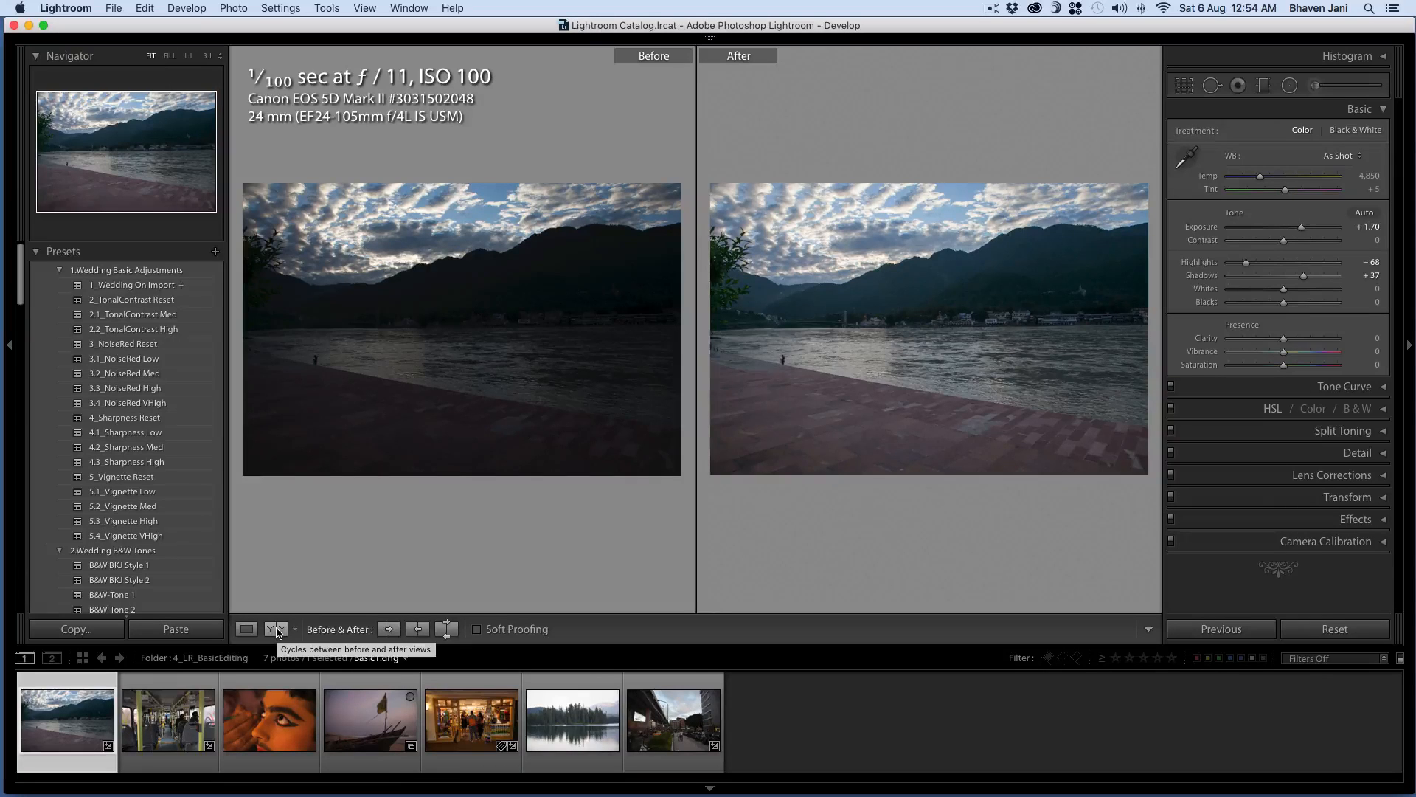
left_click(294, 629)
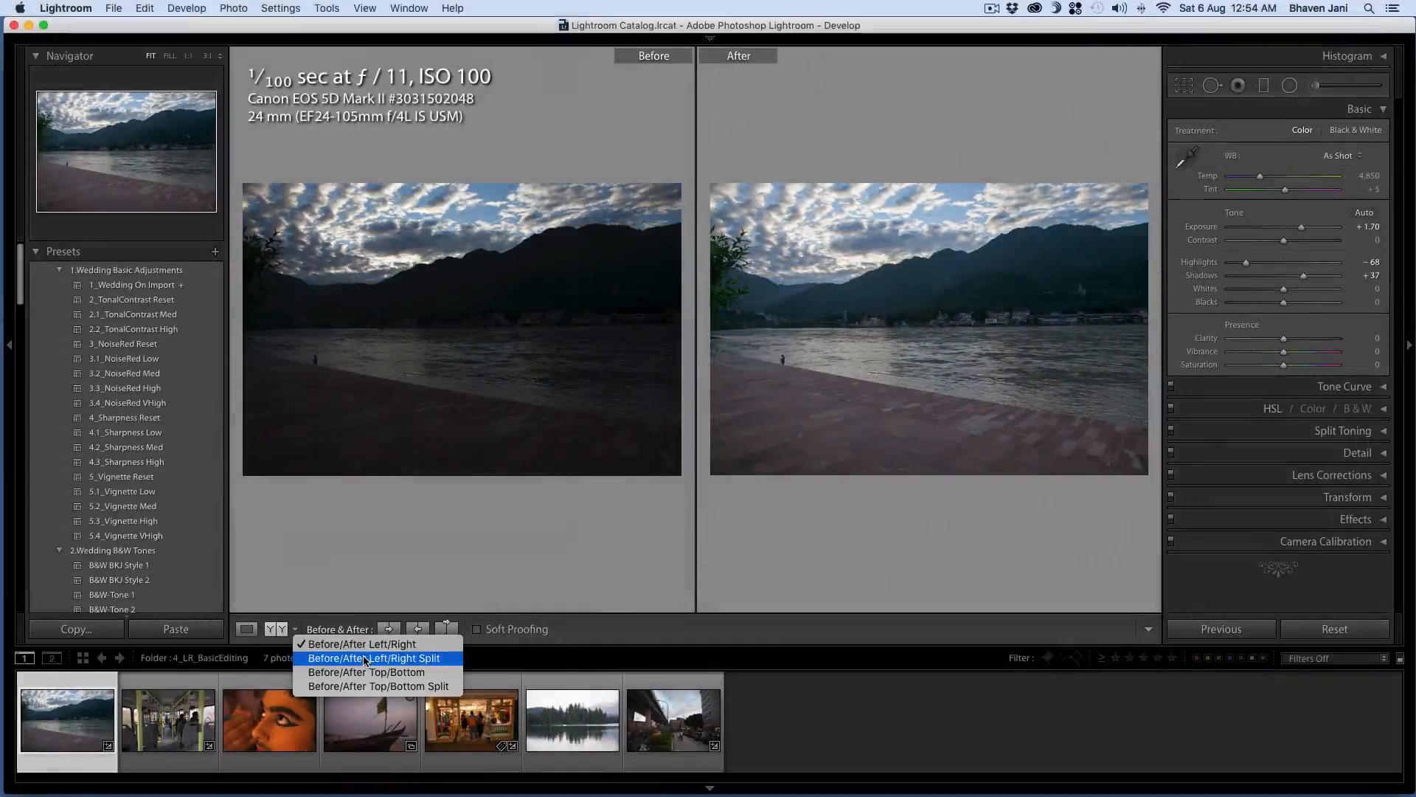
left_click(363, 657)
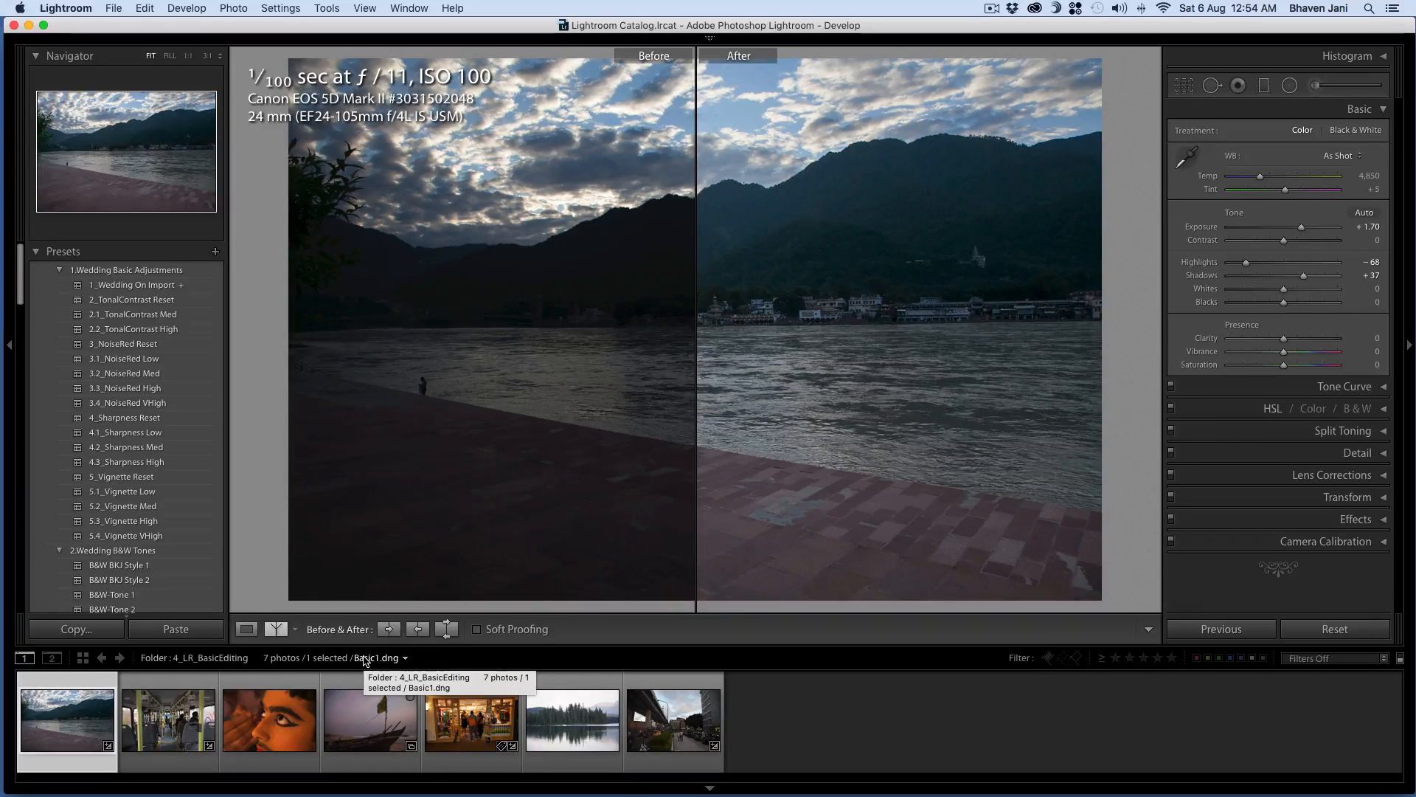
left_click(297, 632)
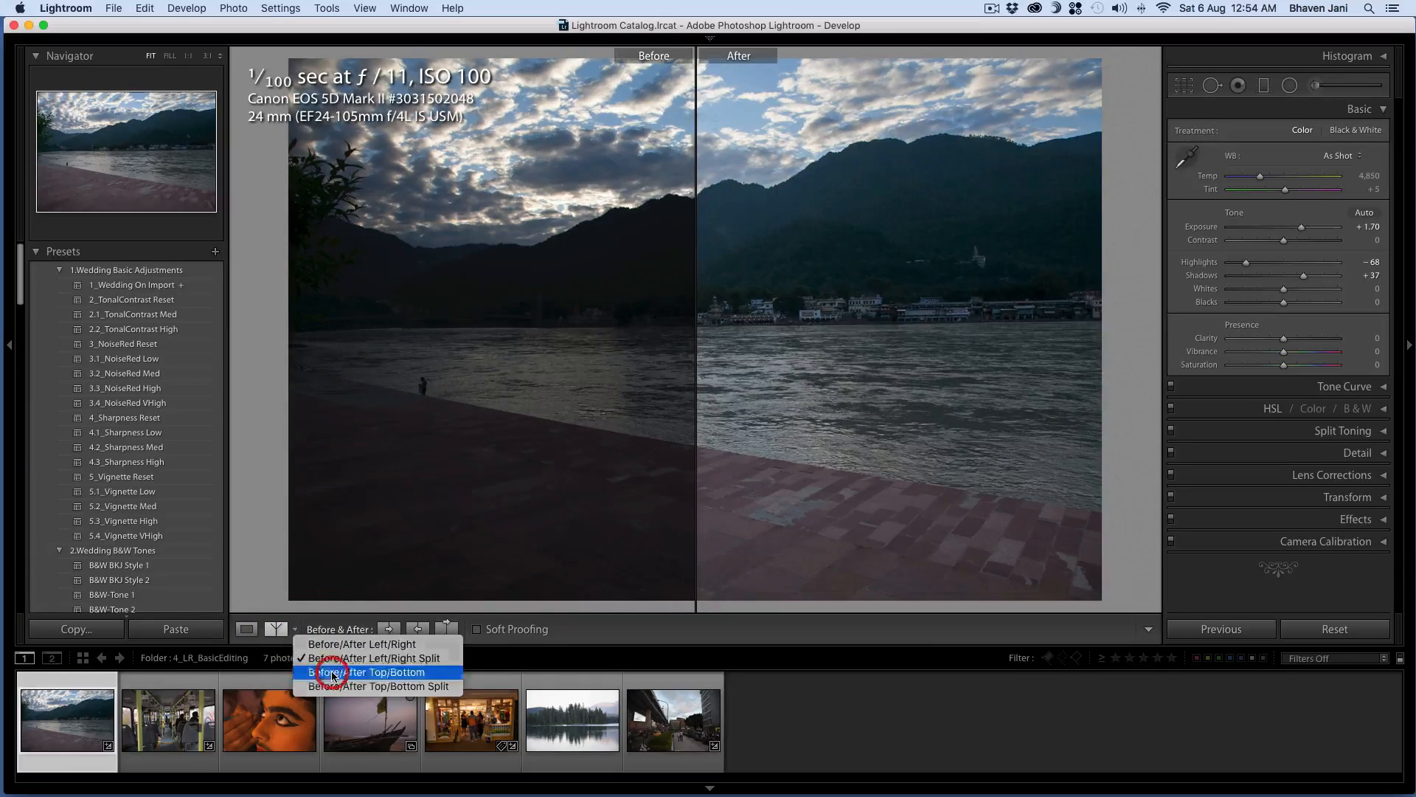
left_click(332, 676)
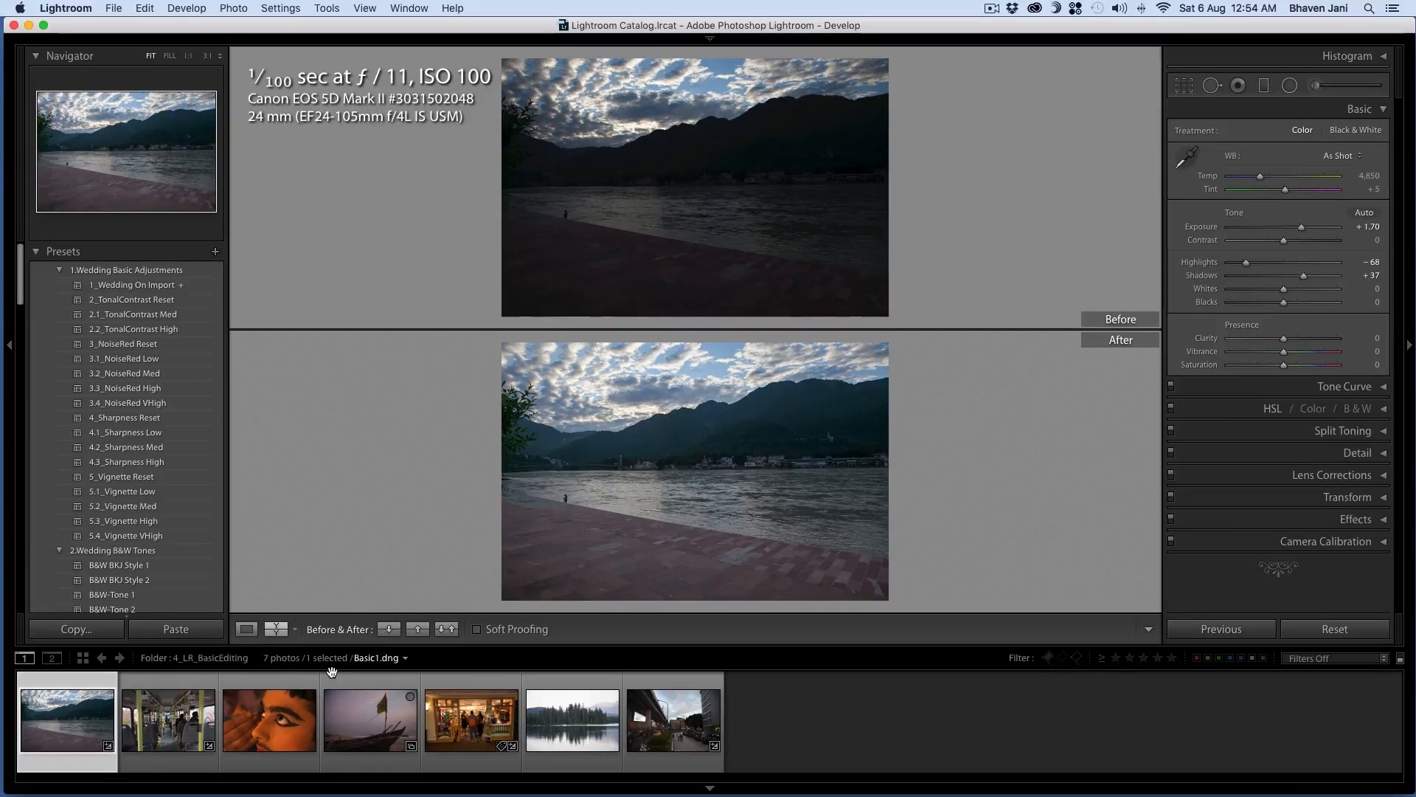
left_click(295, 629)
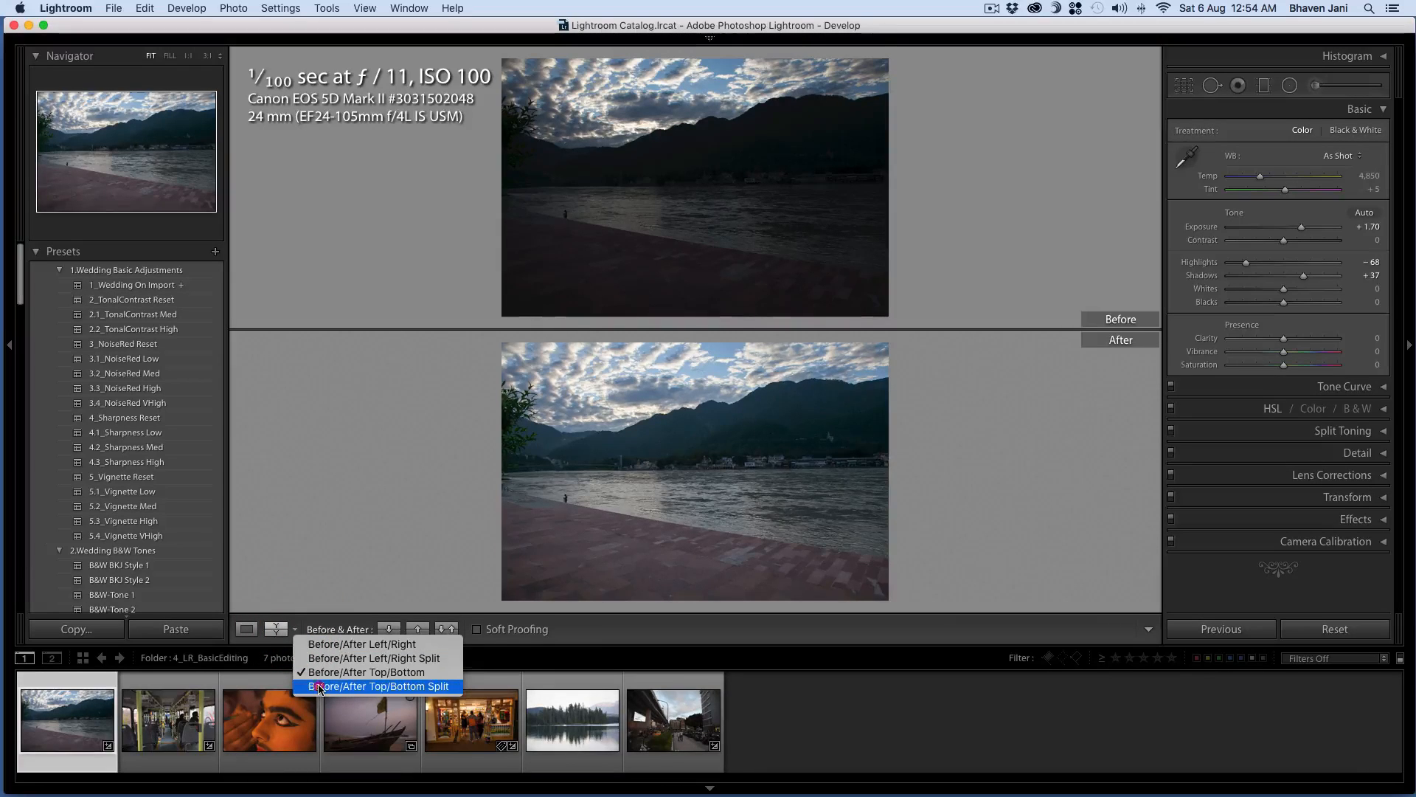
left_click(320, 686)
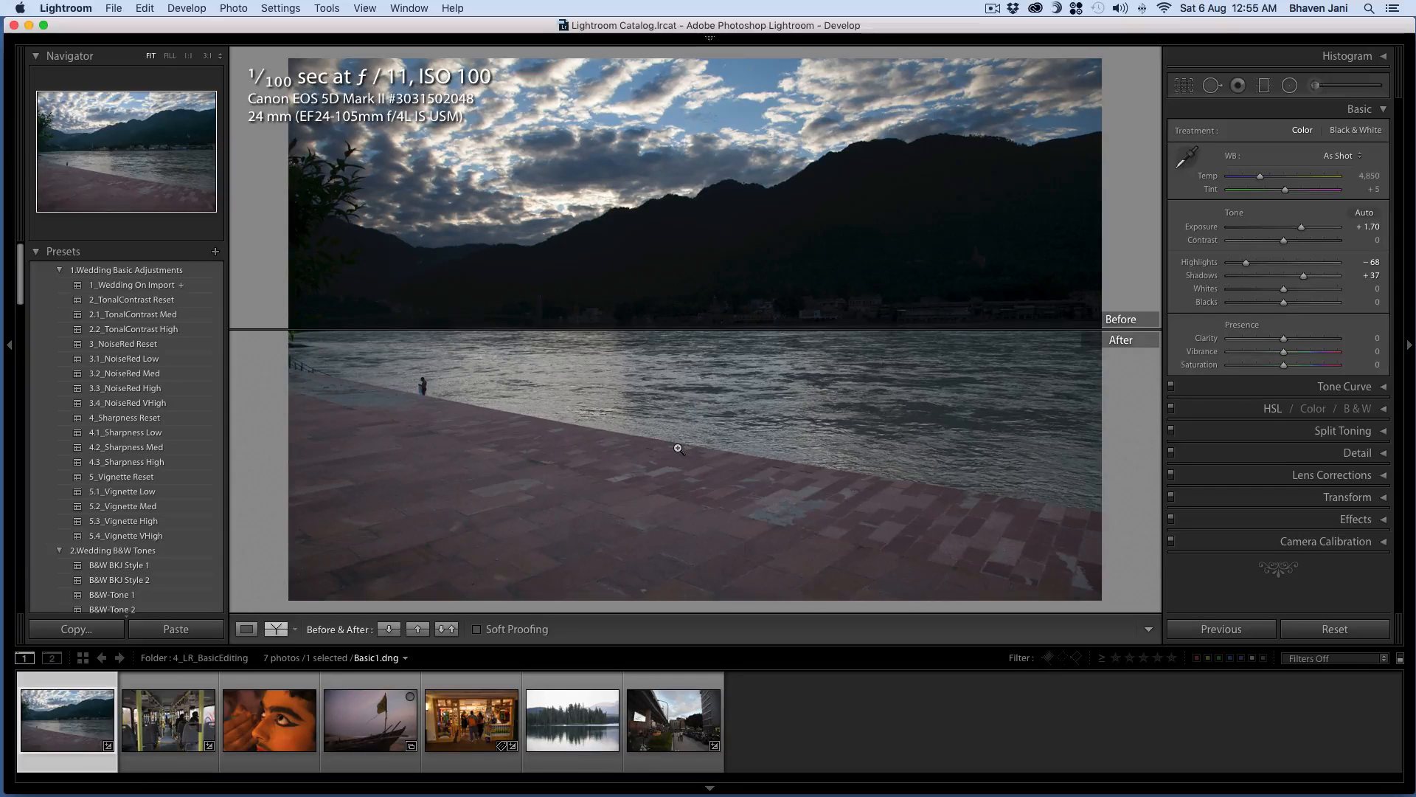
Return to the single-photo view and toggle the before/after left/right split comparison on and off once
left_click(246, 629)
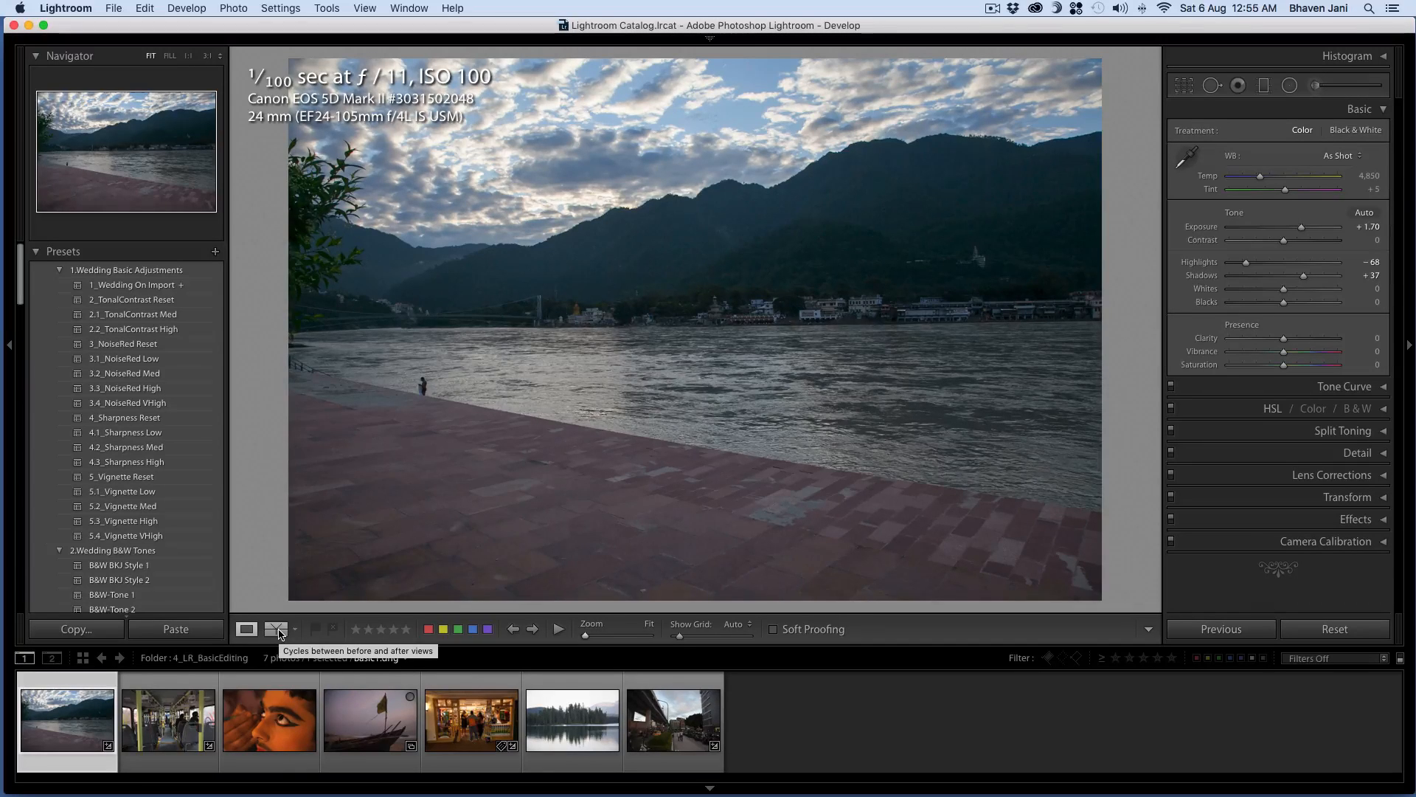
key("y")
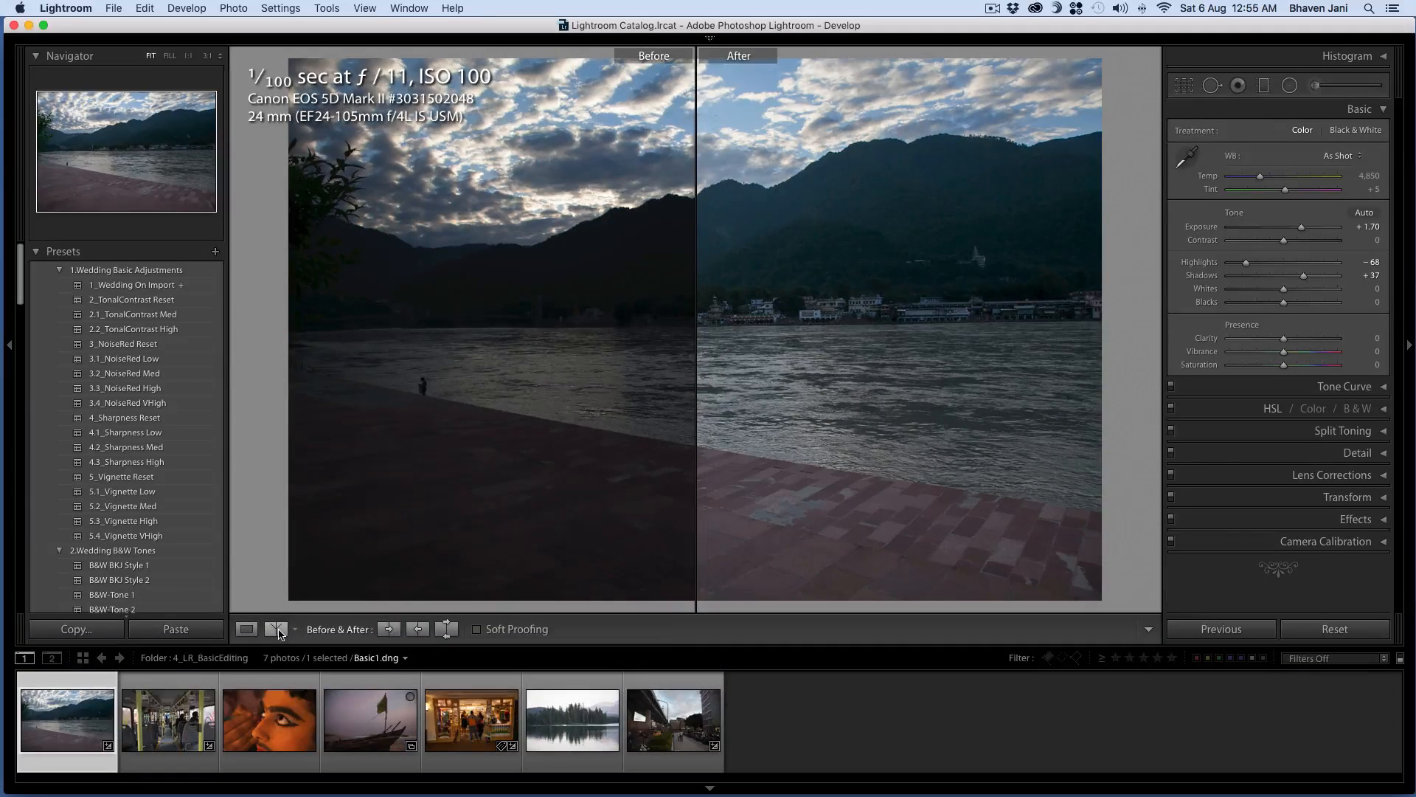
key("y")
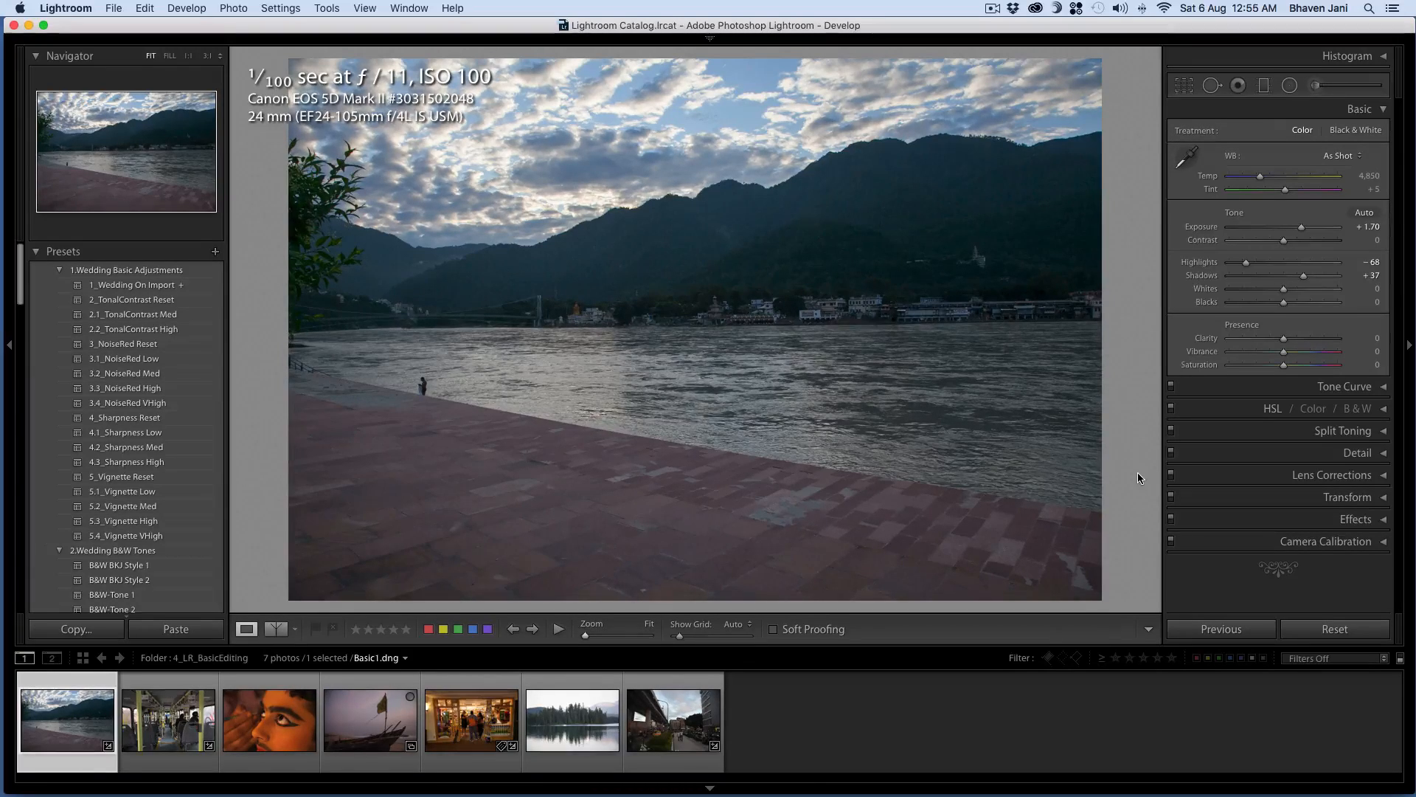
Try a very strong Contrast on the river photo and settle on +50
left_click(1284, 241)
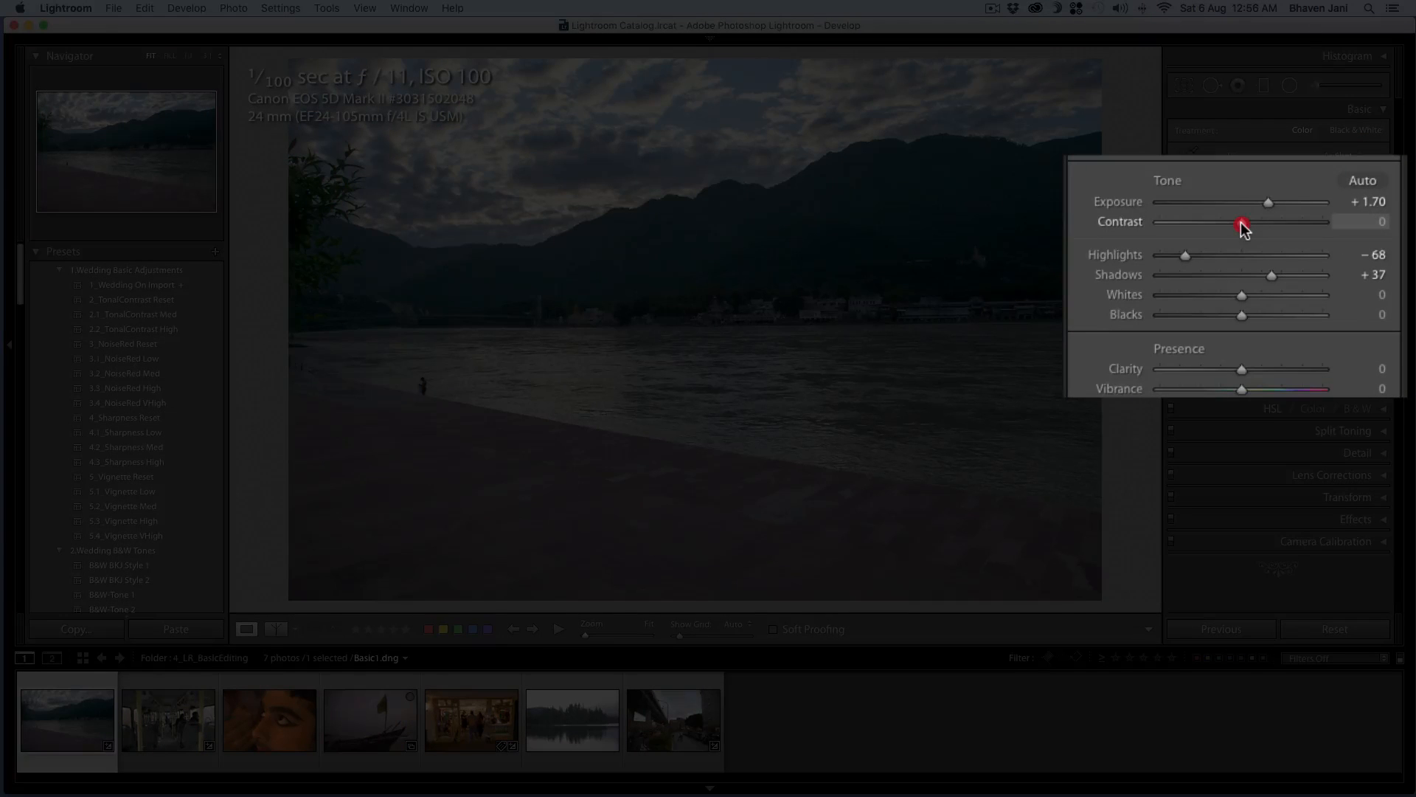
left_click_drag(1242, 223, 1307, 248)
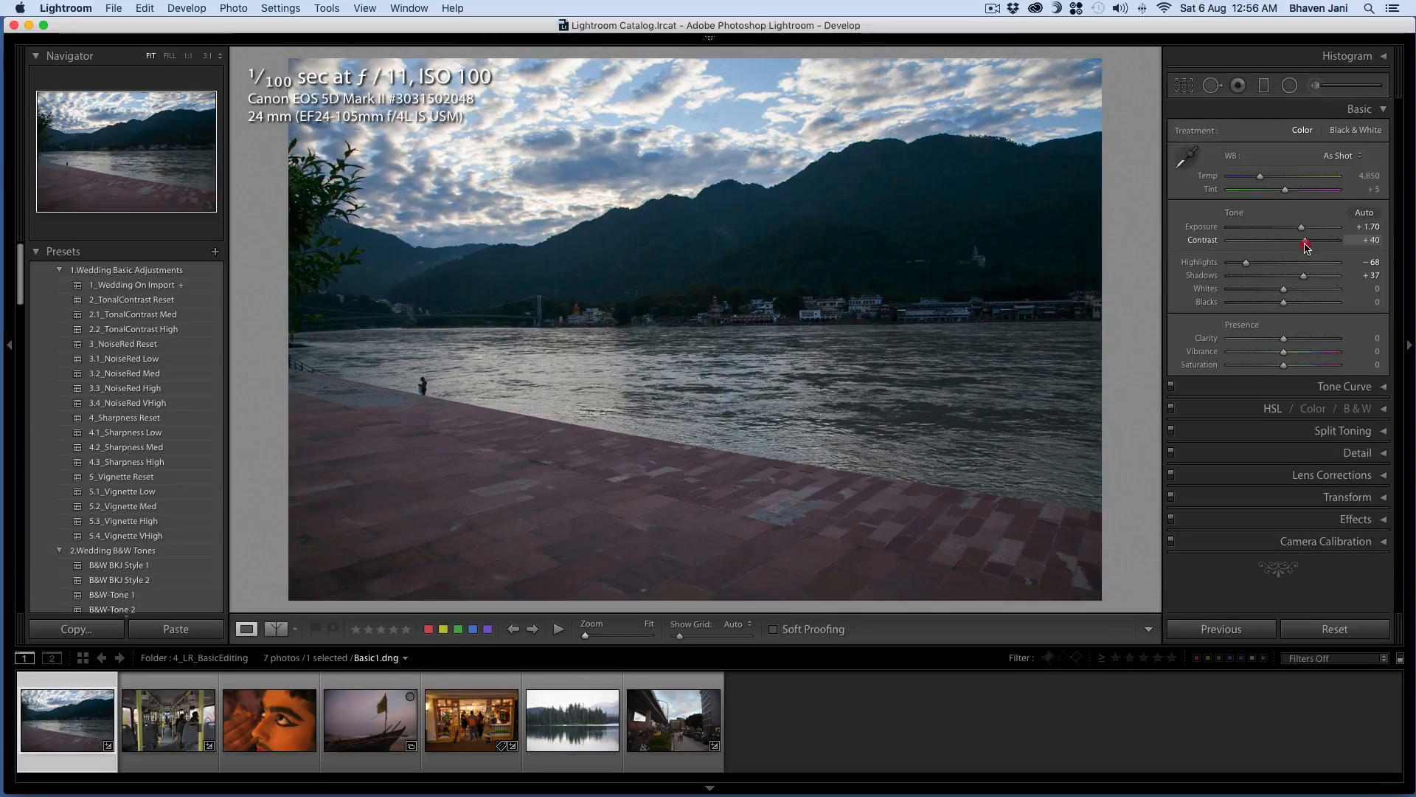
left_click_drag(1306, 247, 1344, 251)
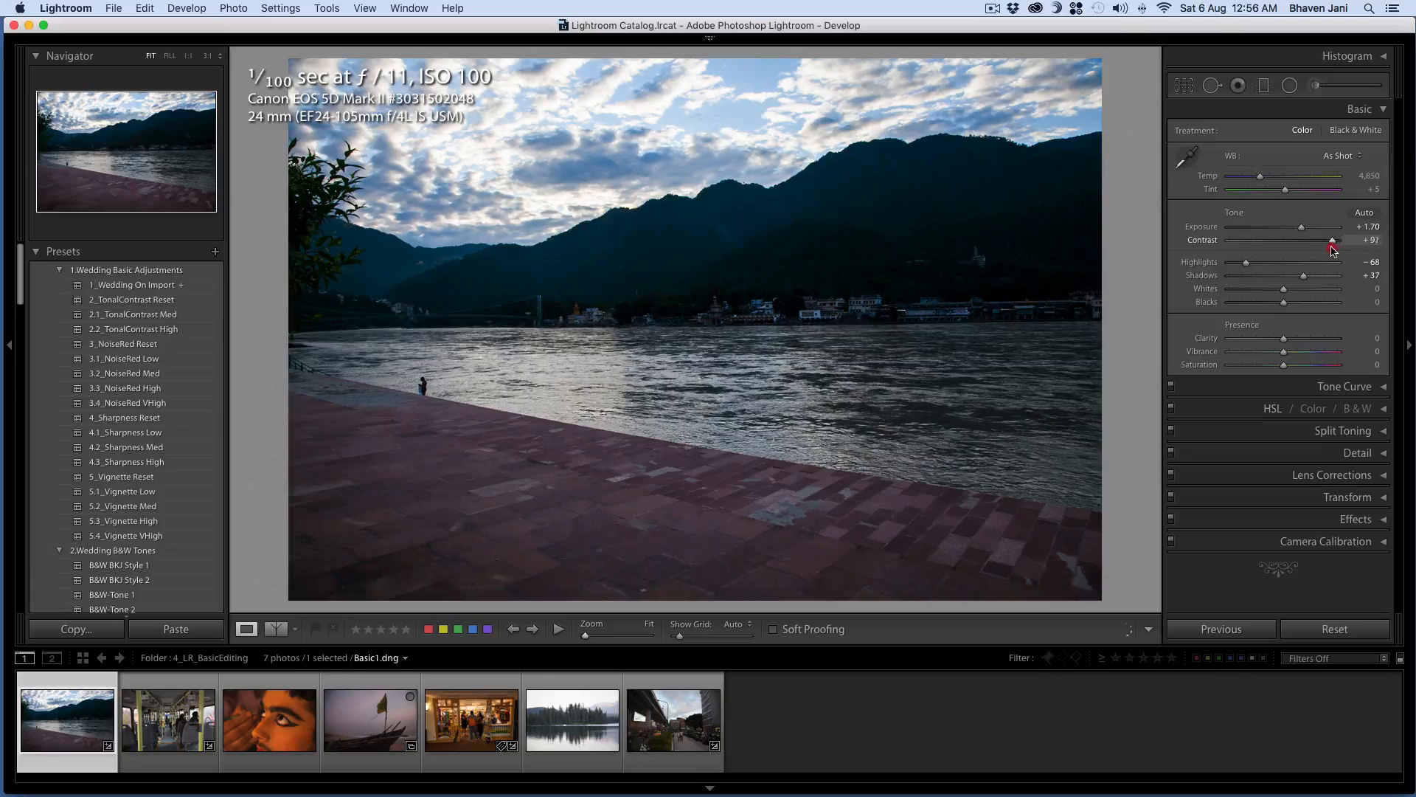
left_click_drag(1347, 250, 1312, 246)
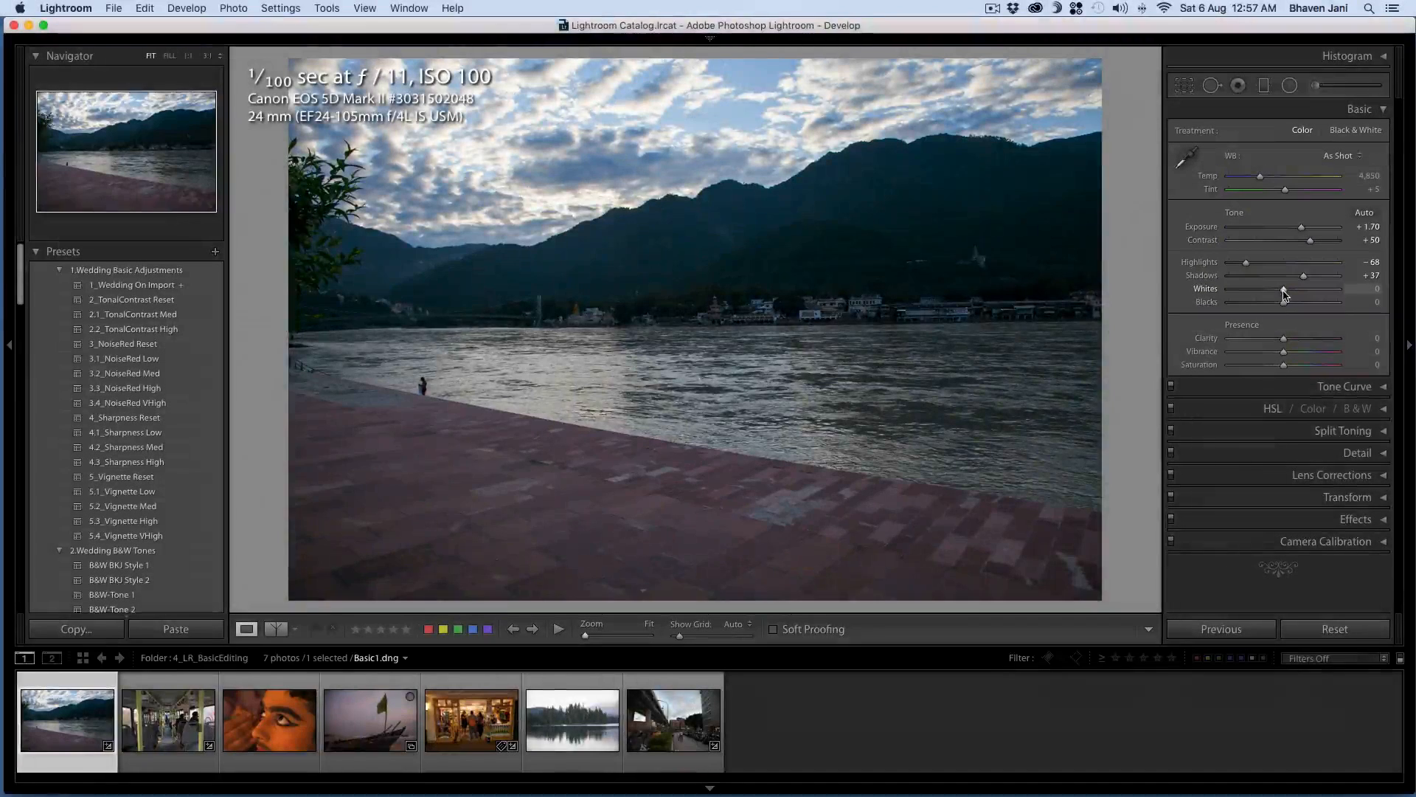
Set the photo's Whites to +72 and its Blacks to -31
left_click_drag(1284, 291, 1312, 294)
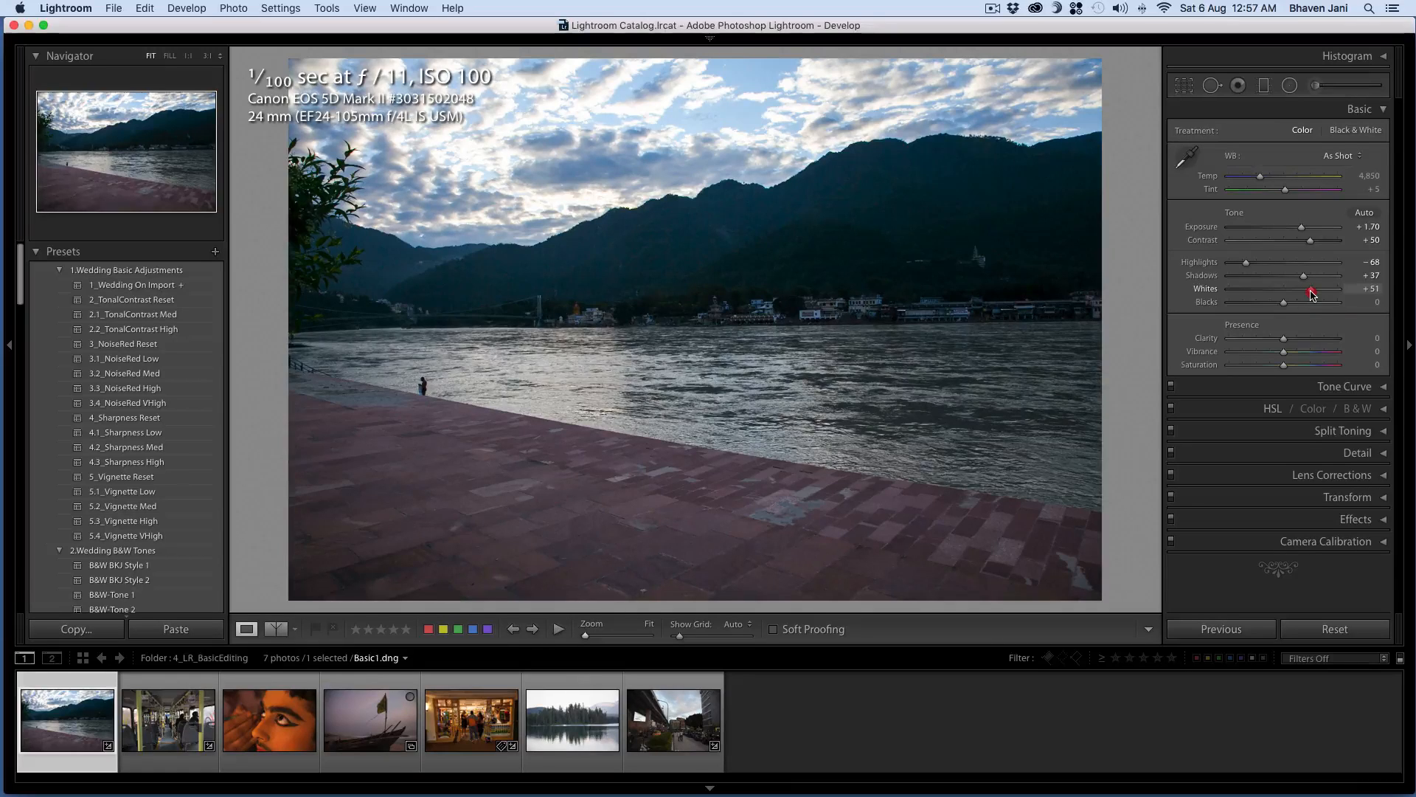
left_click_drag(1311, 292, 1324, 295)
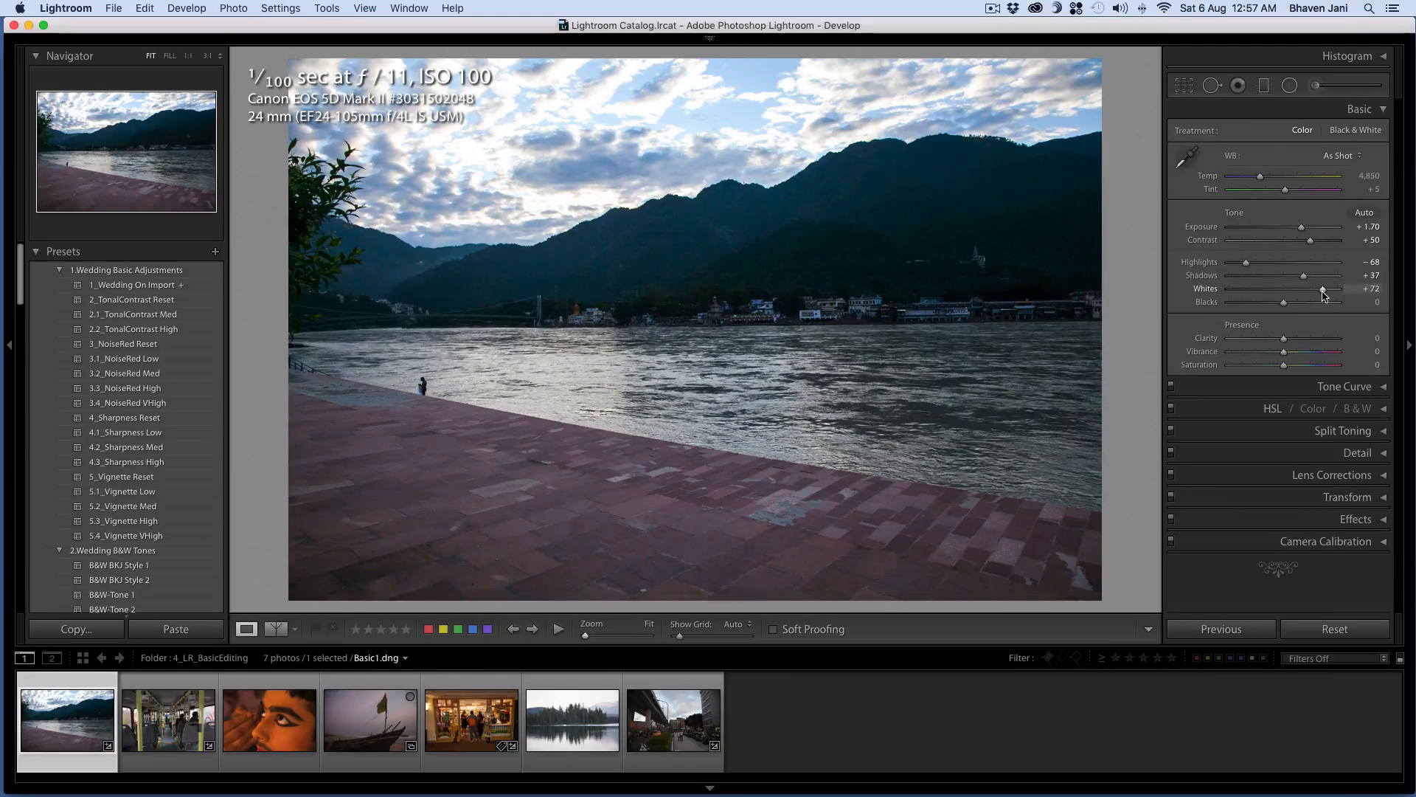
left_click(1283, 302)
left_click_drag(1283, 306, 1268, 307)
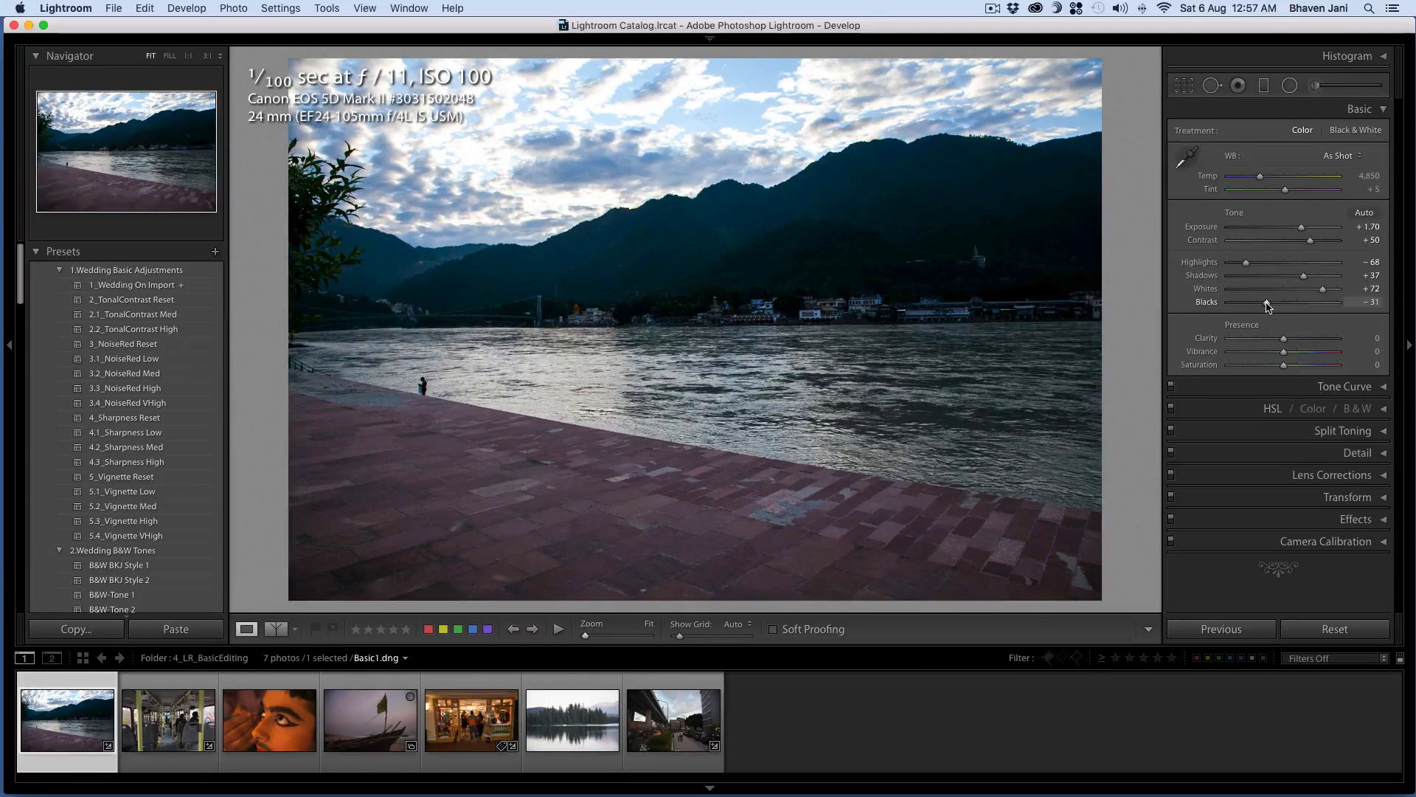
Lower the river photo's Whites to +18, using the clipping preview to judge blown-out areas in the sky
left_click(1267, 306)
left_click_drag(1323, 289, 1322, 292)
left_click_drag(1322, 293, 1304, 295)
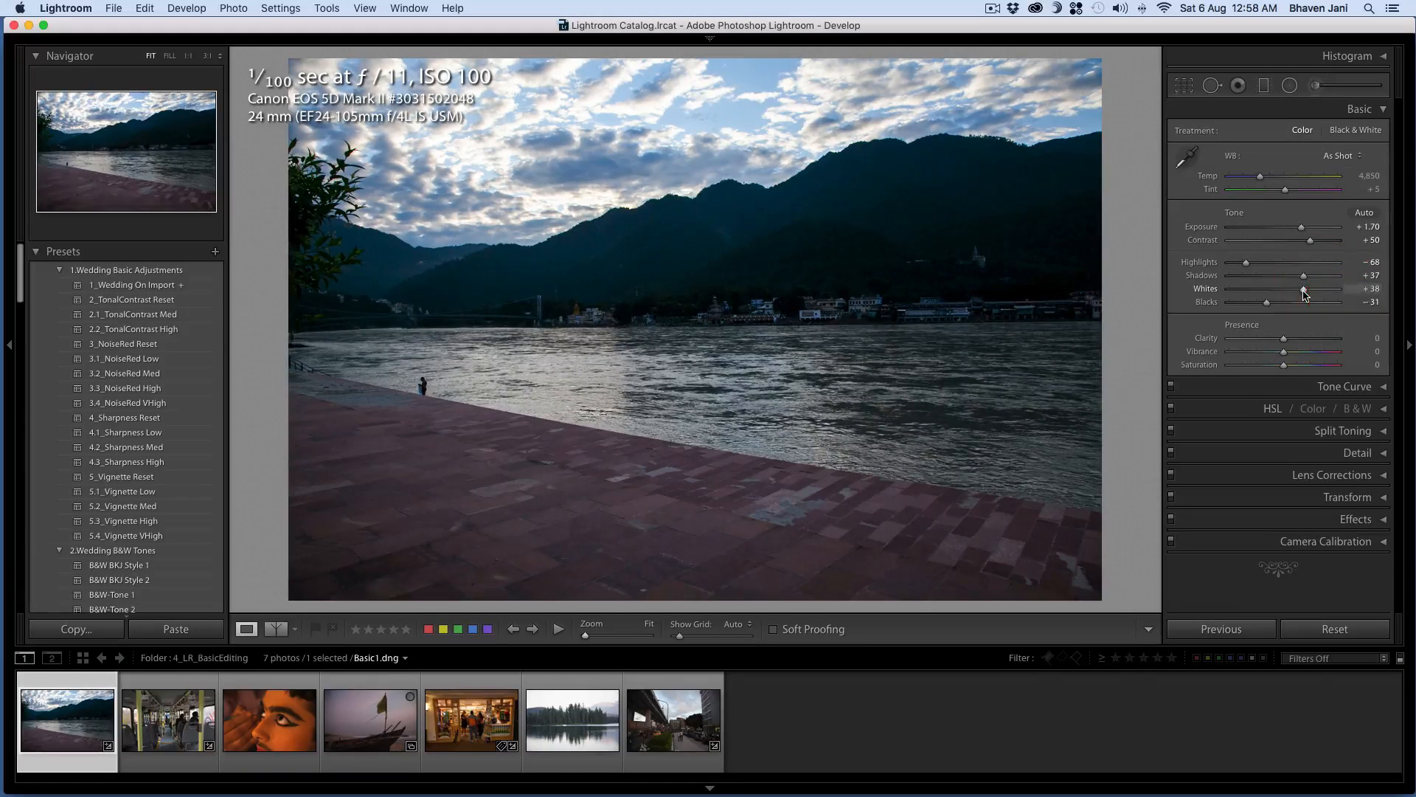
key("alt")
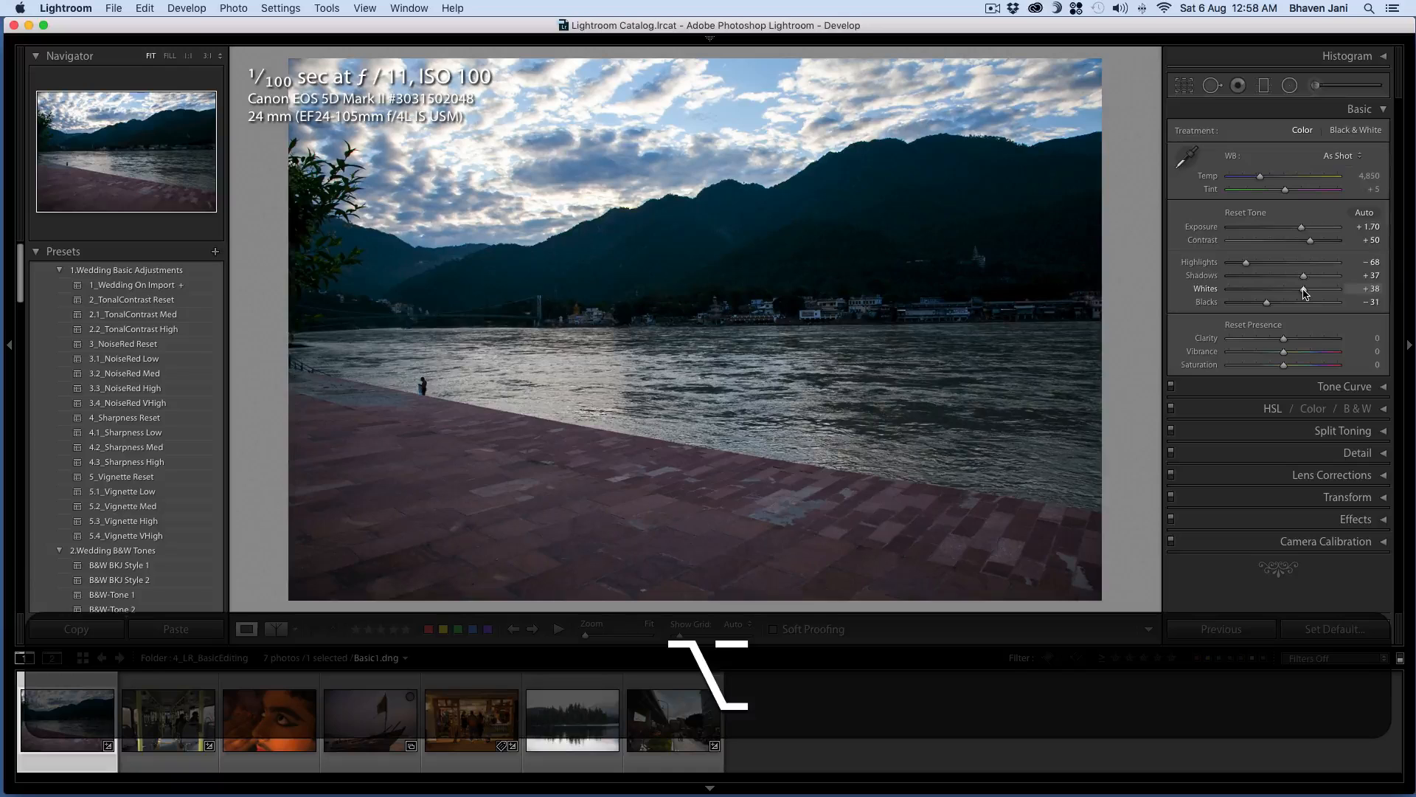
left_click_drag(1303, 293, 1305, 293)
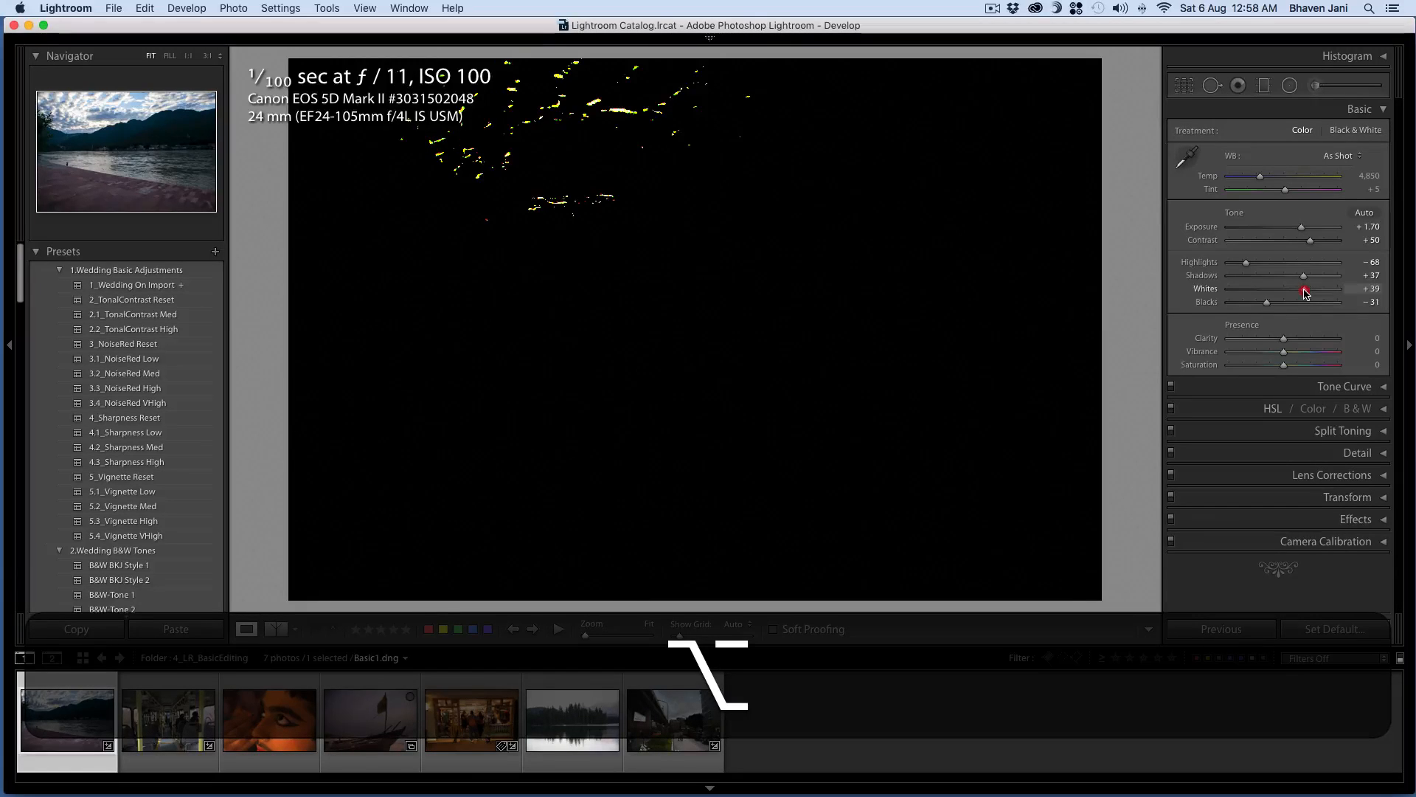
left_click_drag(1305, 293, 1302, 293)
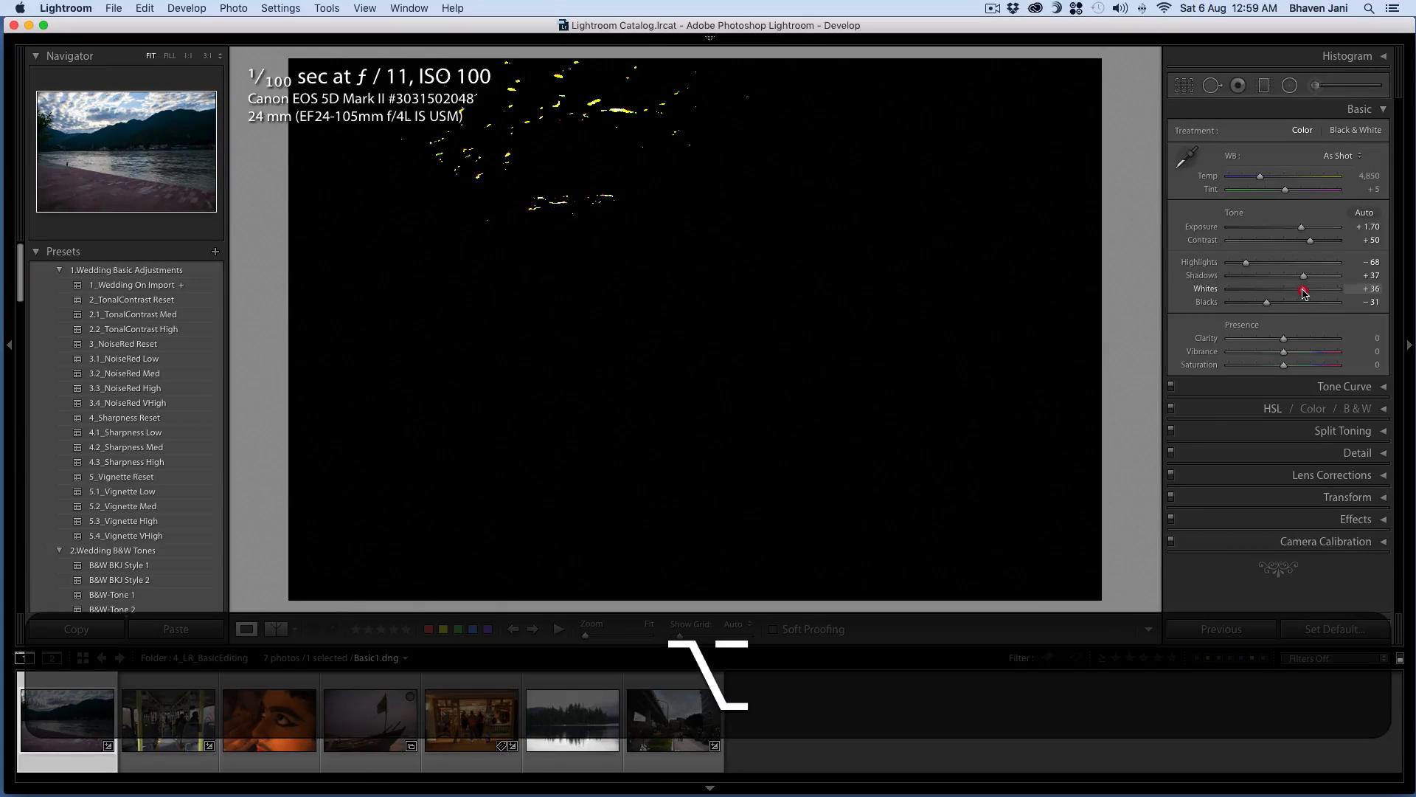
left_click_drag(1304, 293, 1293, 293)
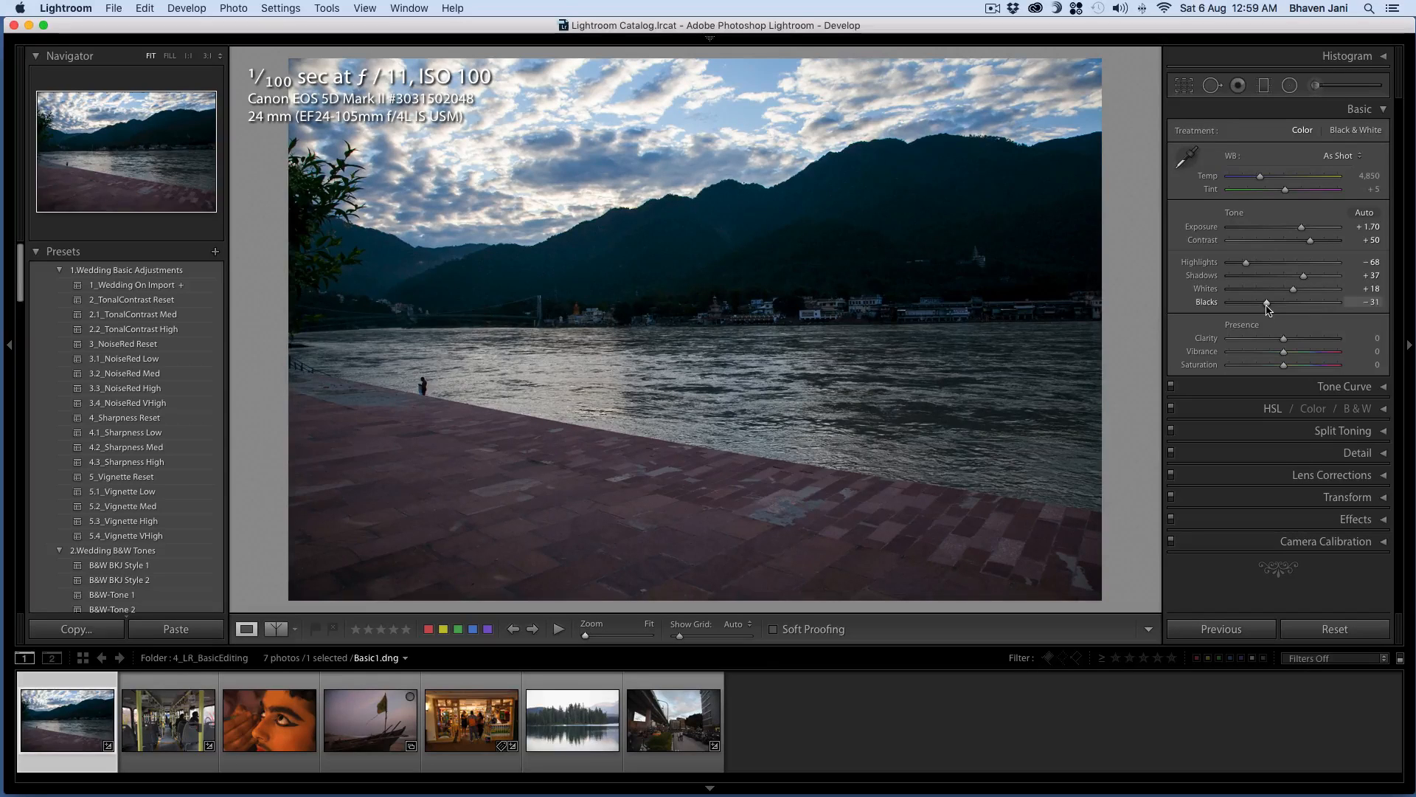
Raise the photo's Blacks to -15, using the clipping preview to judge pure-black areas in the leaves and riverside buildings
key("alt")
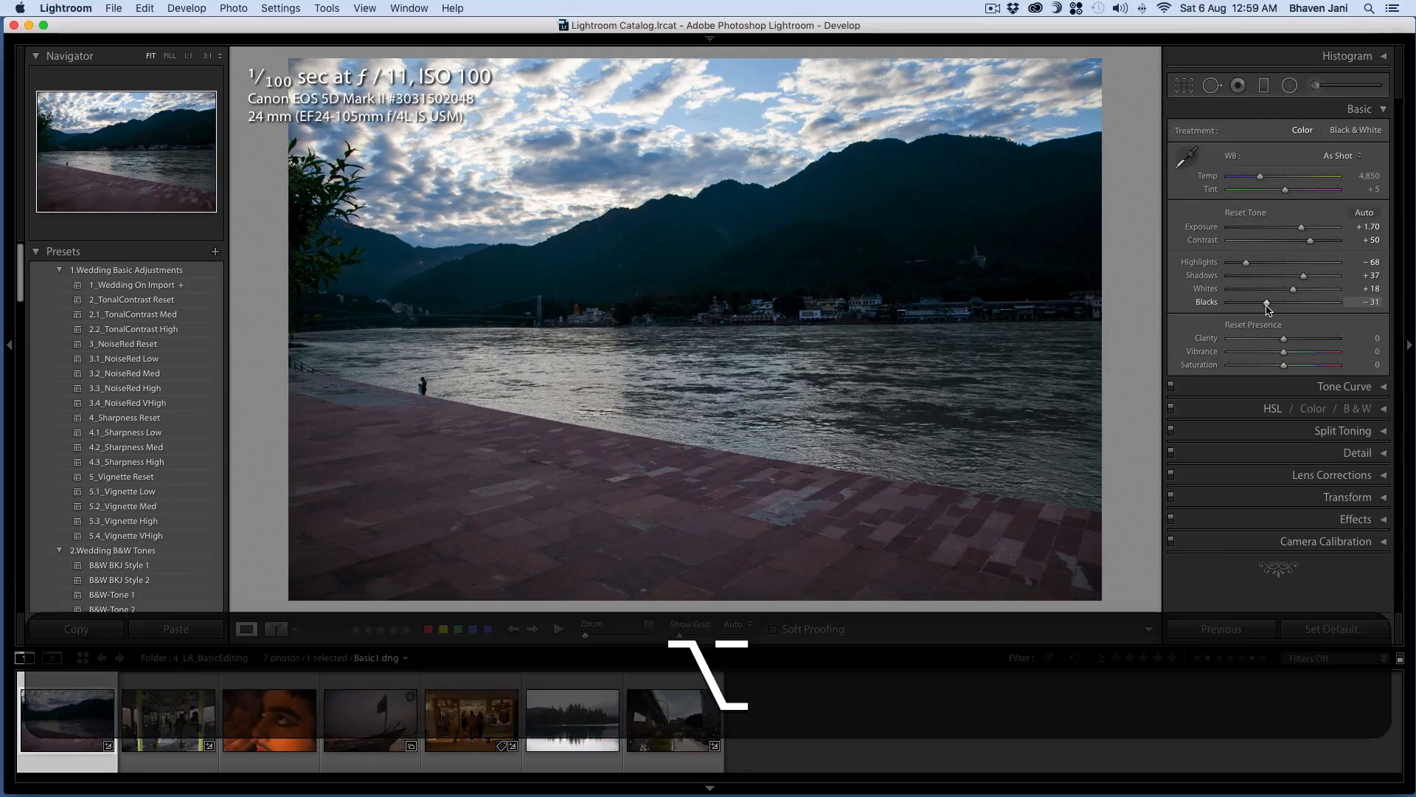
left_click_drag(1267, 306, 1269, 307)
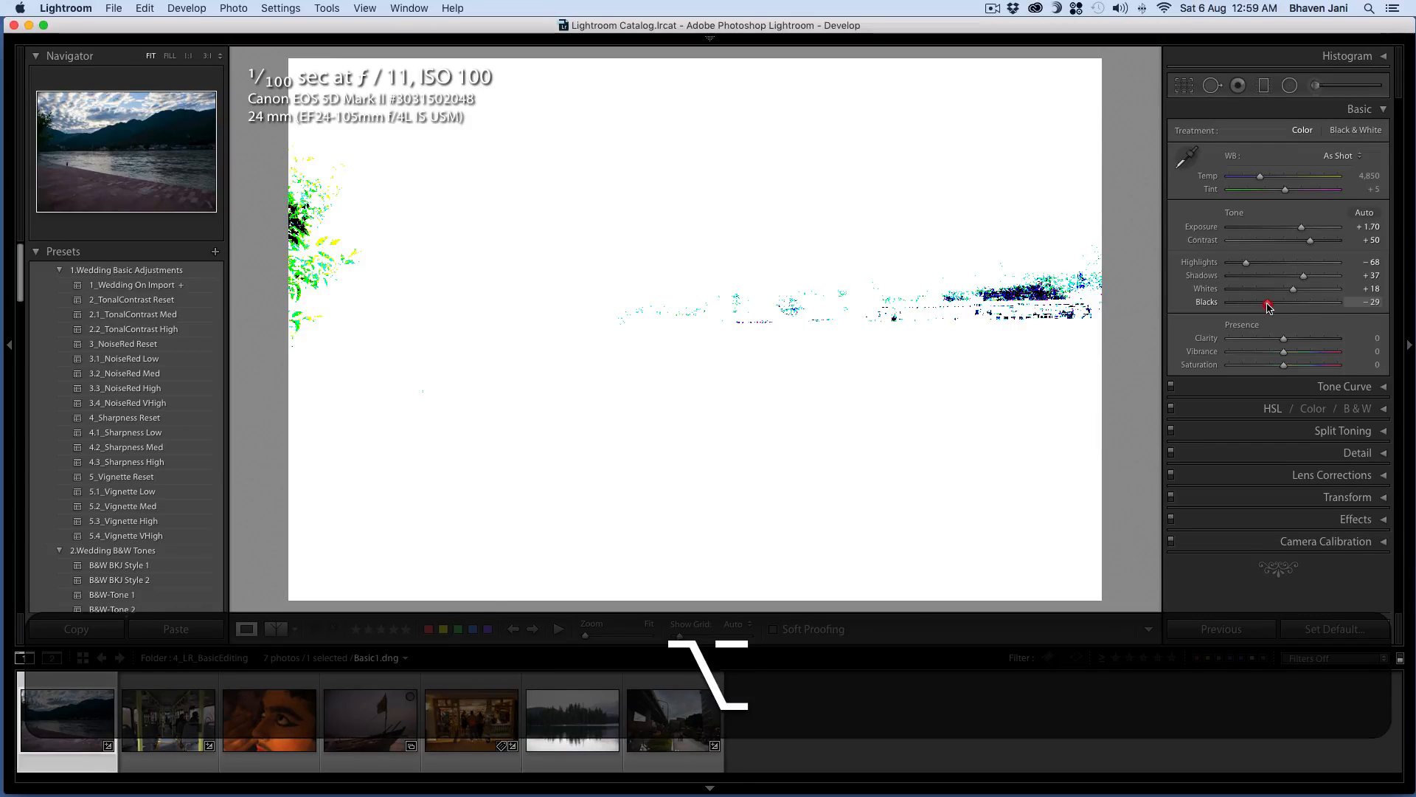
left_click_drag(1268, 307, 1268, 307)
left_click_drag(1268, 307, 1268, 307)
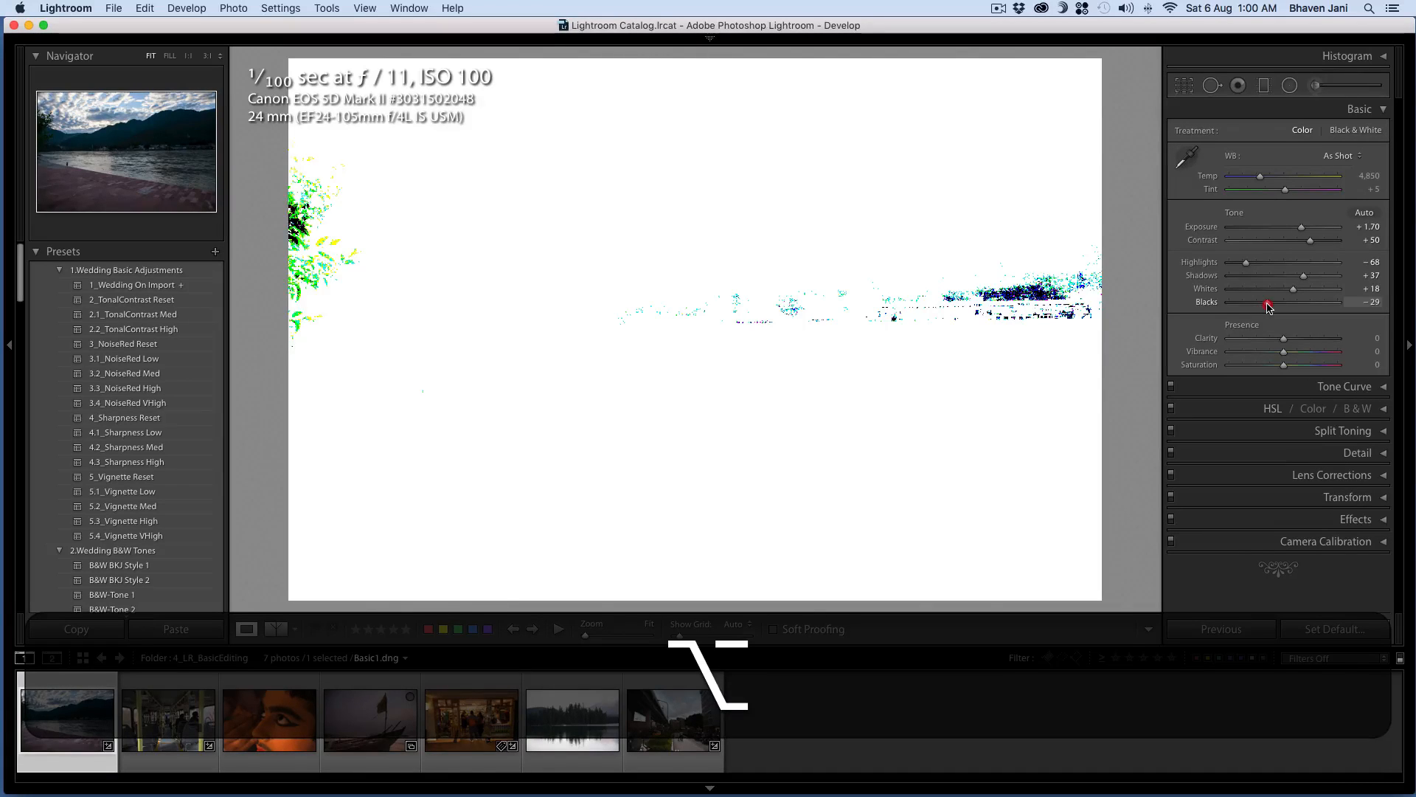
left_click_drag(1268, 307, 1278, 308)
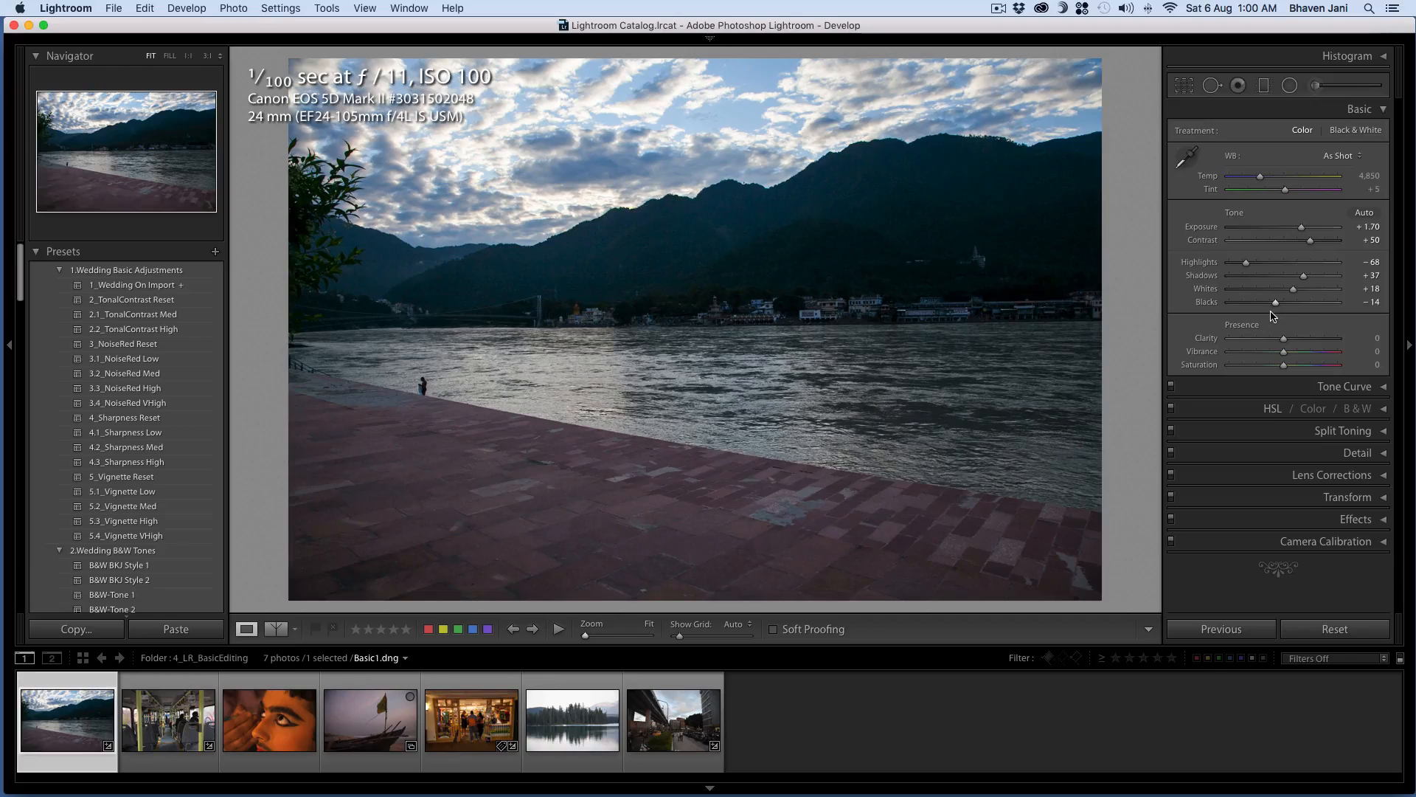
key("alt")
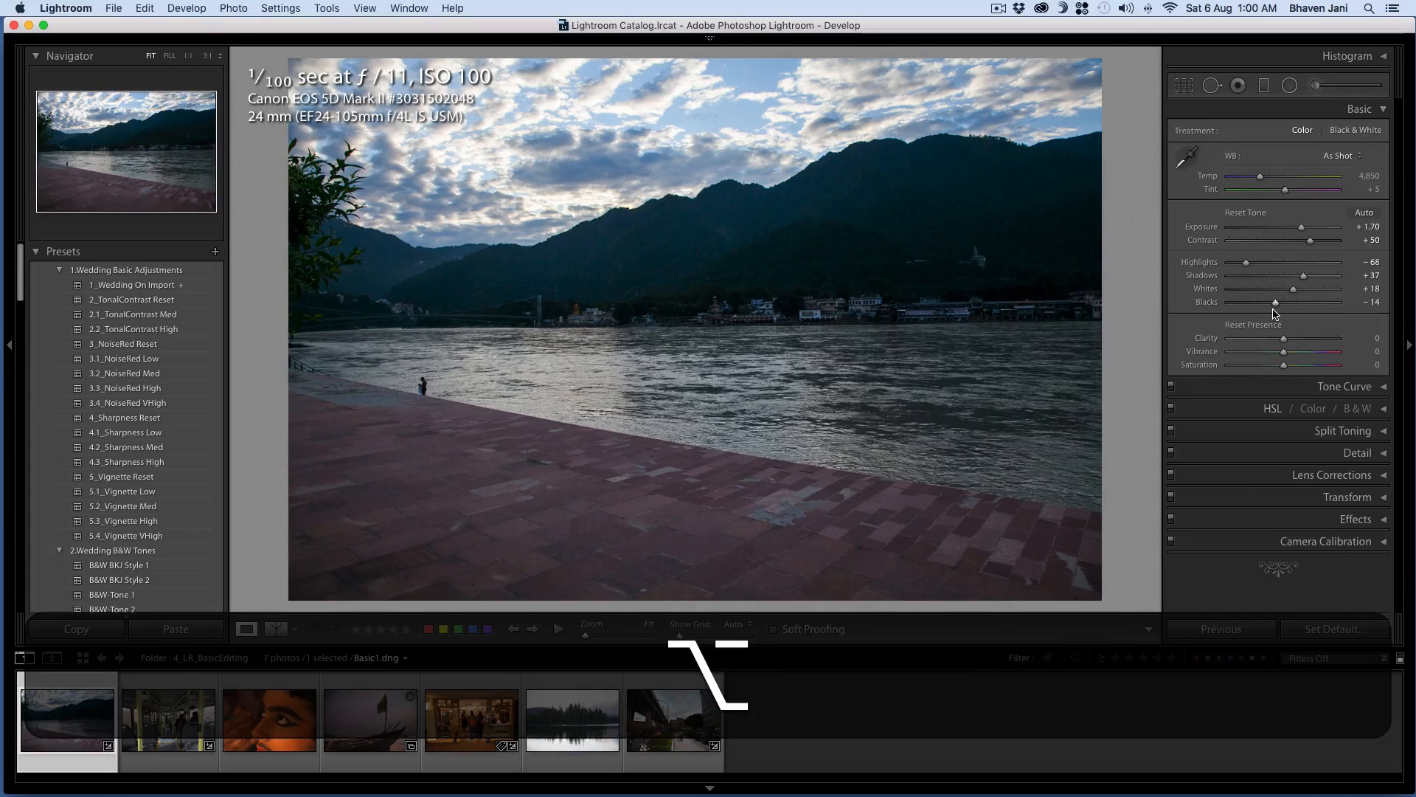
key("alt")
left_click_drag(1276, 306, 1276, 307)
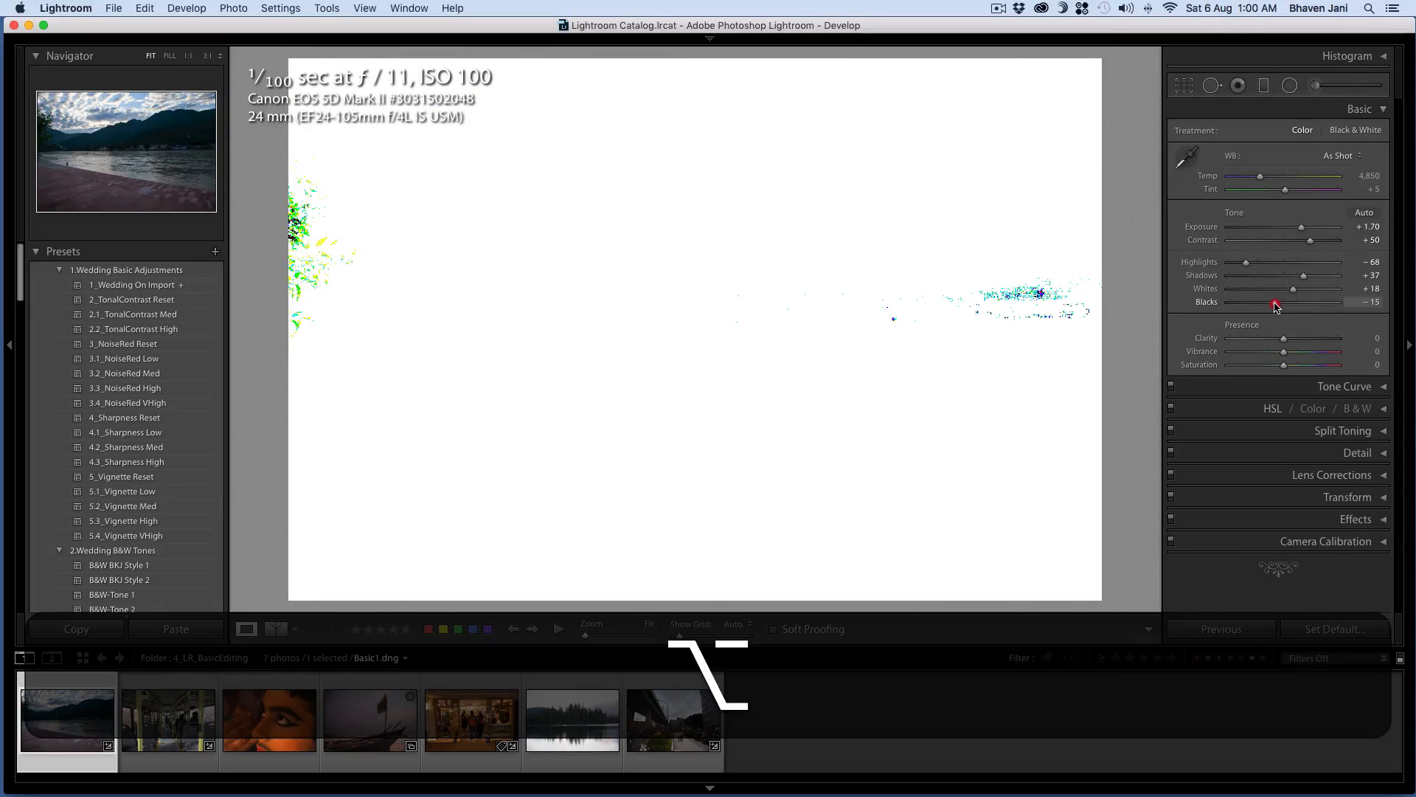
left_click_drag(1276, 307, 1276, 306)
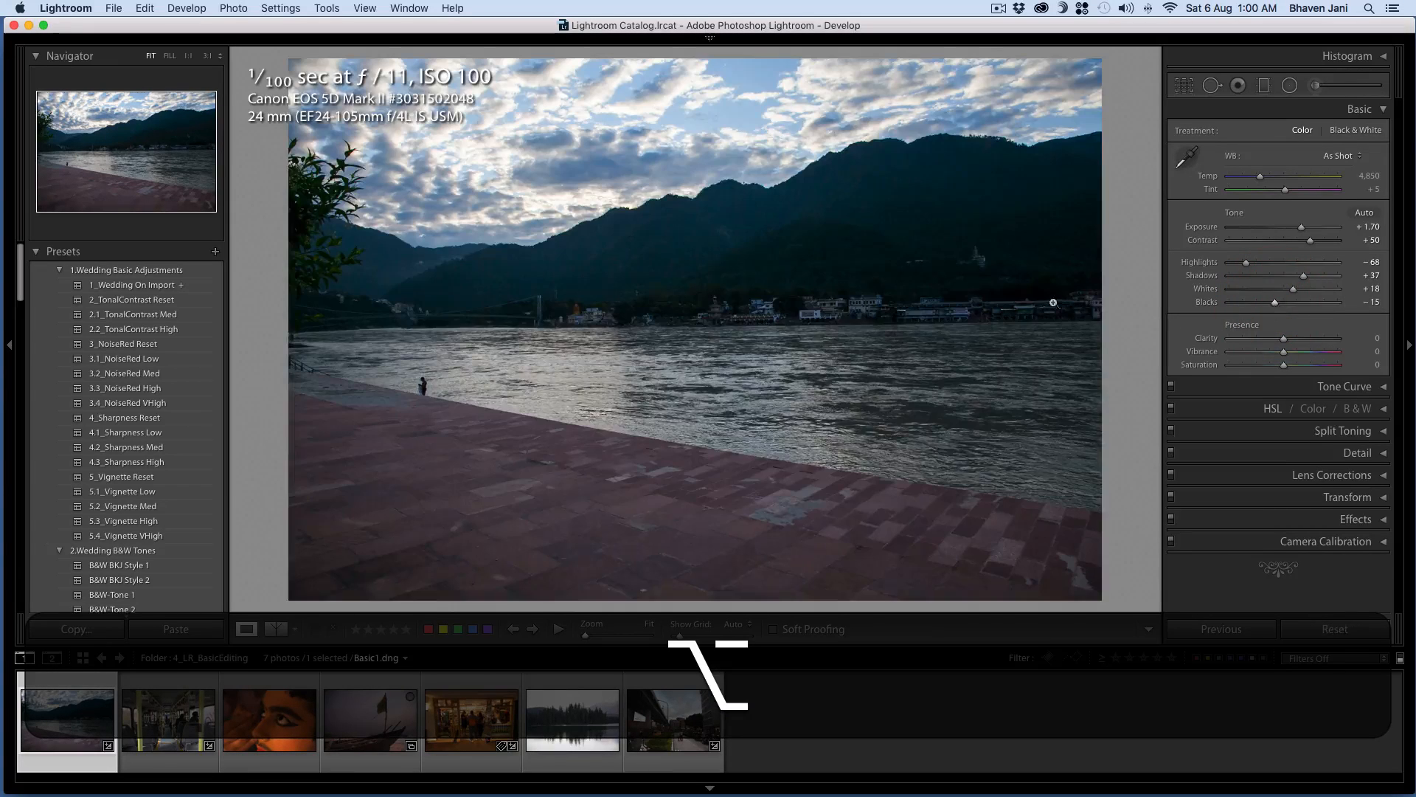
Inspect the dark riverside buildings and the foliage at 1:1 for shadow detail, and return to the fitted view
left_click(1031, 298)
left_click_drag(1033, 256, 1044, 340)
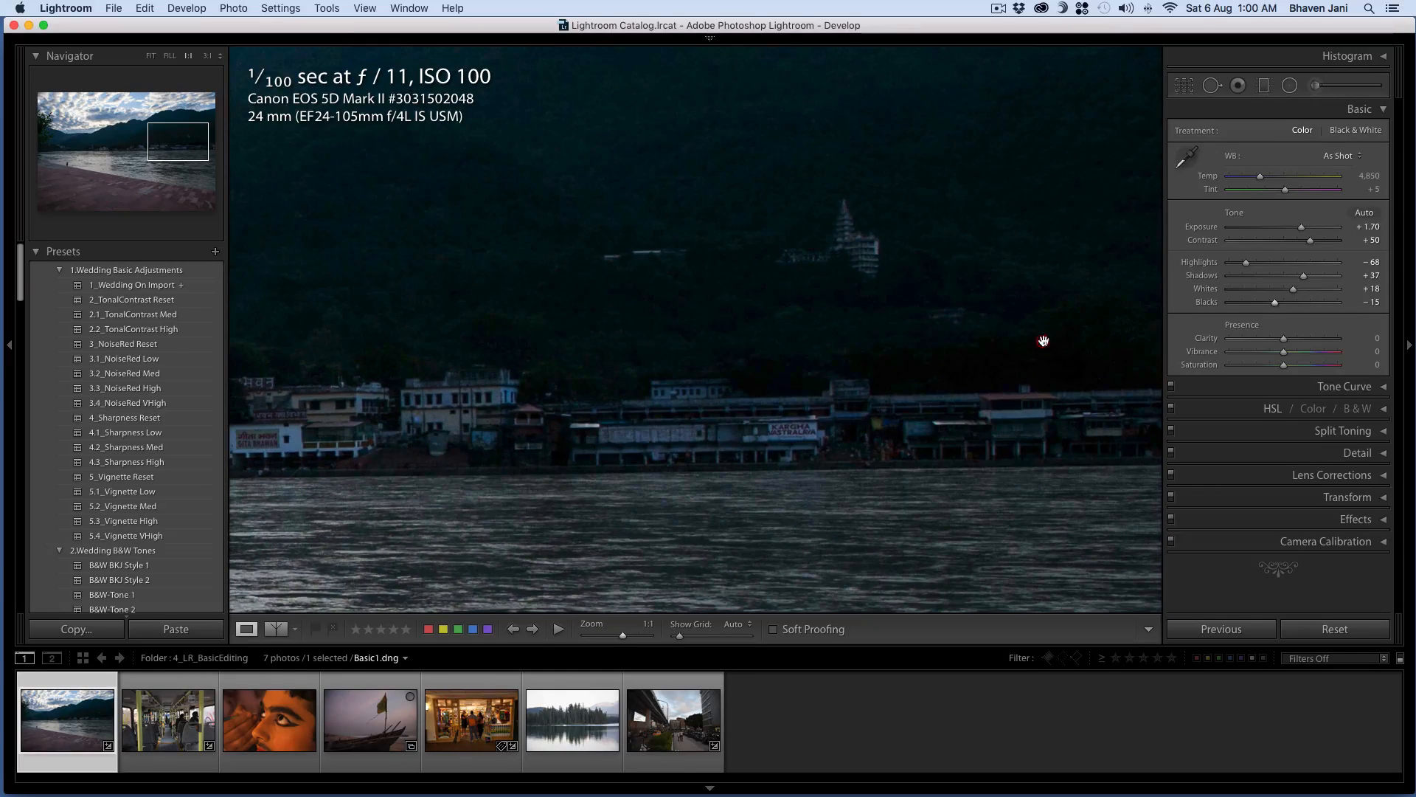
left_click_drag(852, 347, 909, 365)
left_click_drag(1079, 363, 863, 317)
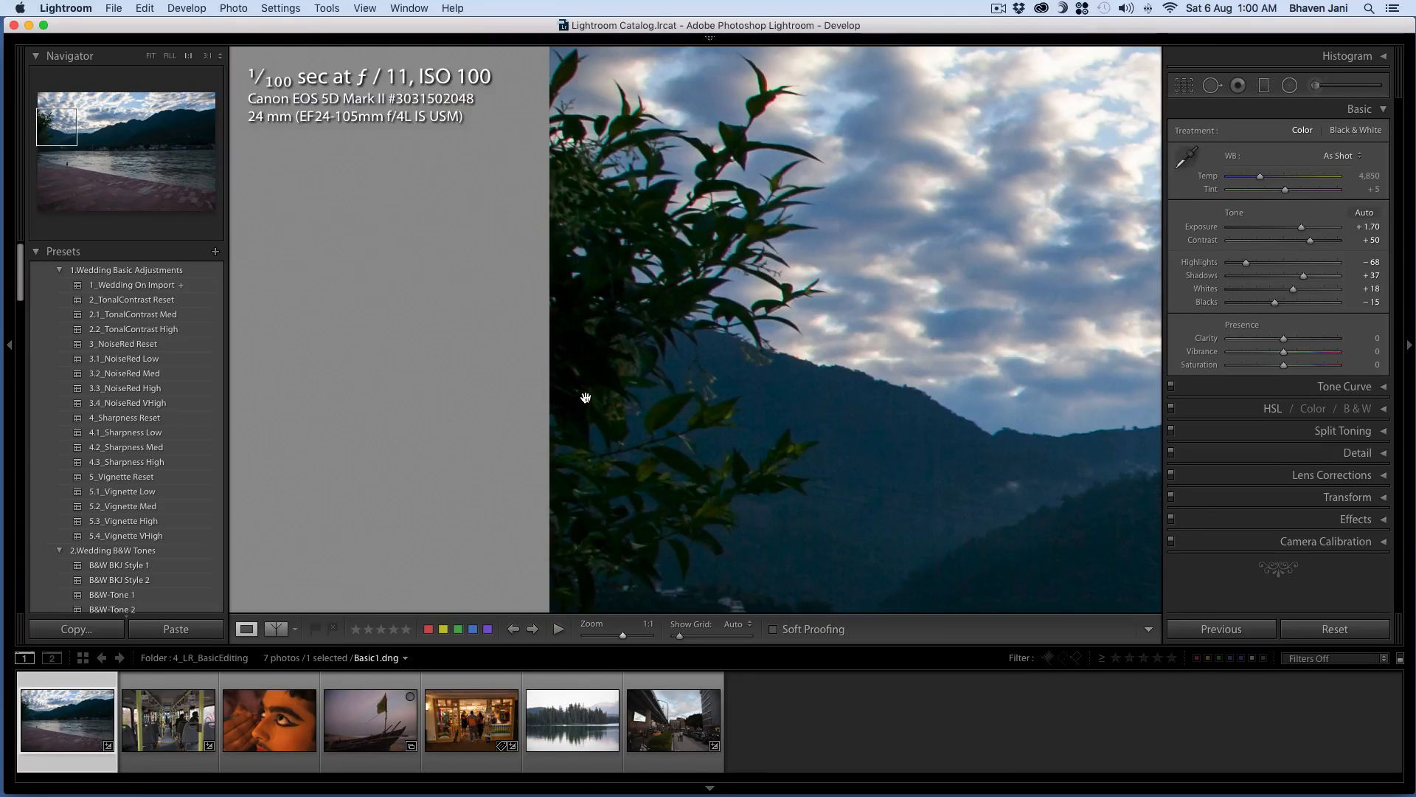
left_click_drag(582, 371, 562, 315)
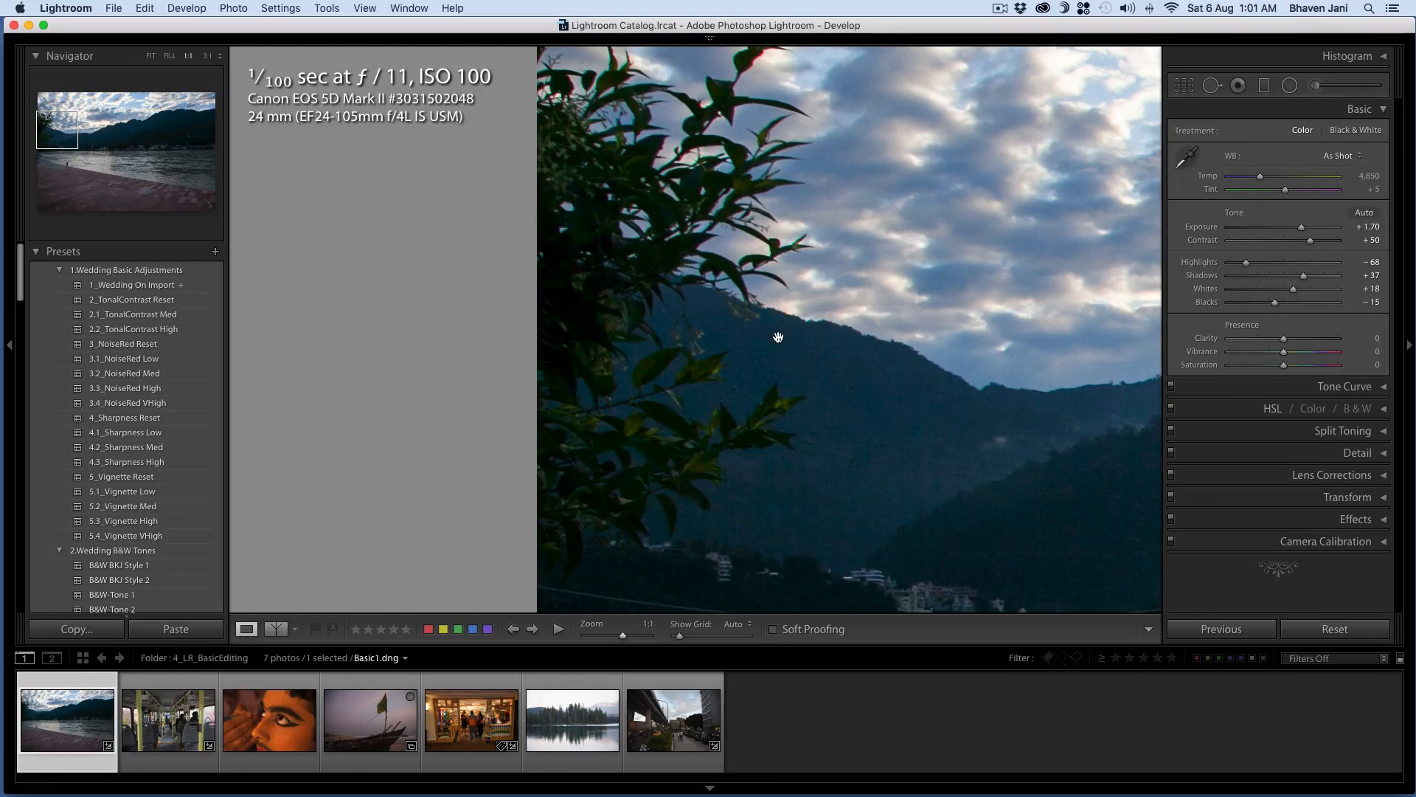
left_click(845, 351)
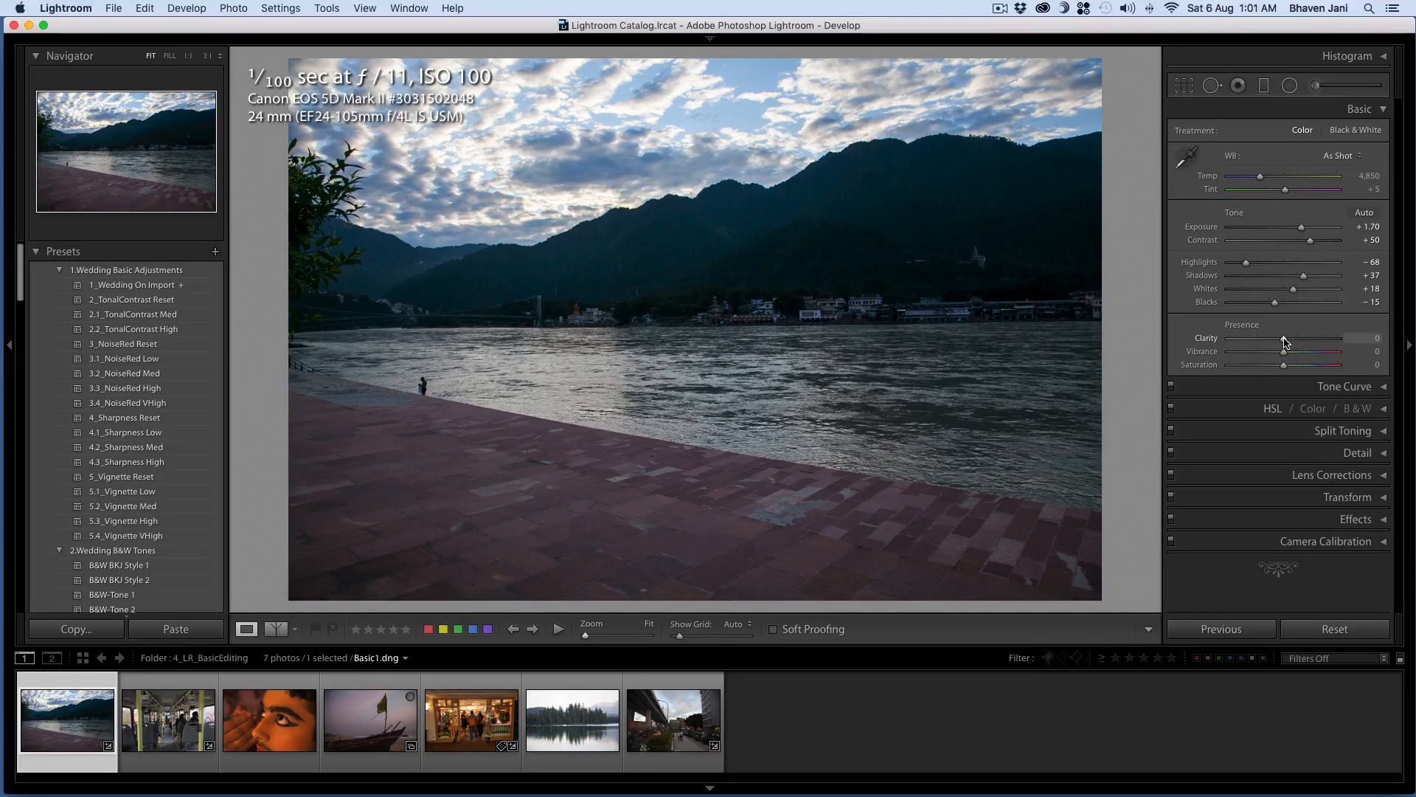
Try Clarity at +29, +100 and -100, viewing the effect on the mountainside at 1:1
left_click_drag(1283, 342, 1300, 344)
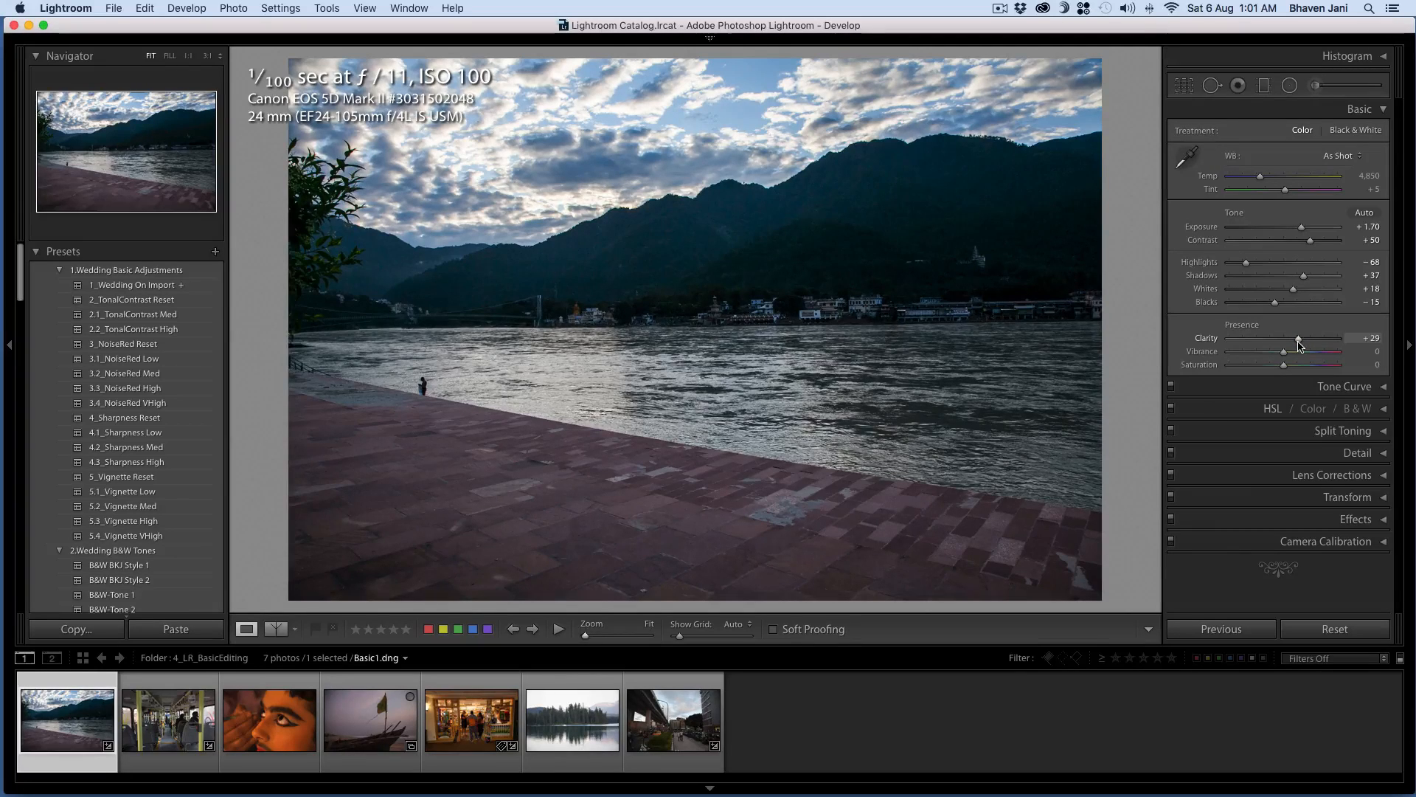
left_click(1298, 341)
left_click(752, 223)
left_click_drag(752, 220, 954, 303)
left_click_drag(867, 308, 838, 275)
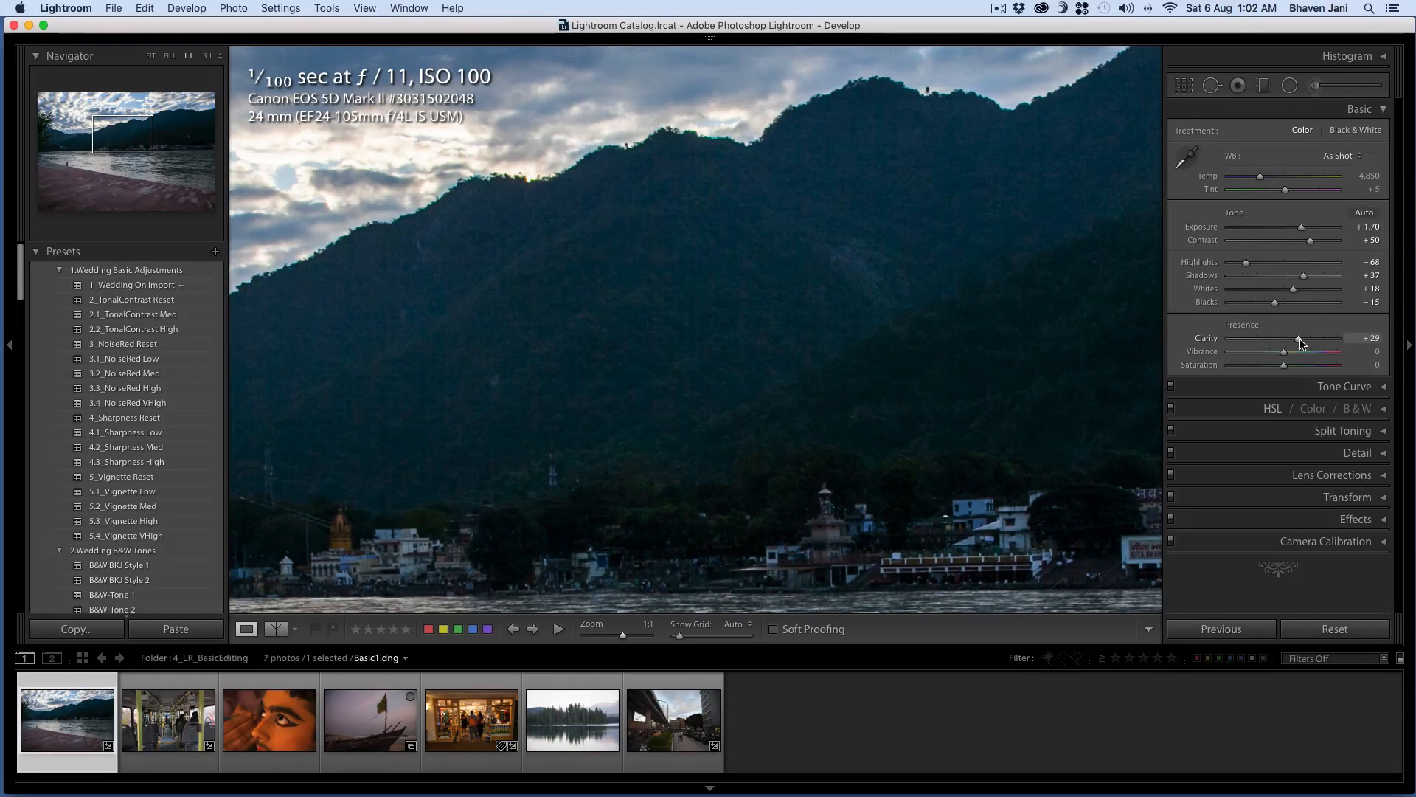
left_click_drag(1298, 341, 1347, 344)
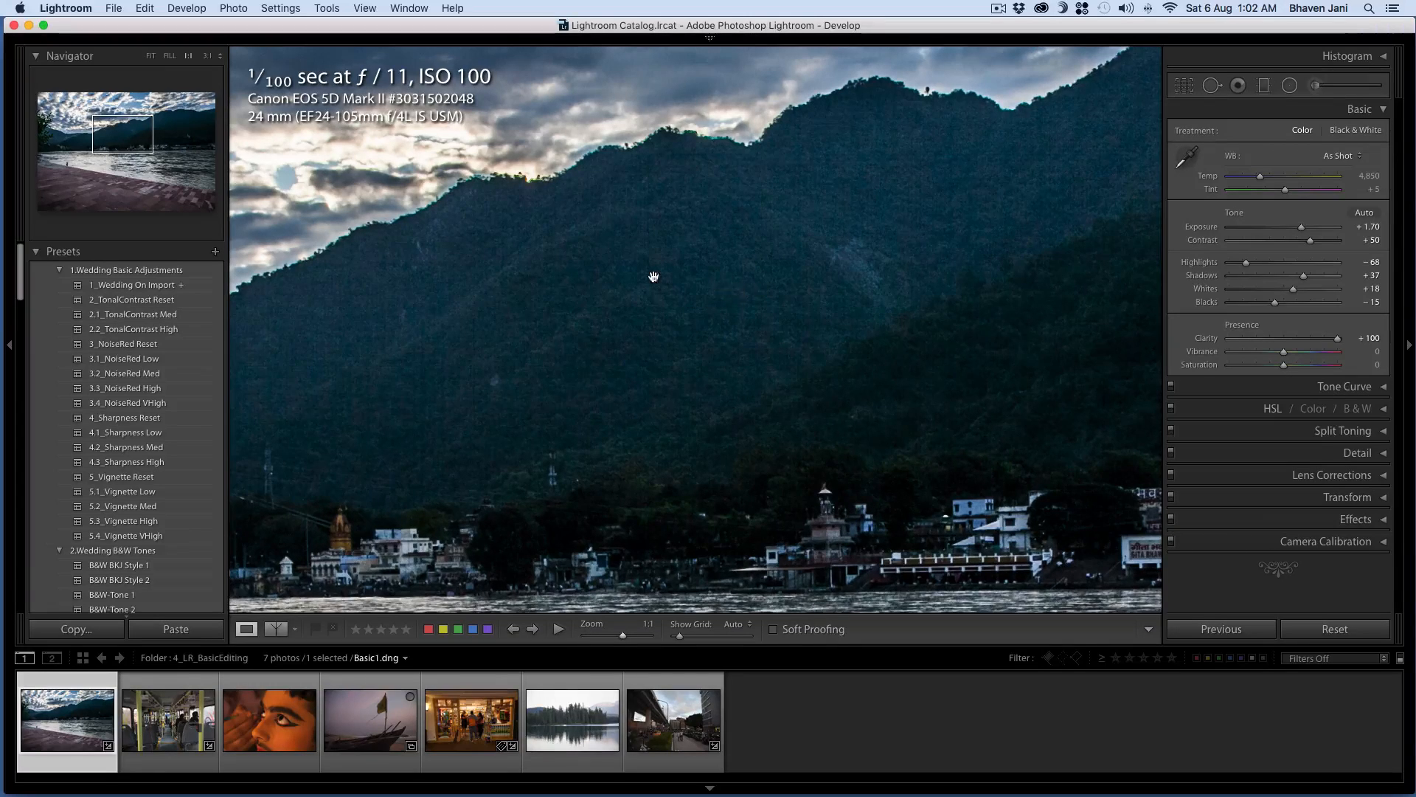
double_click(1338, 338)
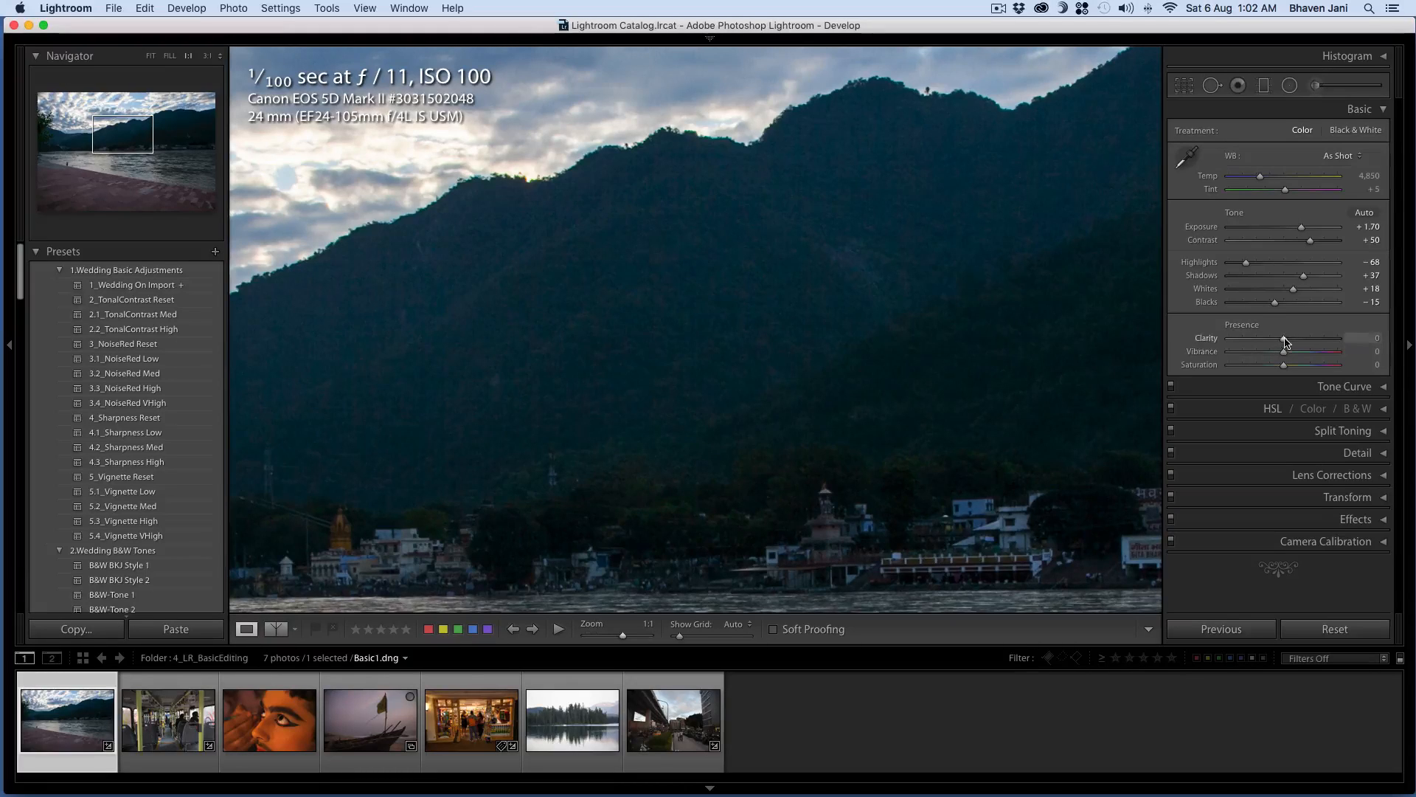
left_click_drag(1286, 342, 1223, 344)
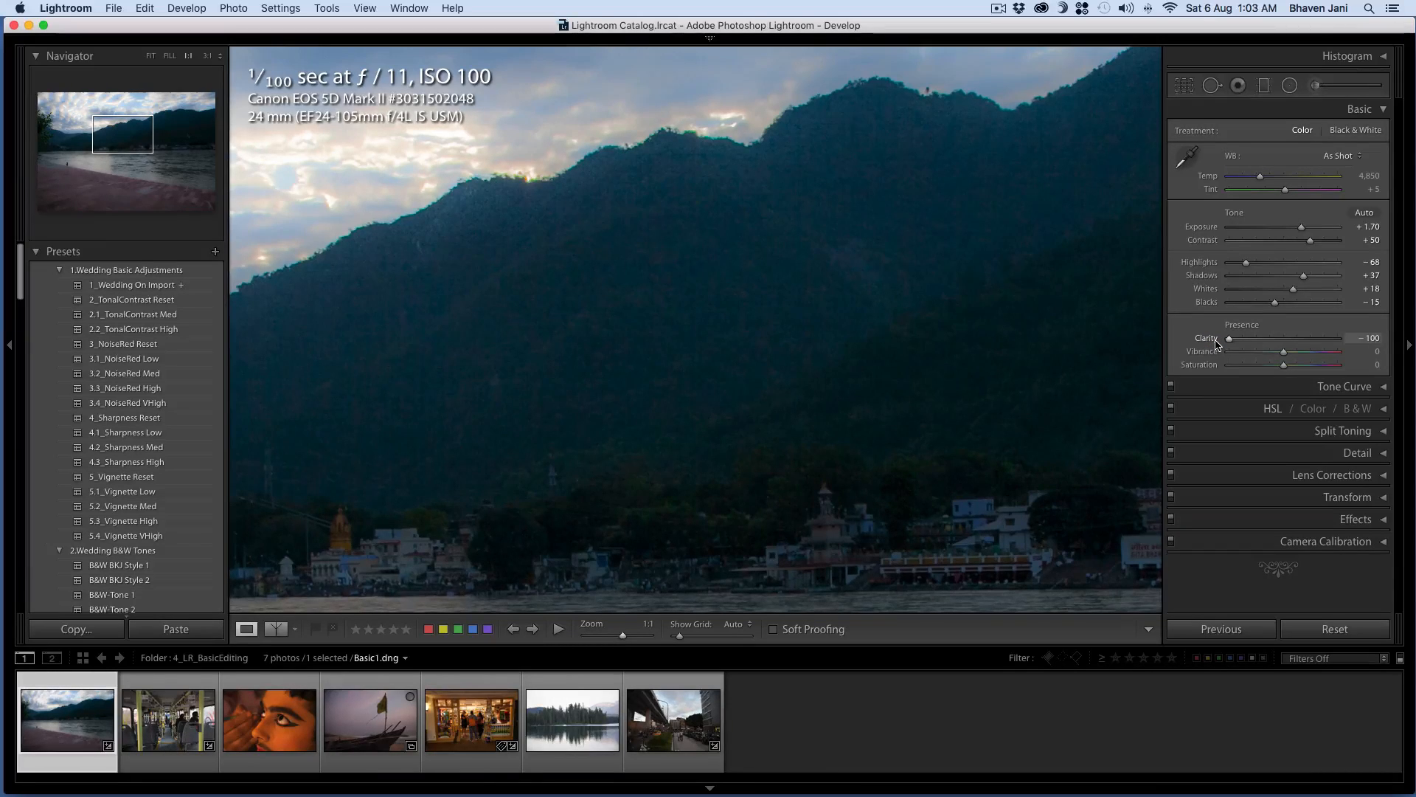
Set the photo's Clarity to +37
left_click_drag(1228, 339, 1298, 340)
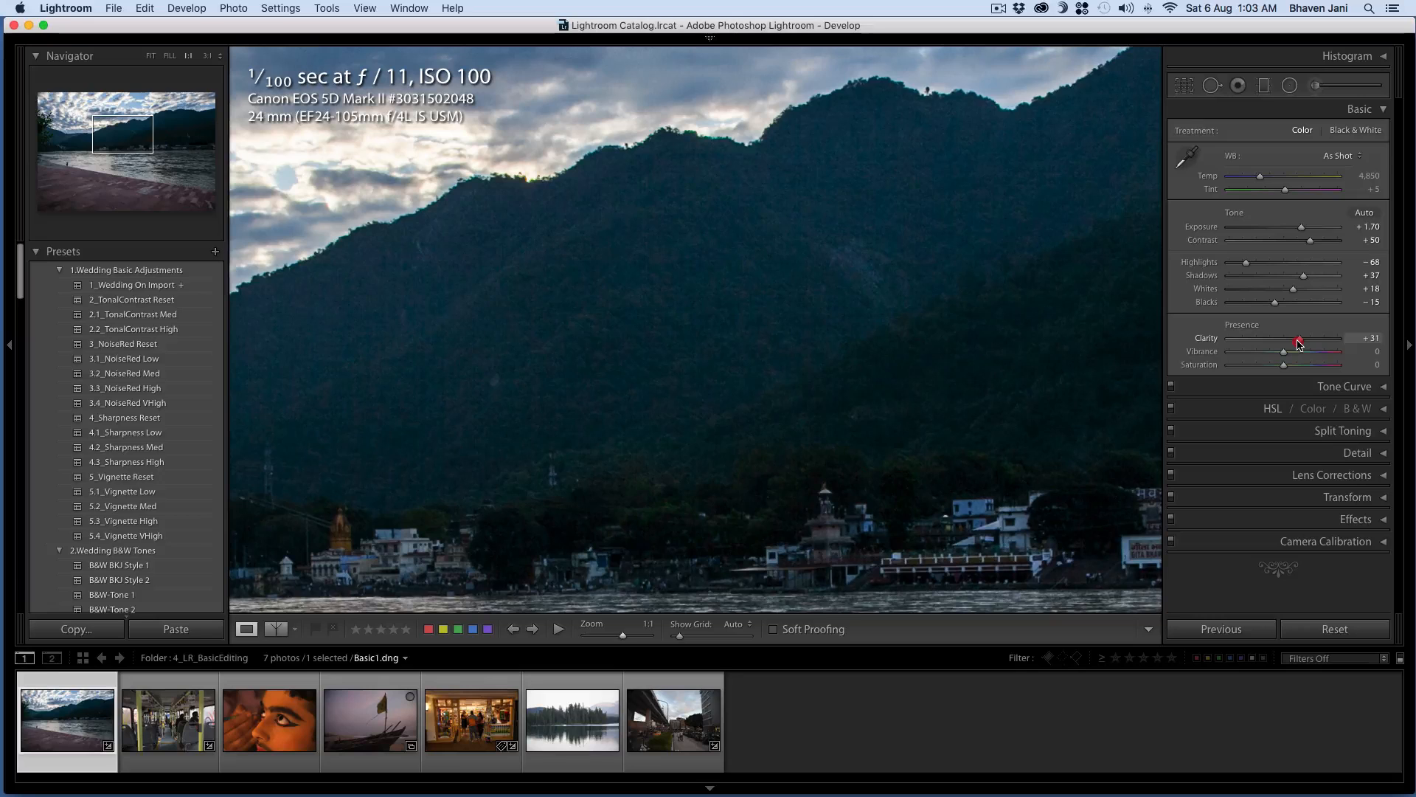
left_click_drag(1298, 343, 1303, 343)
left_click_drag(1303, 343, 1303, 343)
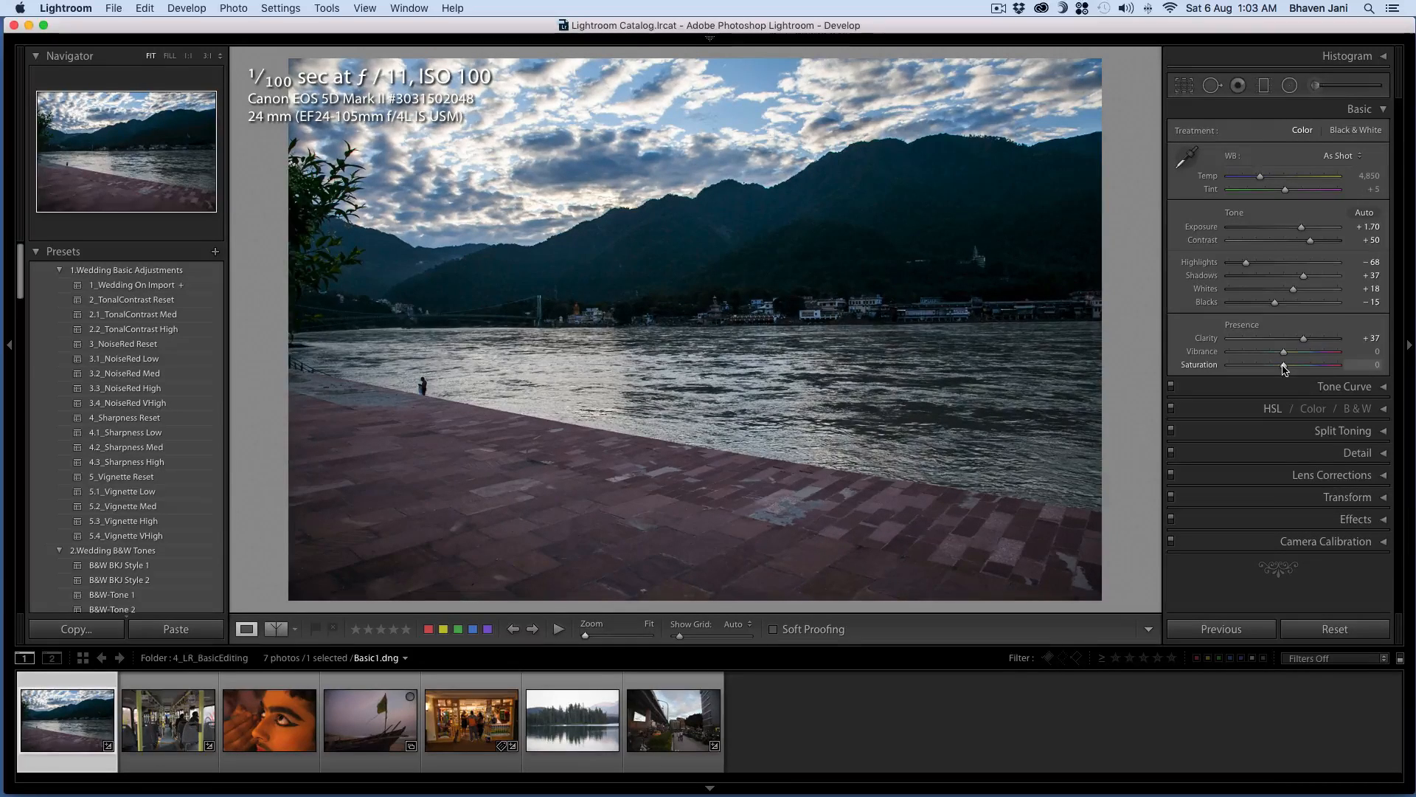
Set the photo's Saturation to +22 and its Vibrance to +25
left_click_drag(1284, 369, 1296, 371)
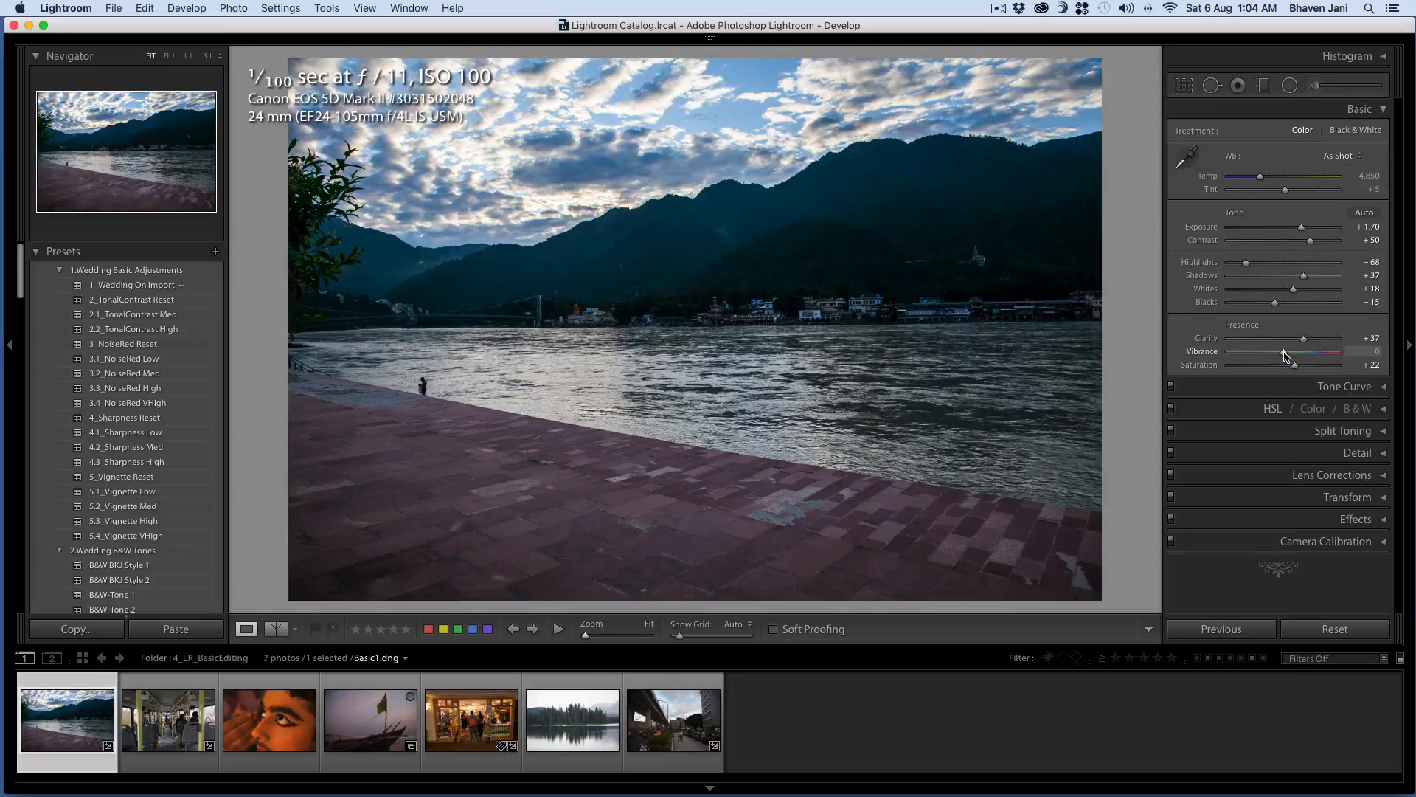
left_click_drag(1284, 355, 1314, 359)
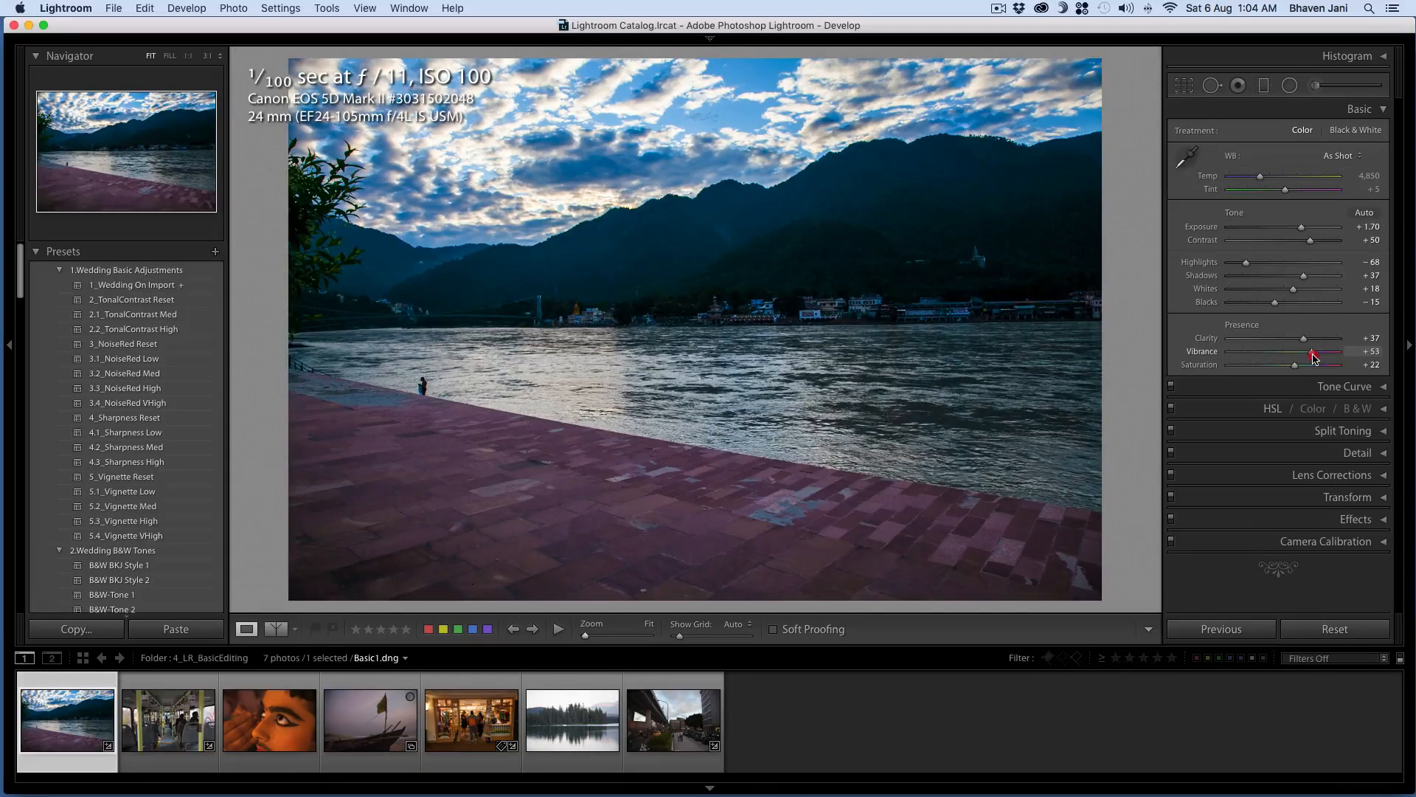
left_click_drag(1314, 359, 1298, 361)
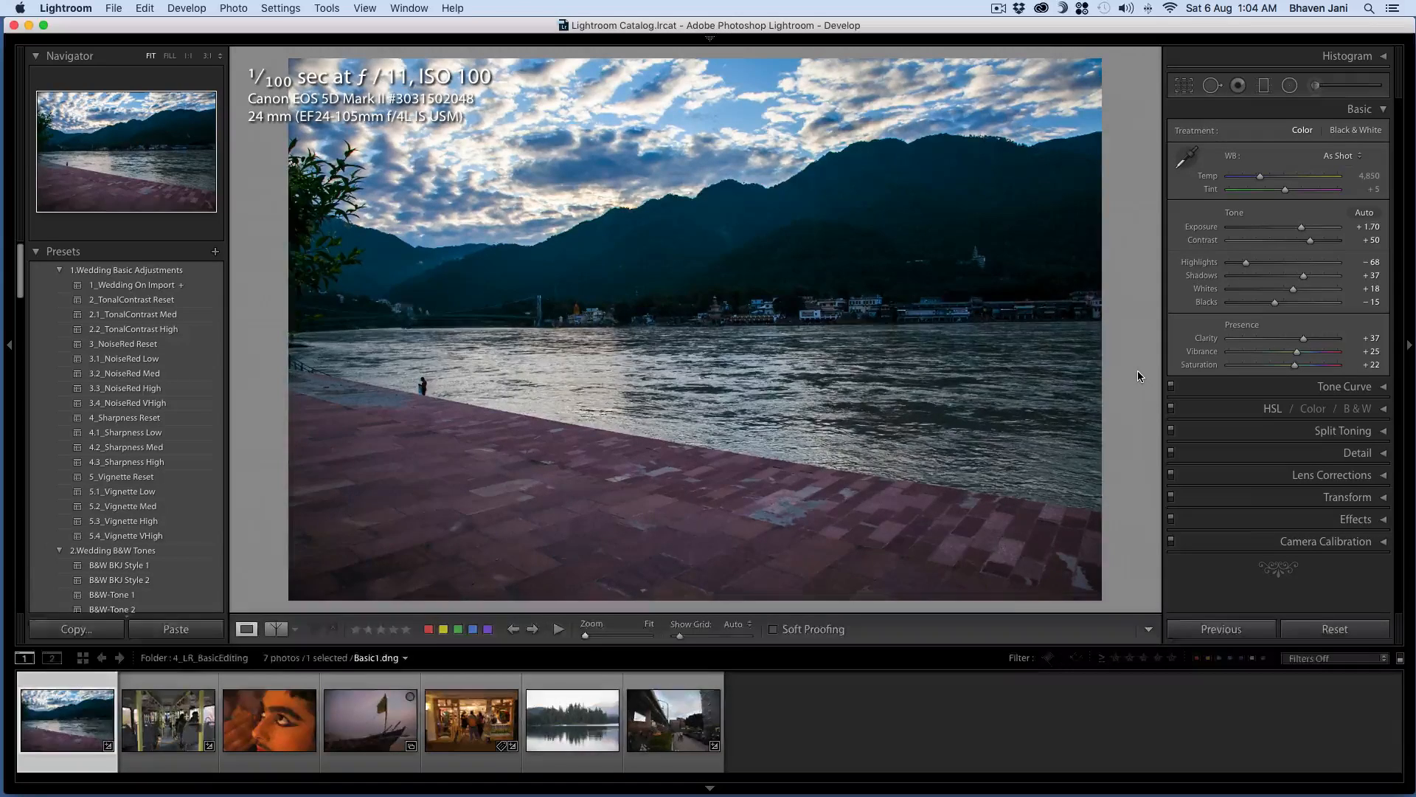
Compare the edited photo with its original full-frame and side by side, and return to the single-photo view
key("backslash")
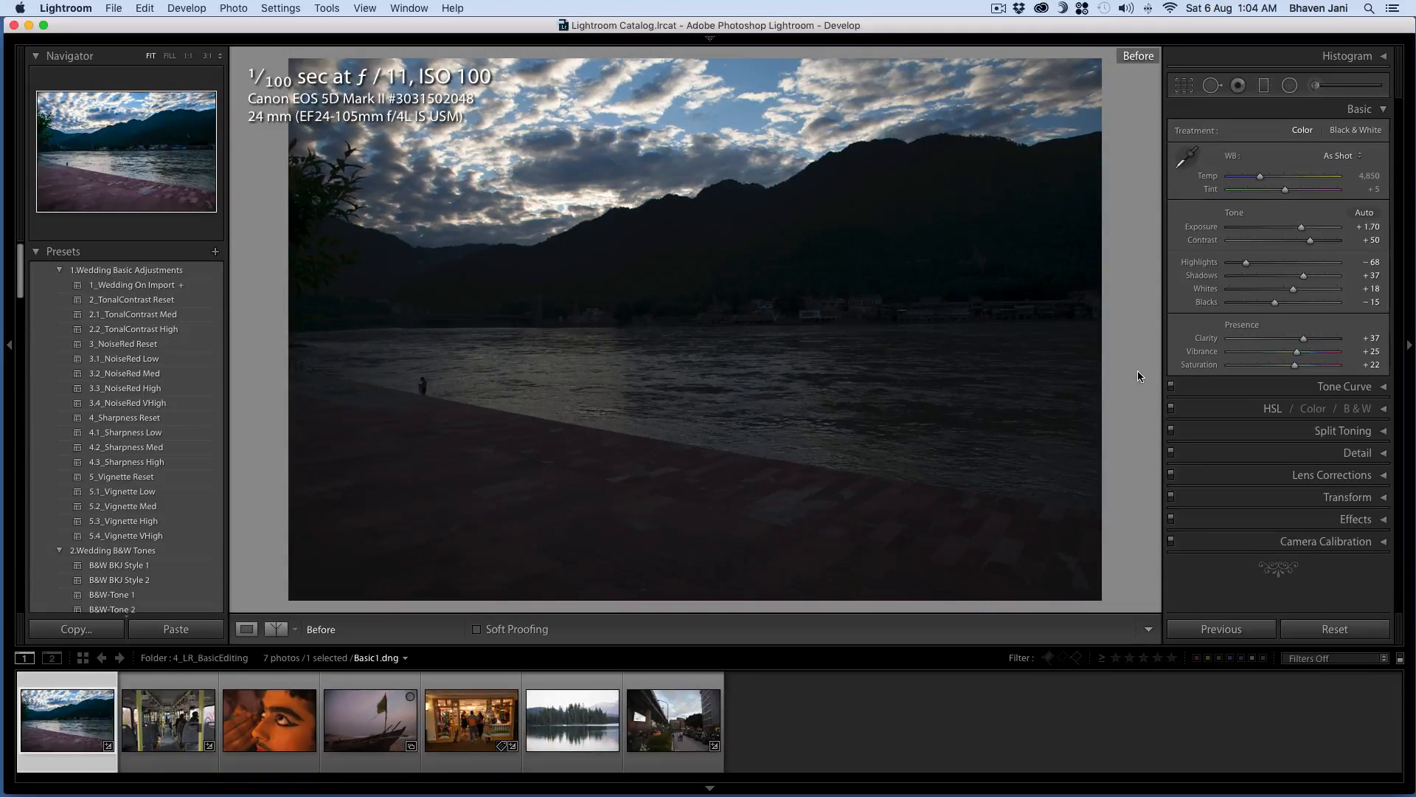
key("backslash")
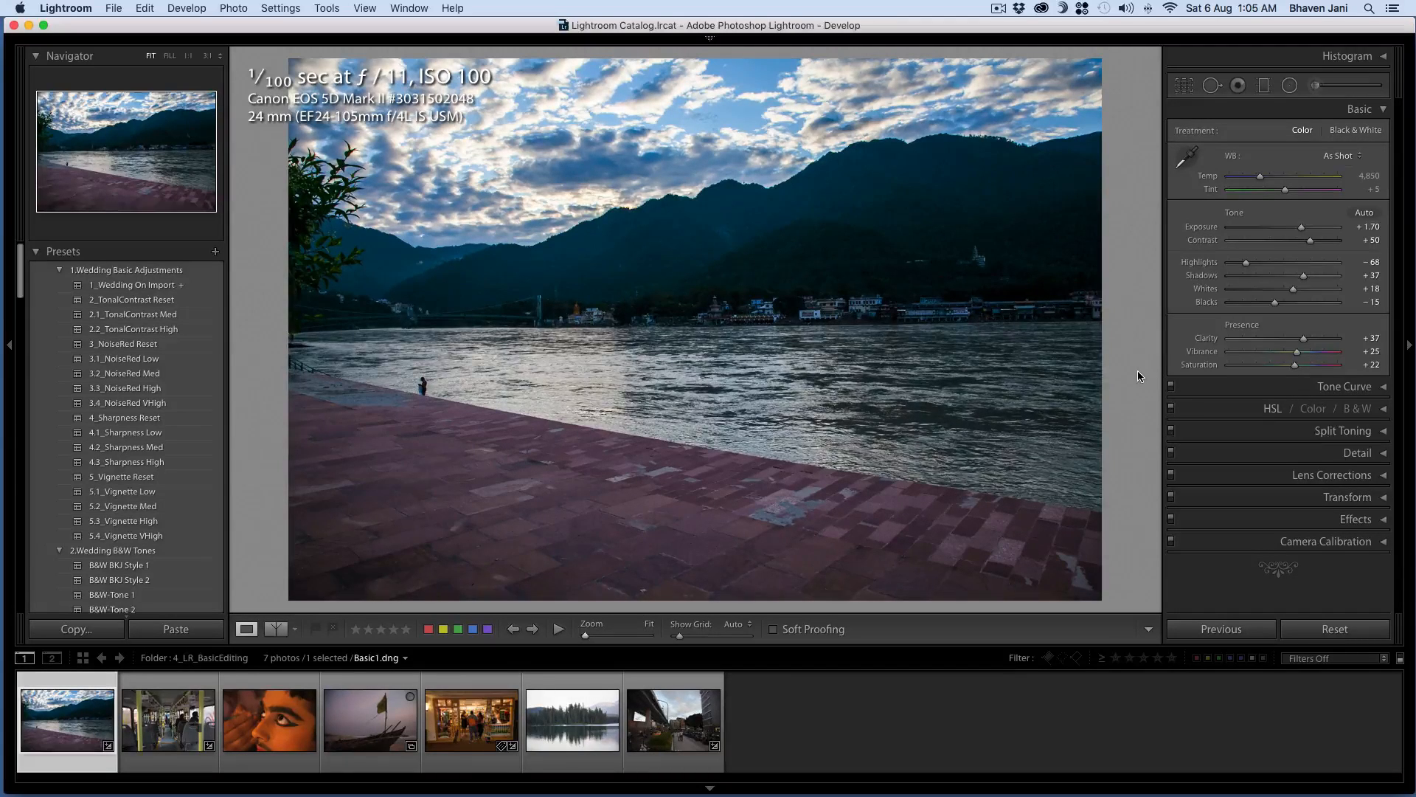
key("y")
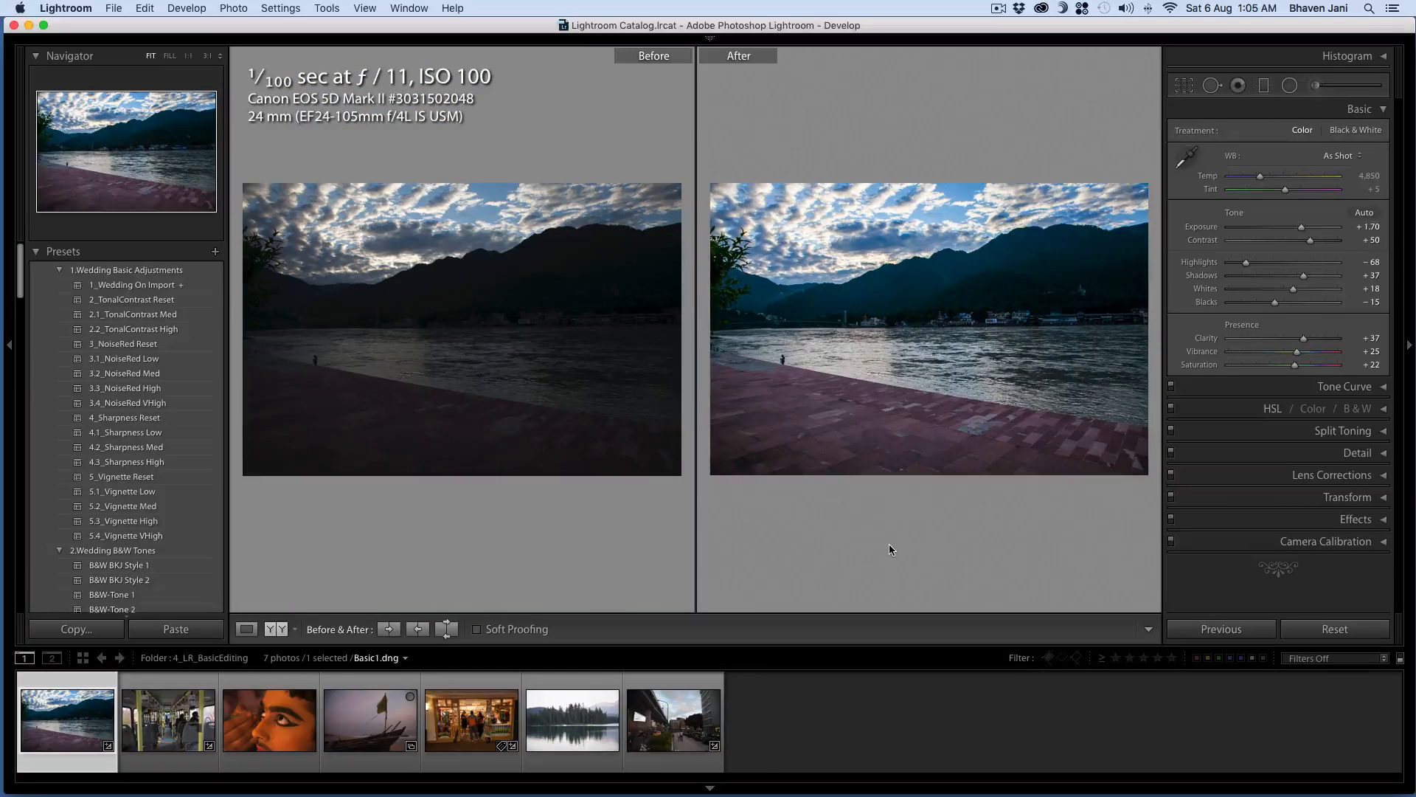
key("y")
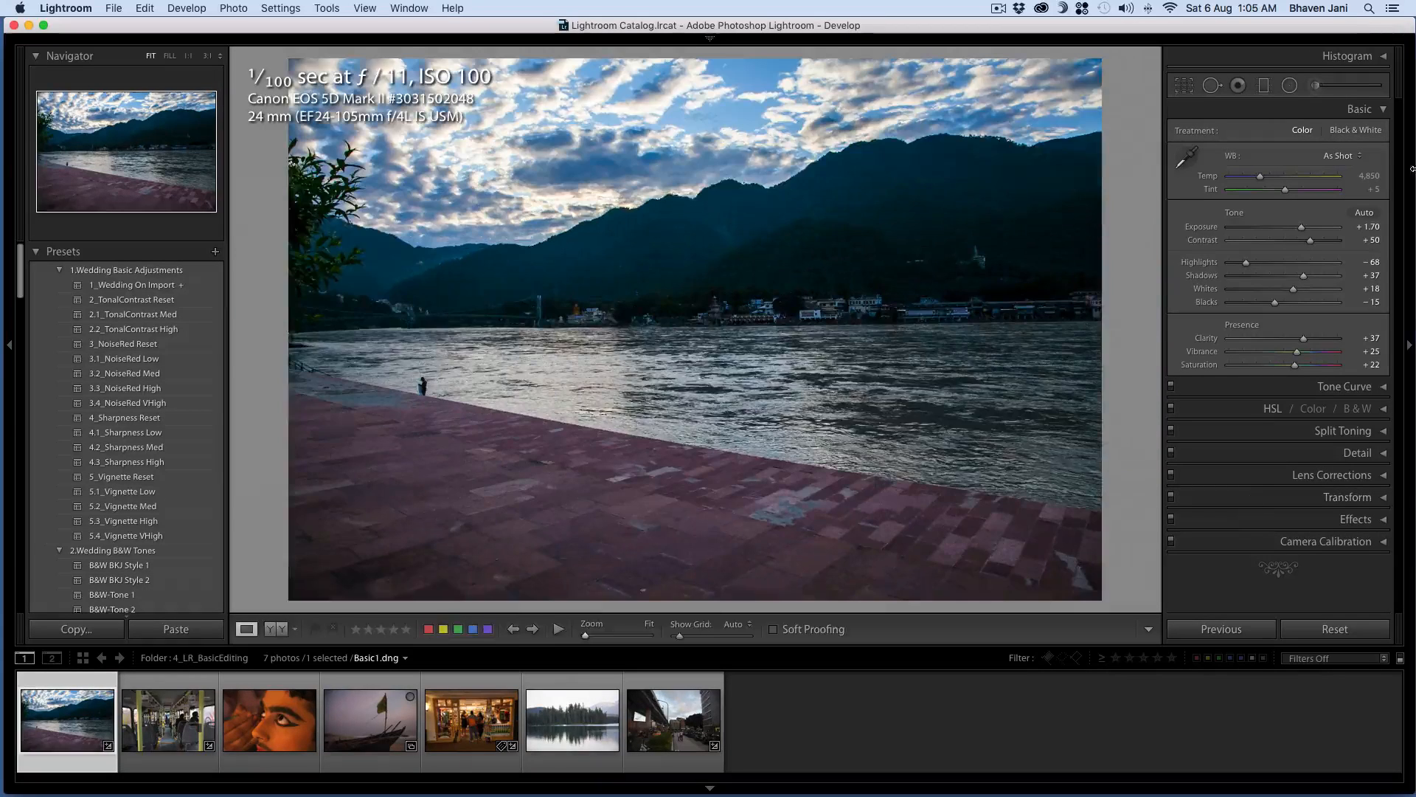
Check the leaves at 1:1 for colour fringing and turn on Remove Chromatic Aberration and Enable Profile Corrections in Lens Corrections
left_click(1384, 117)
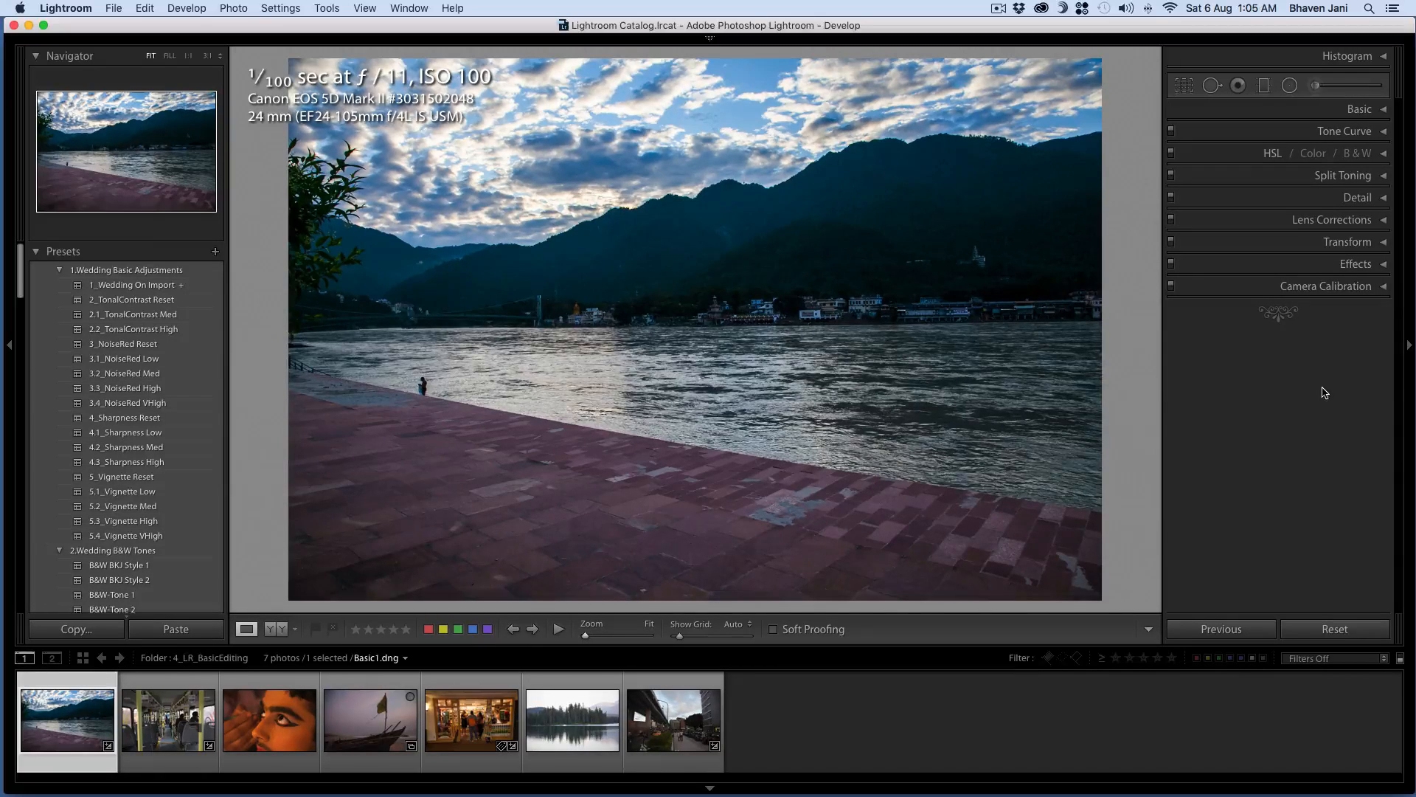
left_click(1380, 219)
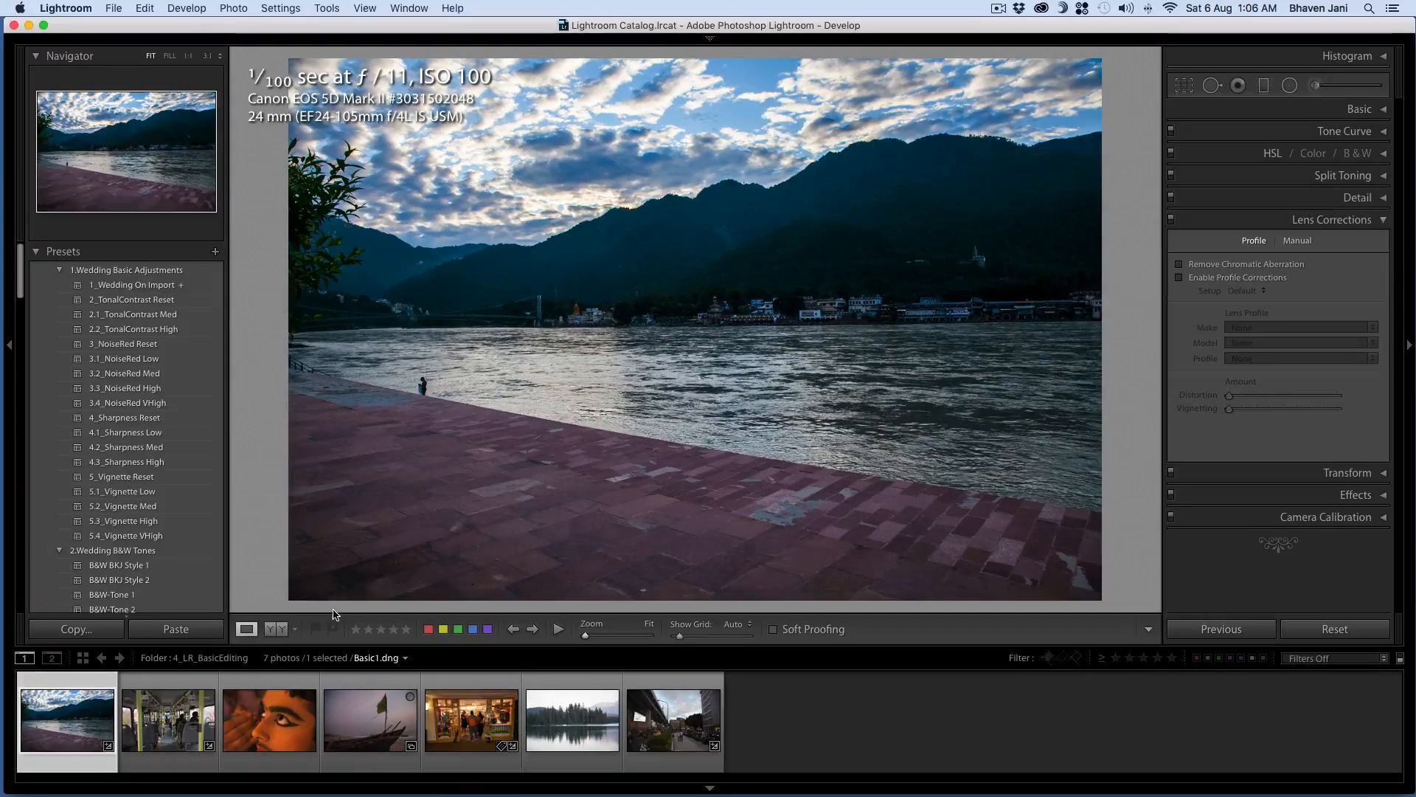
left_click(314, 195)
left_click_drag(333, 213, 508, 317)
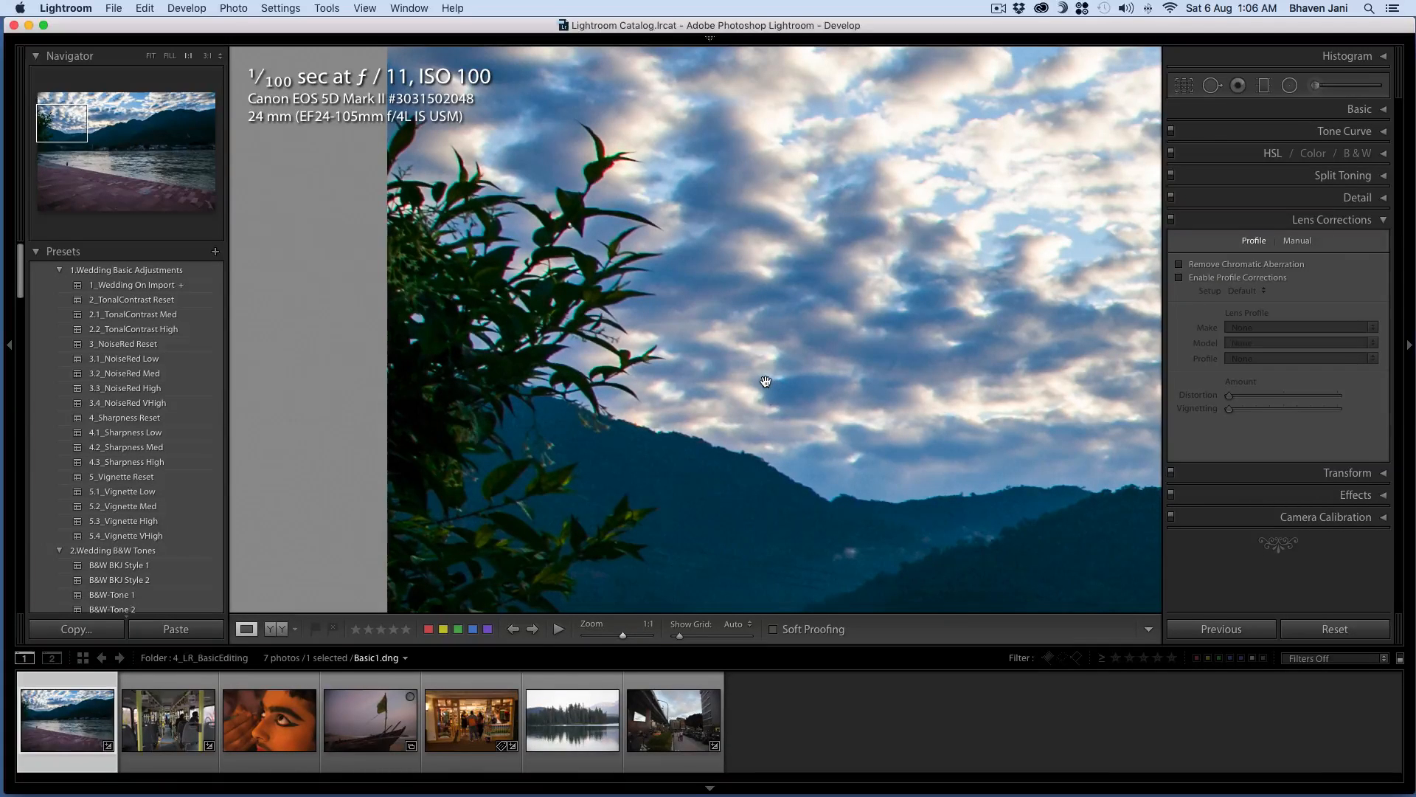
left_click(841, 409)
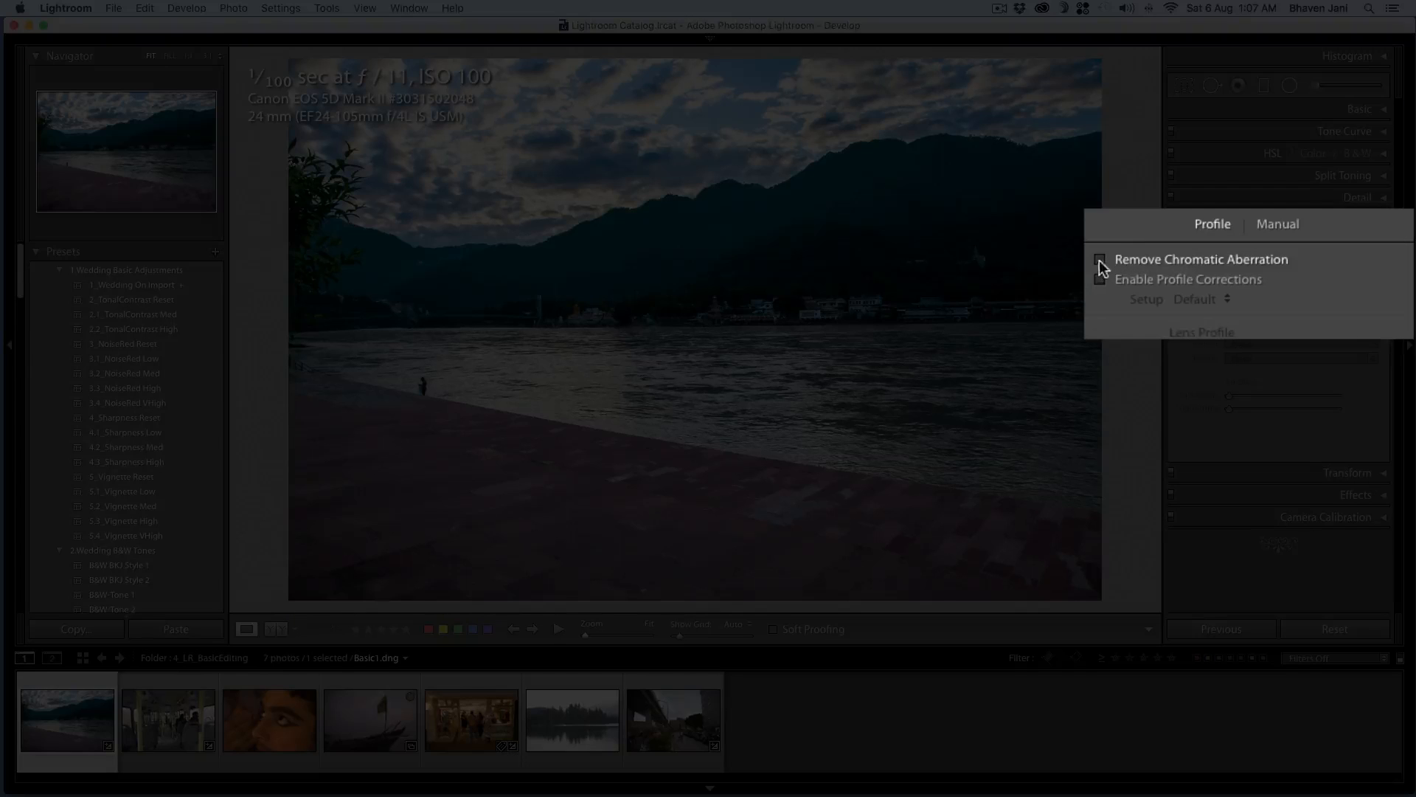
left_click(1100, 260)
left_click(1102, 281)
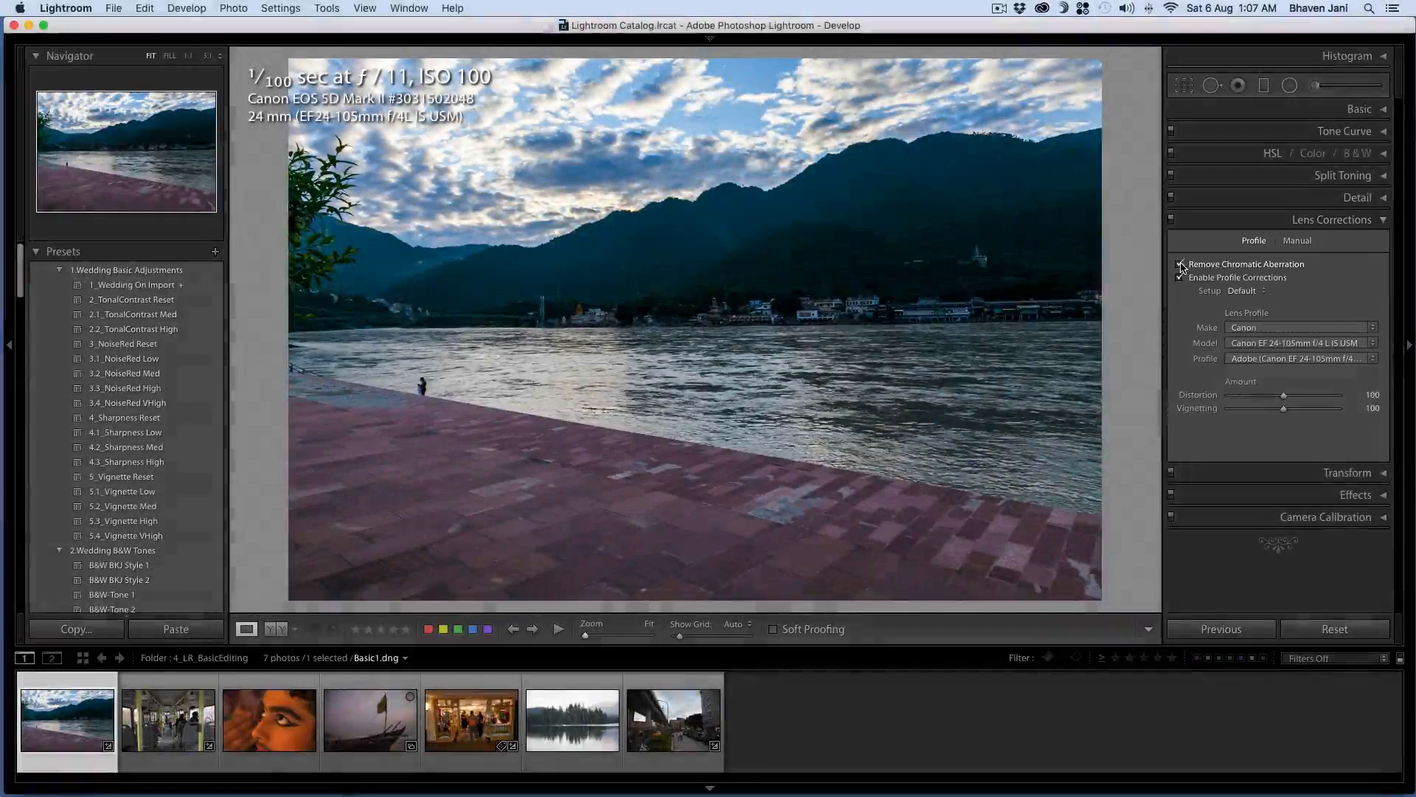
Turn off both lens corrections, compare the leaves at 1:1 with Remove Chromatic Aberration on and off, leave it on and return to the full photo
left_click(1179, 264)
left_click(1179, 279)
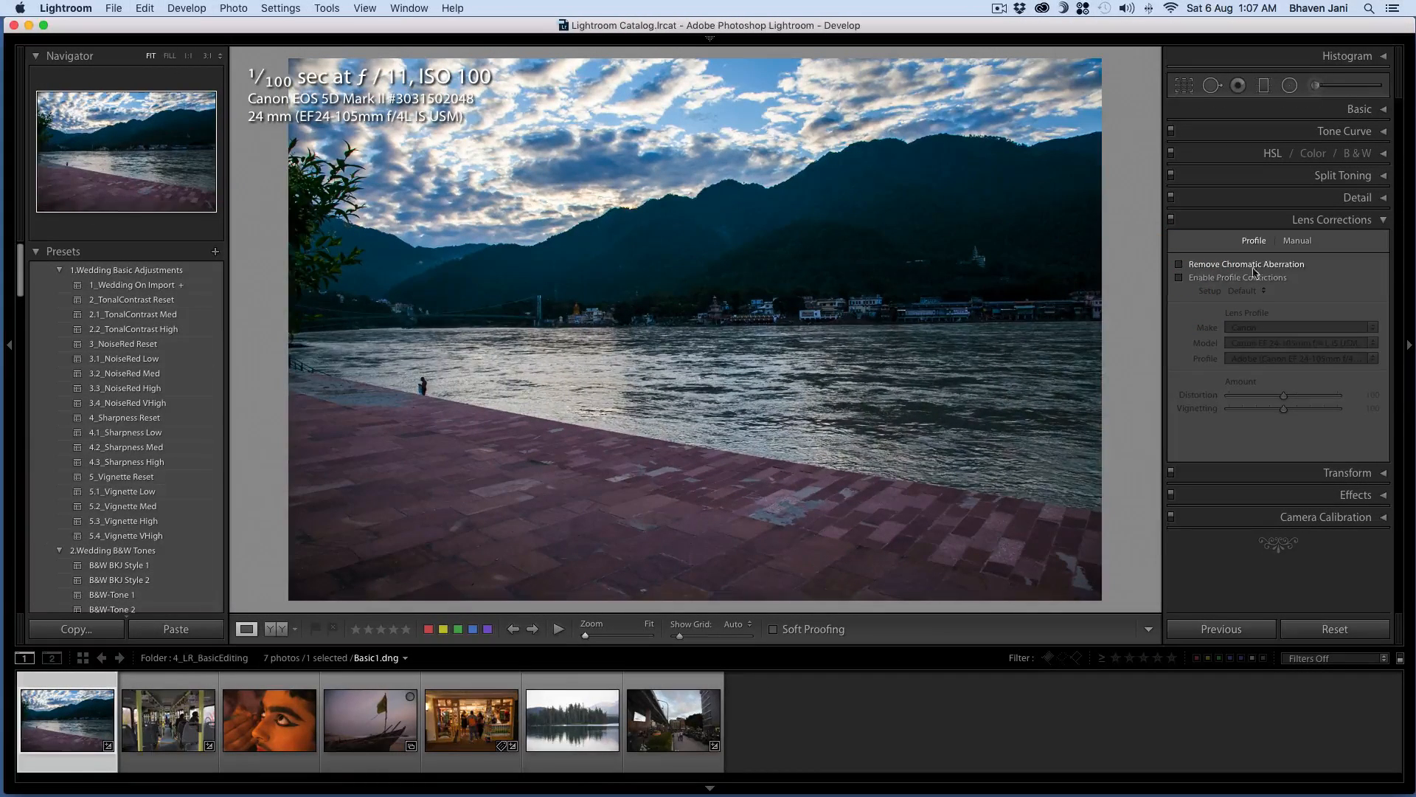
left_click(322, 193)
left_click_drag(321, 193, 624, 301)
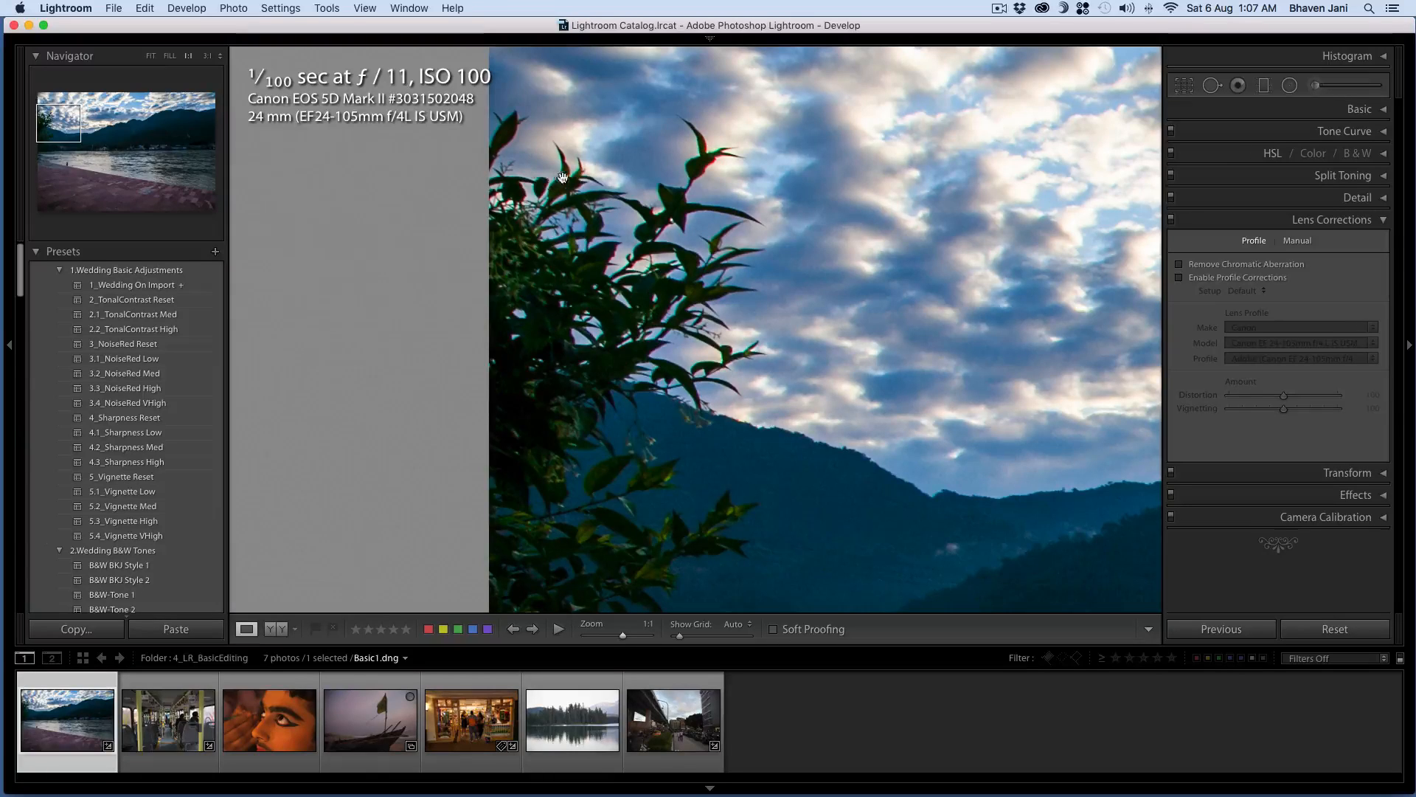
left_click(1180, 267)
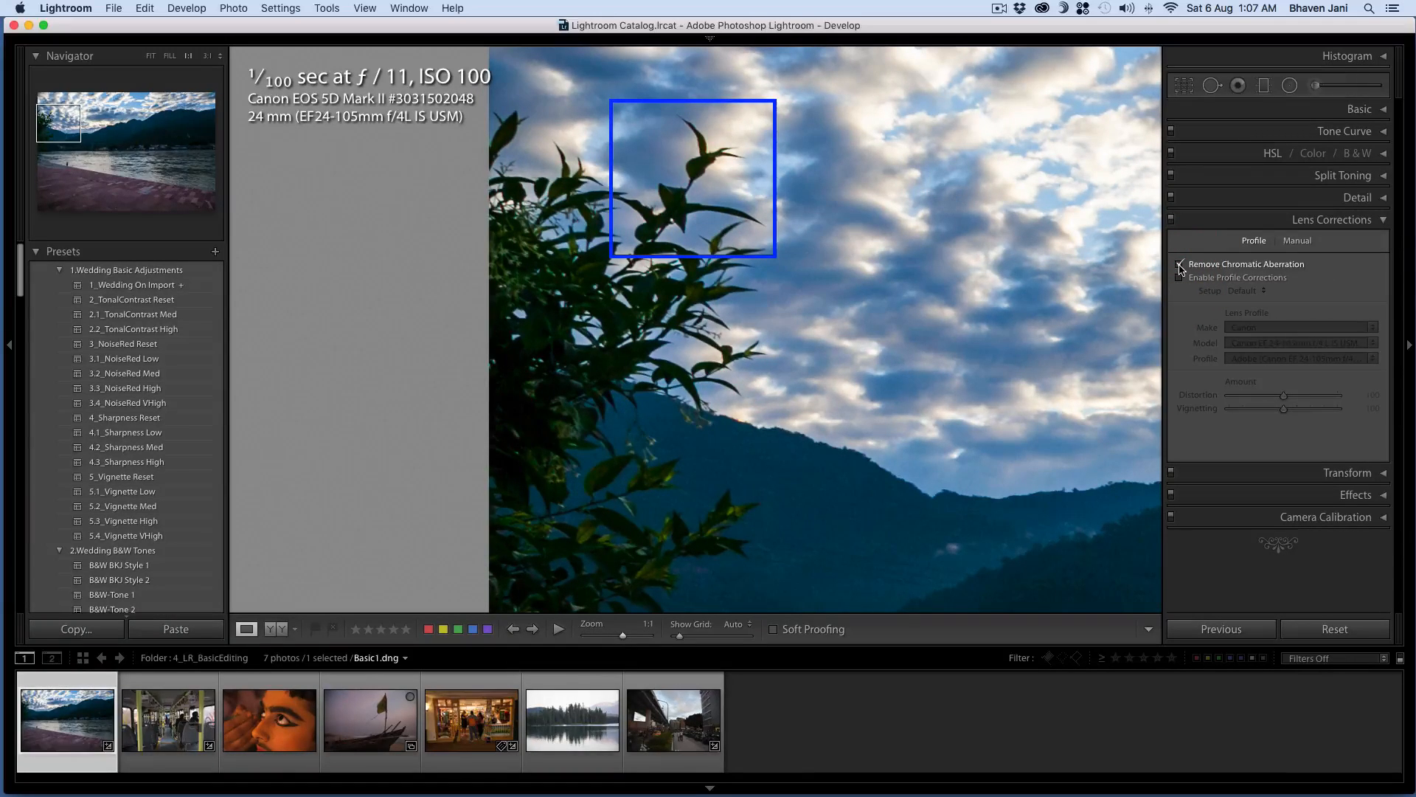
left_click(1179, 267)
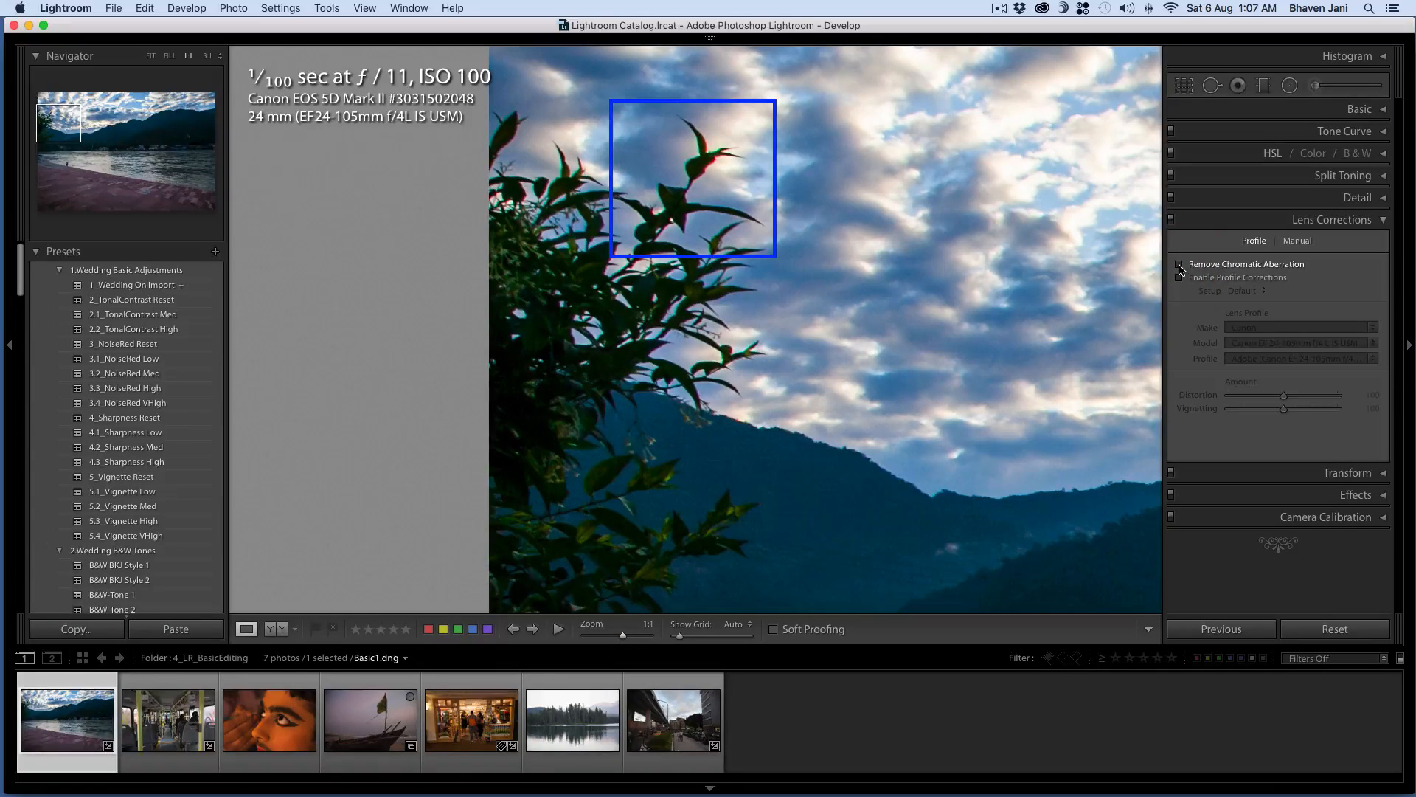
left_click(1180, 267)
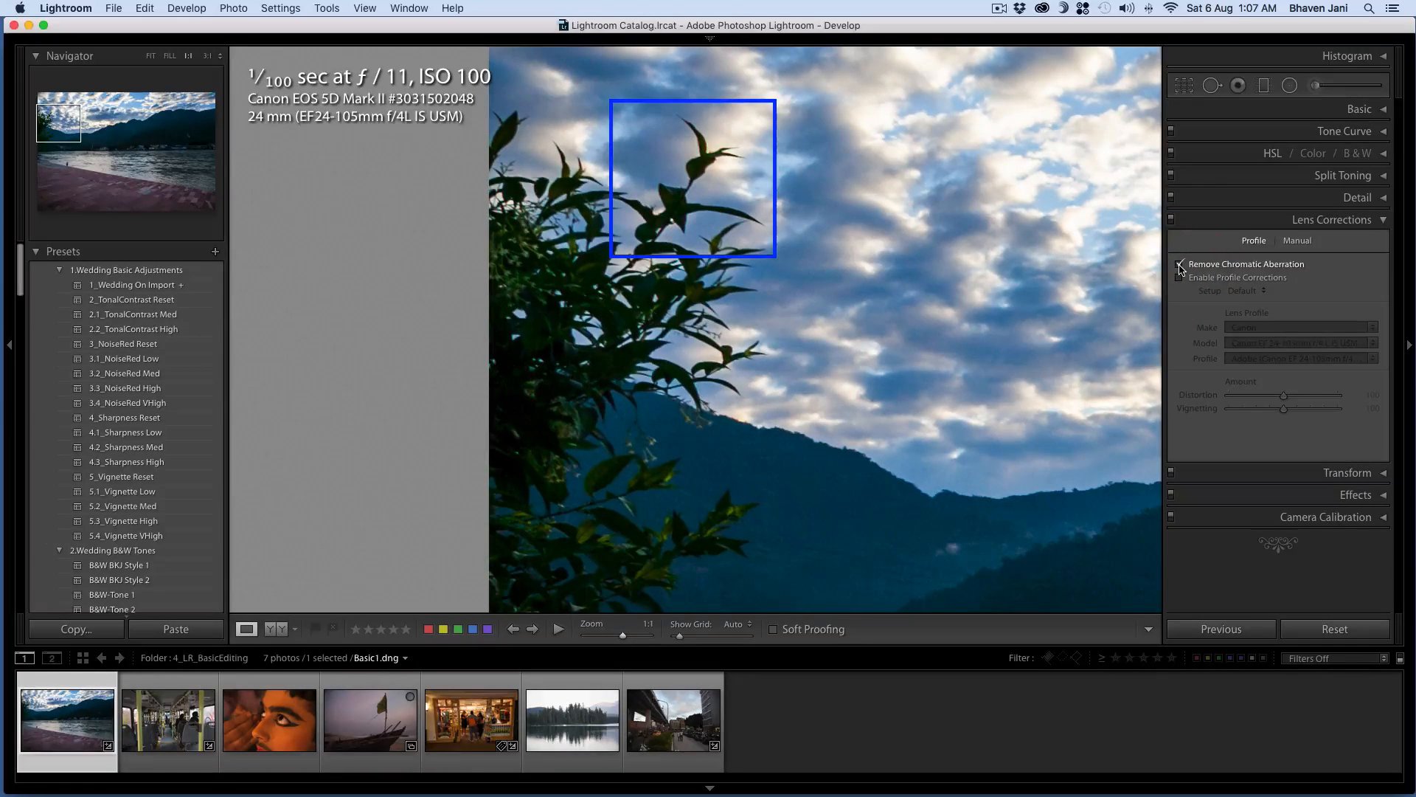
left_click(965, 296)
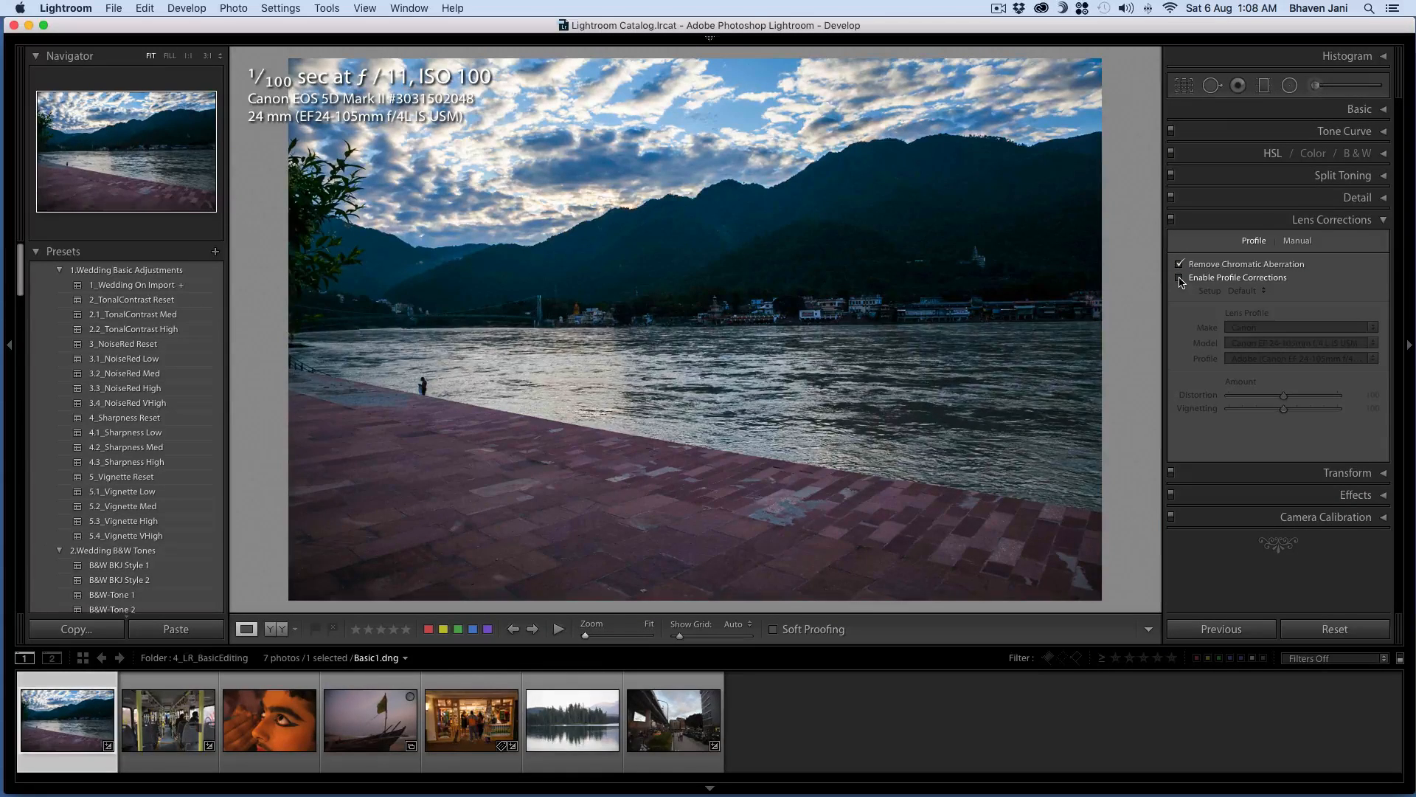
Compare the full photo with and without Enable Profile Corrections, leave the option turned on and close Lens Corrections
left_click(1180, 279)
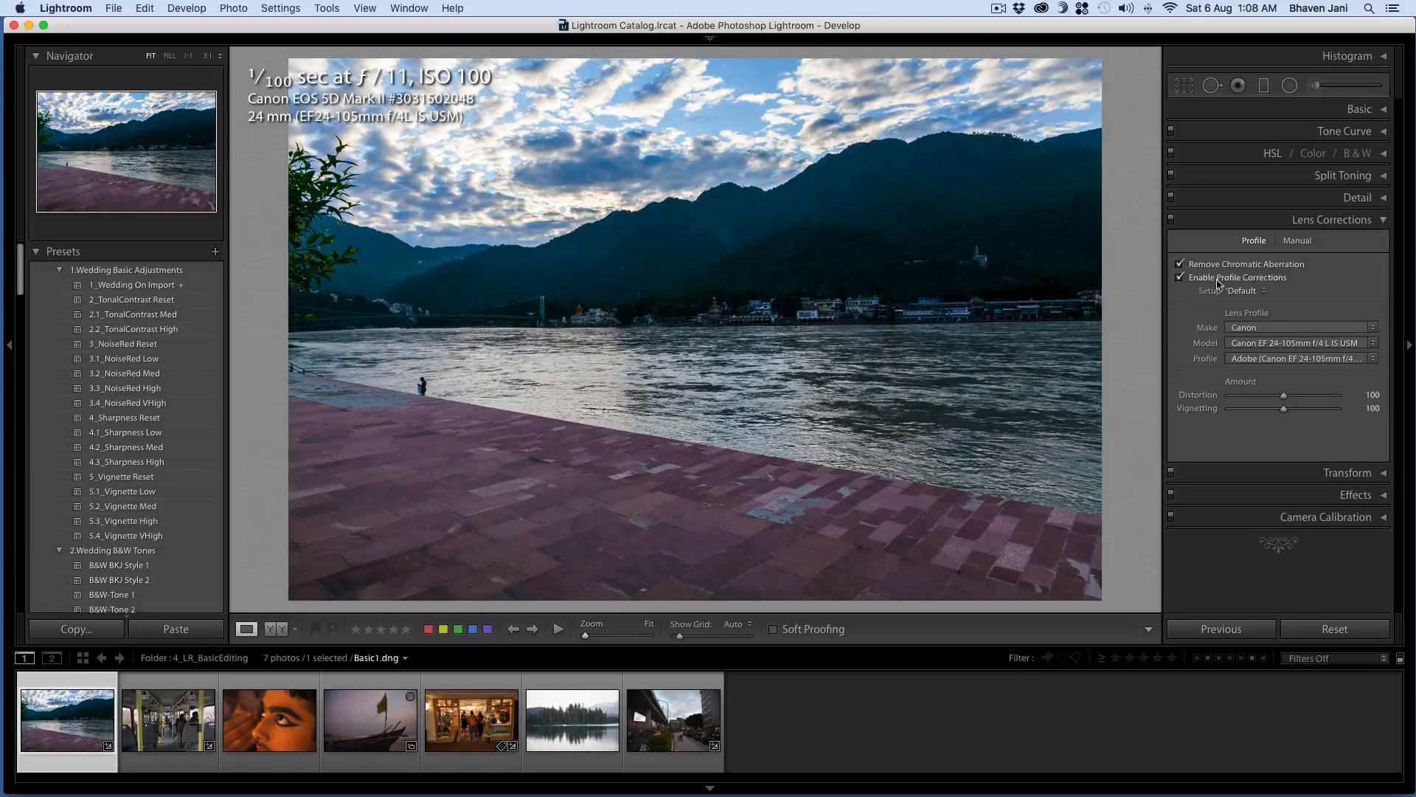
left_click(1181, 279)
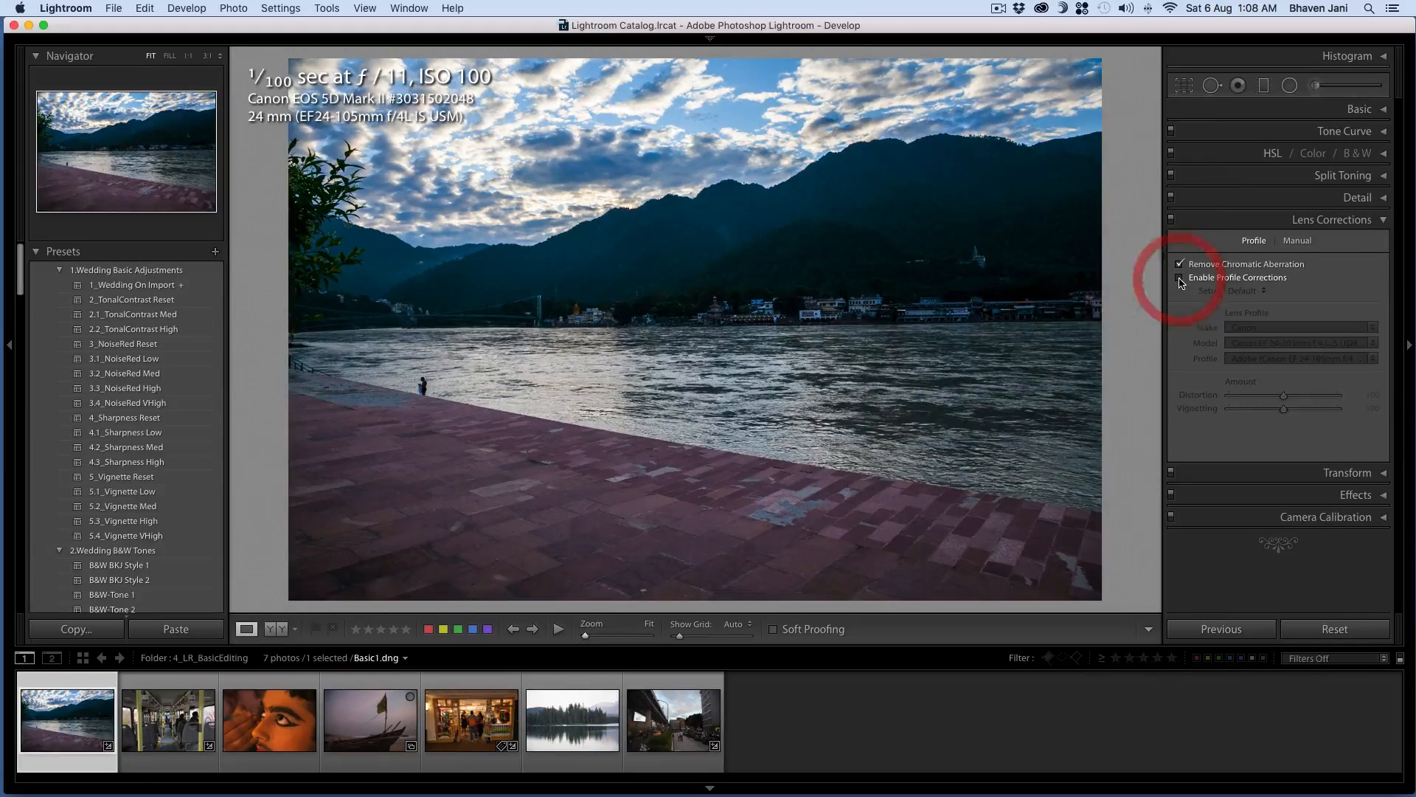
left_click(1179, 279)
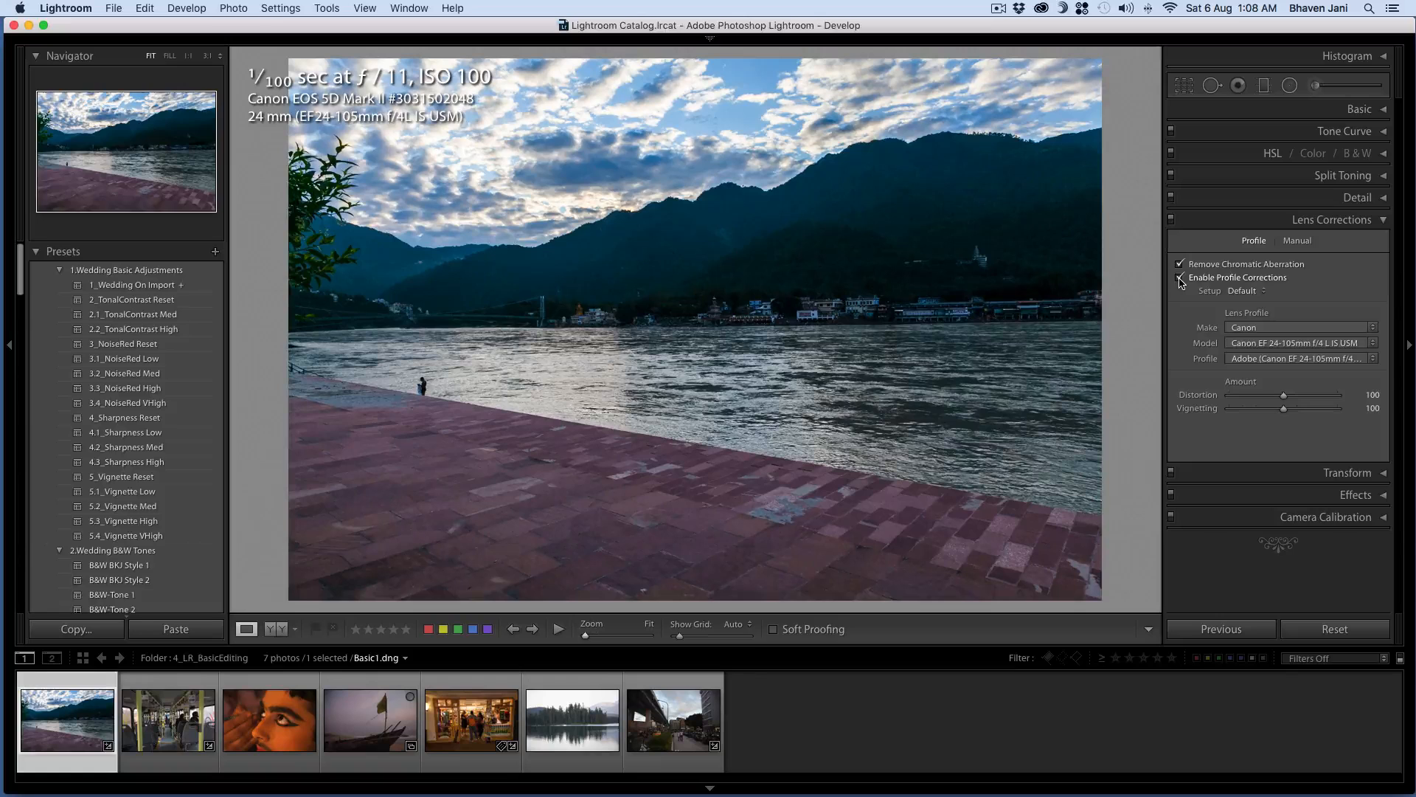
left_click(1179, 279)
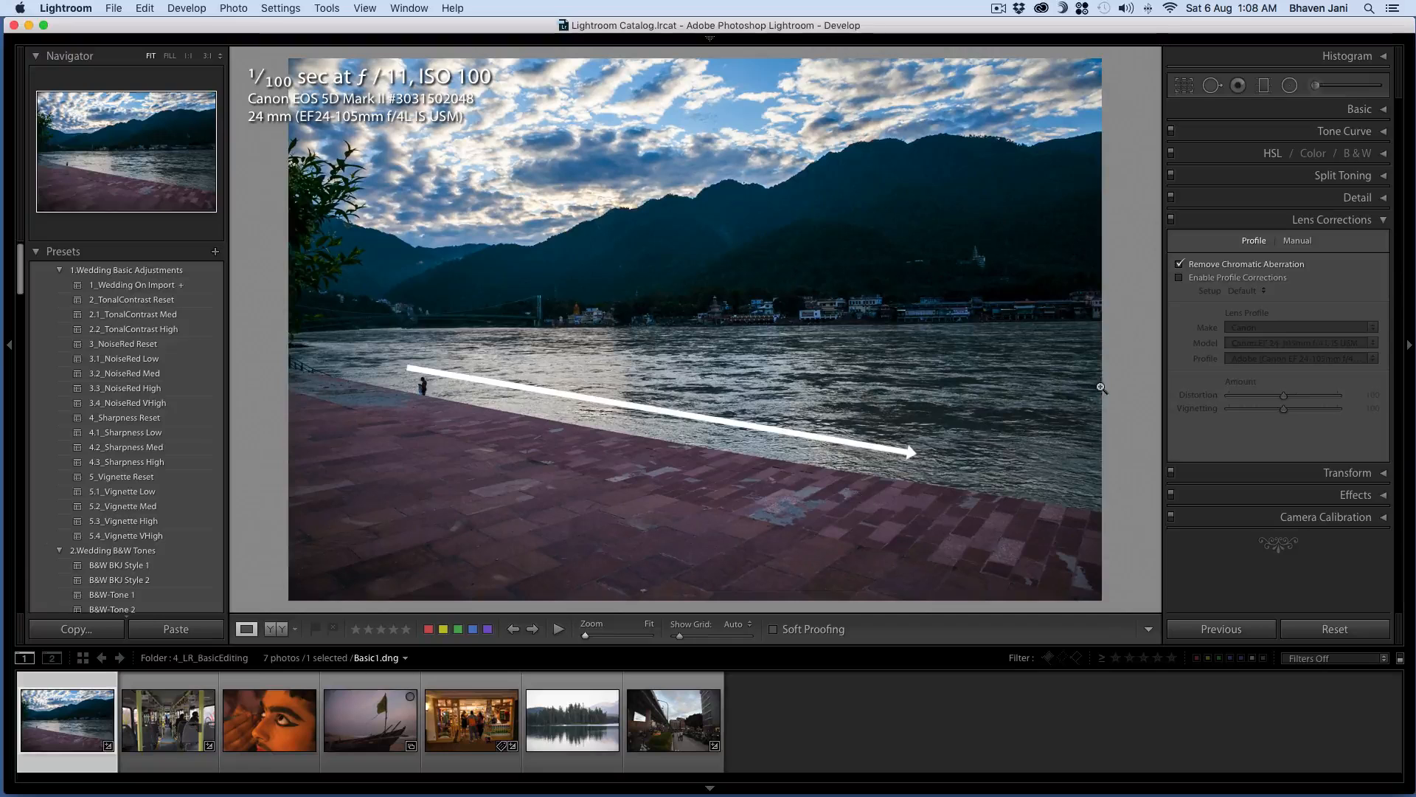
left_click(1180, 278)
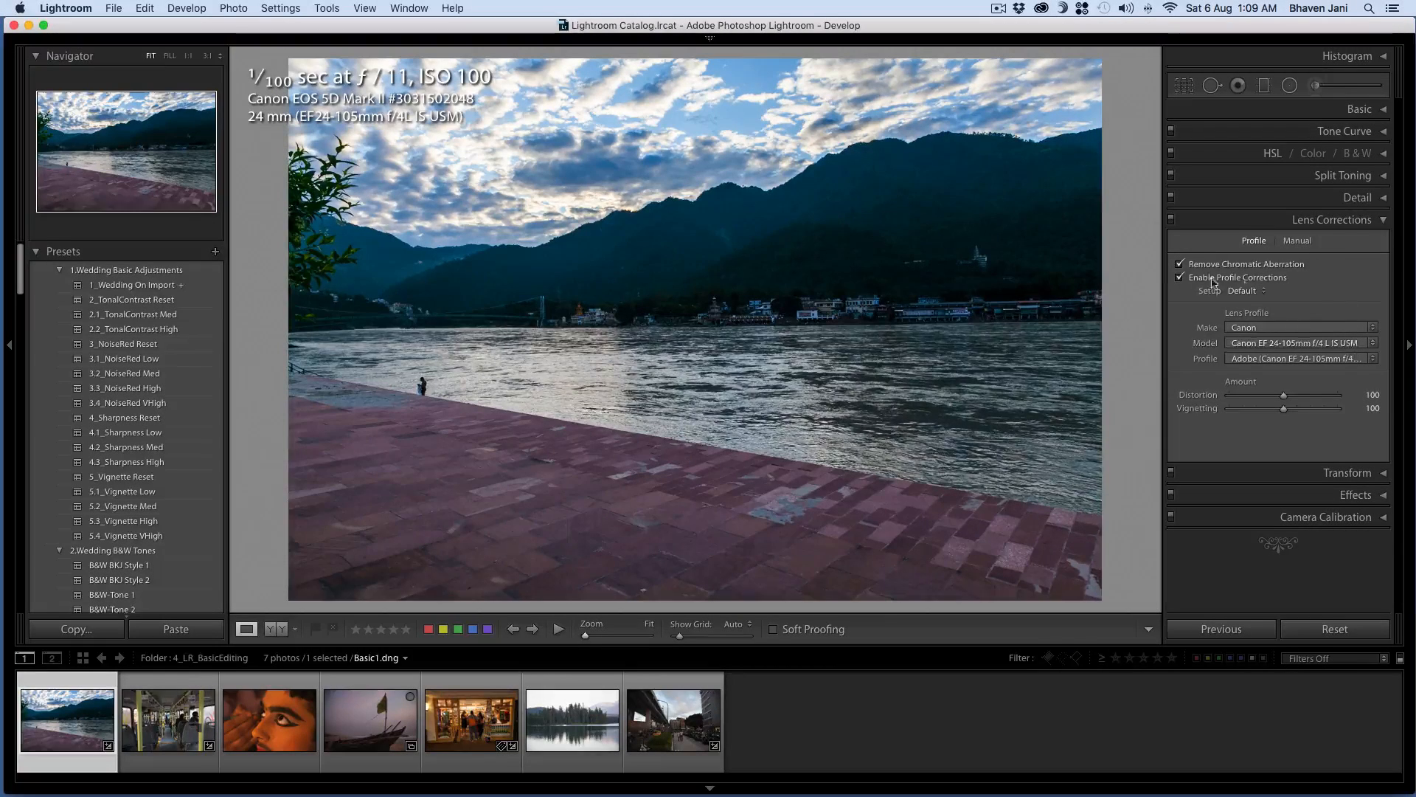
left_click(1383, 220)
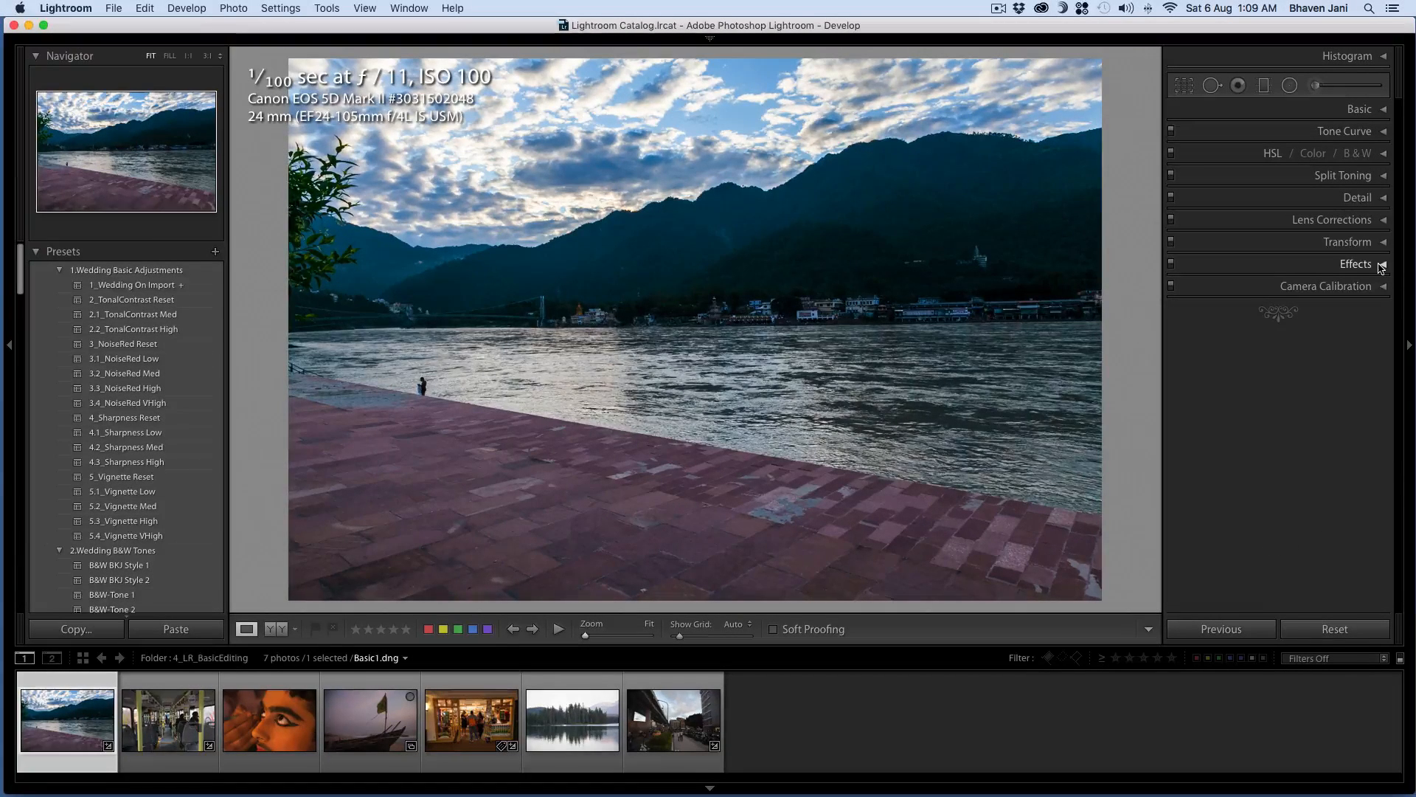
Darken the photo's edges with the Post-Crop Vignetting Amount, trying -20 and -100 before easing it back to a subtle vignette
left_click(1382, 266)
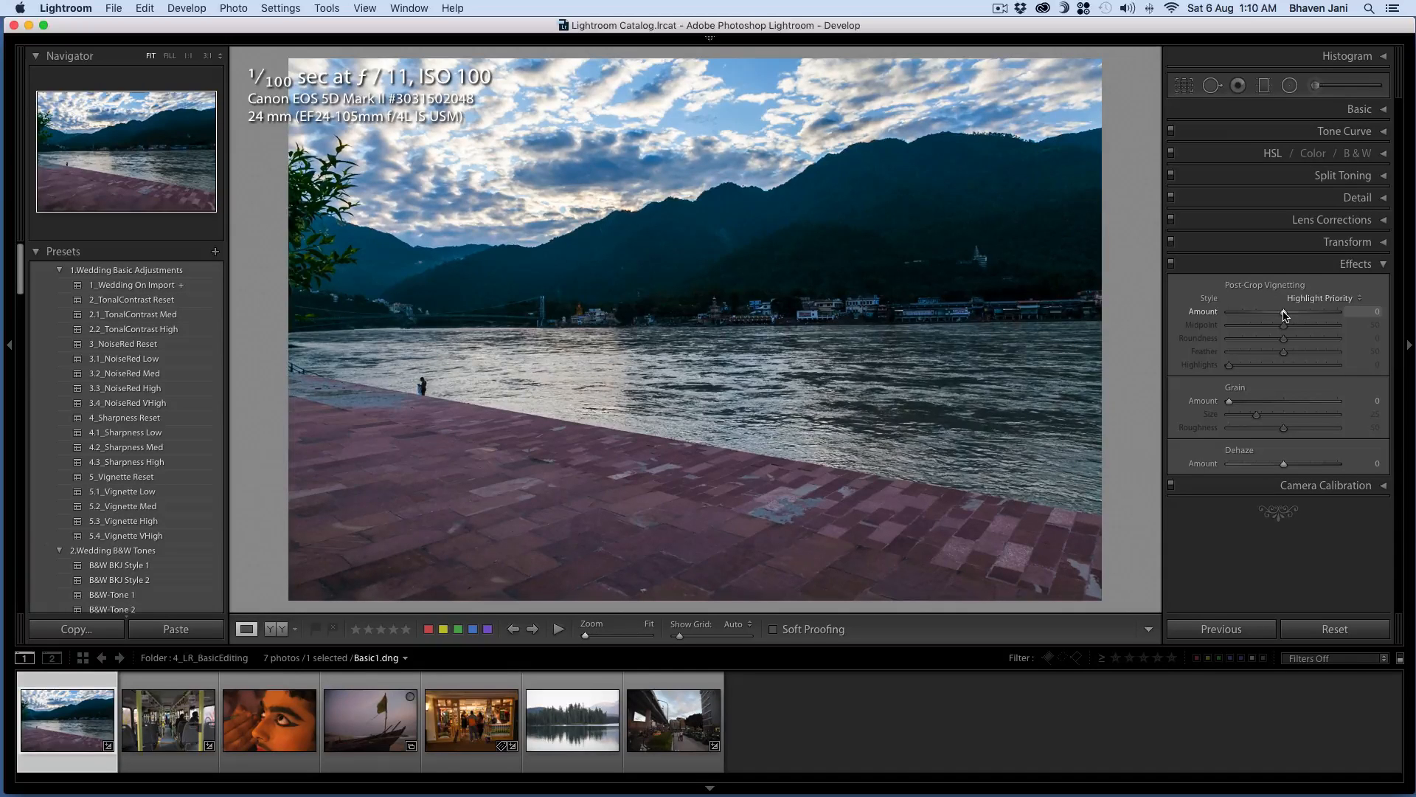
left_click_drag(1284, 314, 1275, 318)
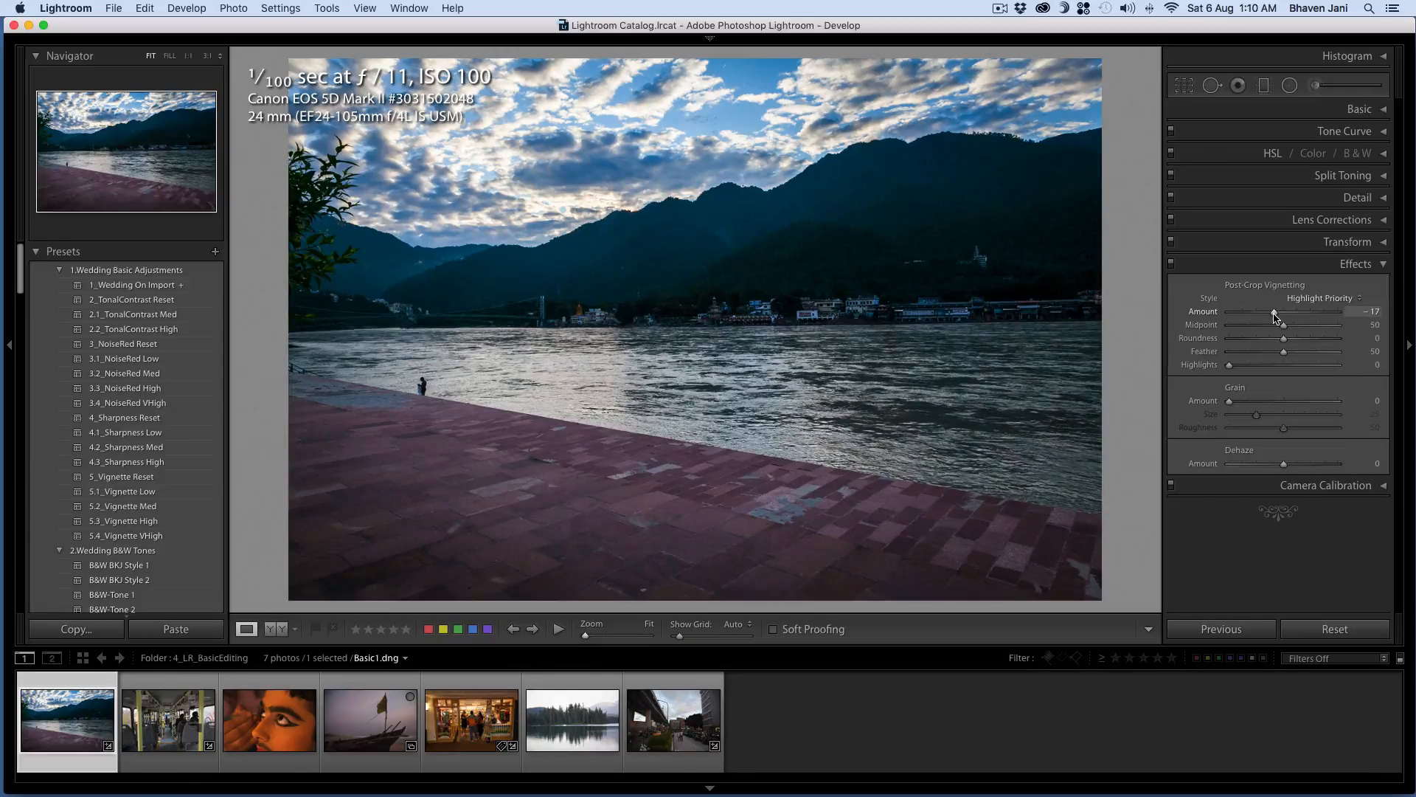
left_click_drag(1275, 317, 1273, 318)
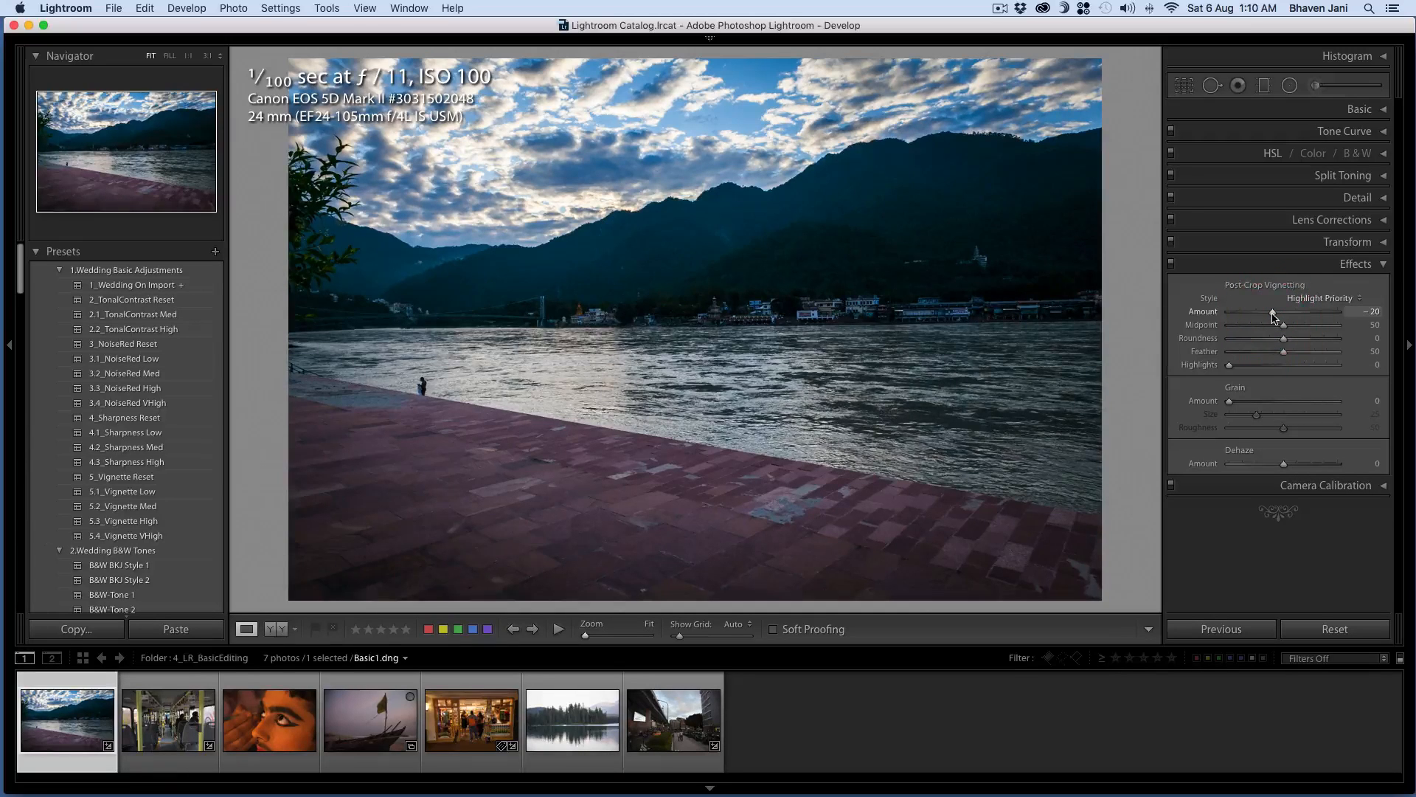
left_click(1273, 316)
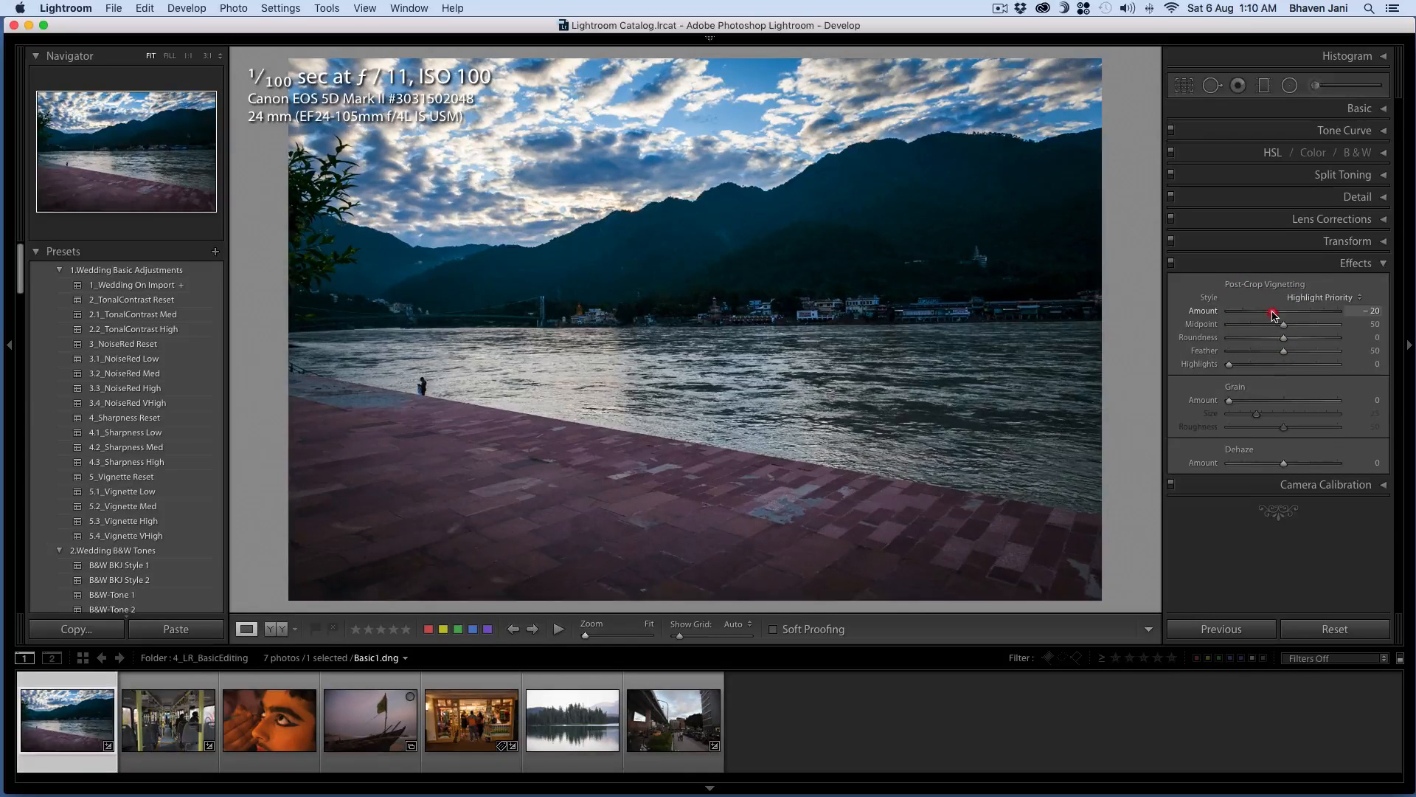
left_click_drag(1274, 315, 1227, 315)
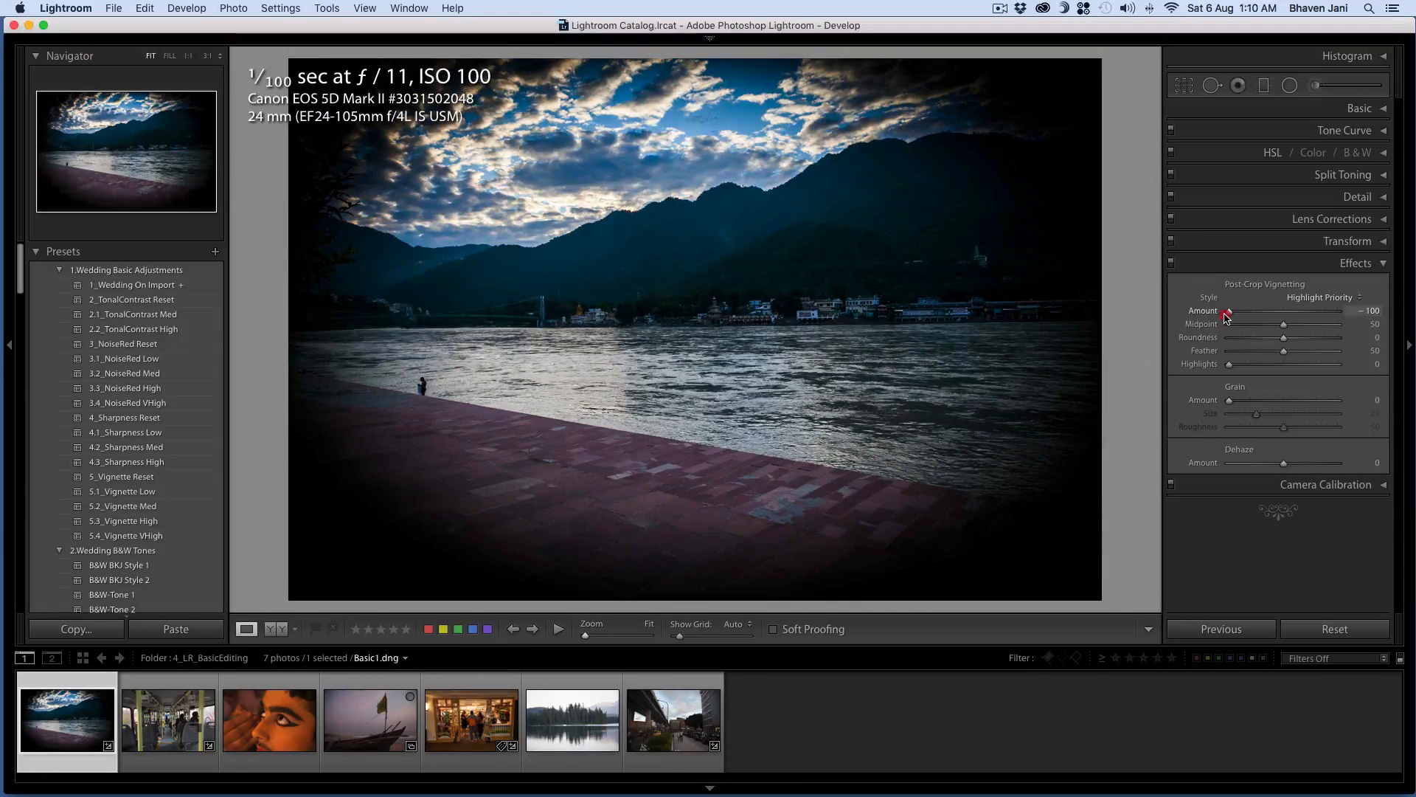
left_click_drag(1226, 315, 1270, 316)
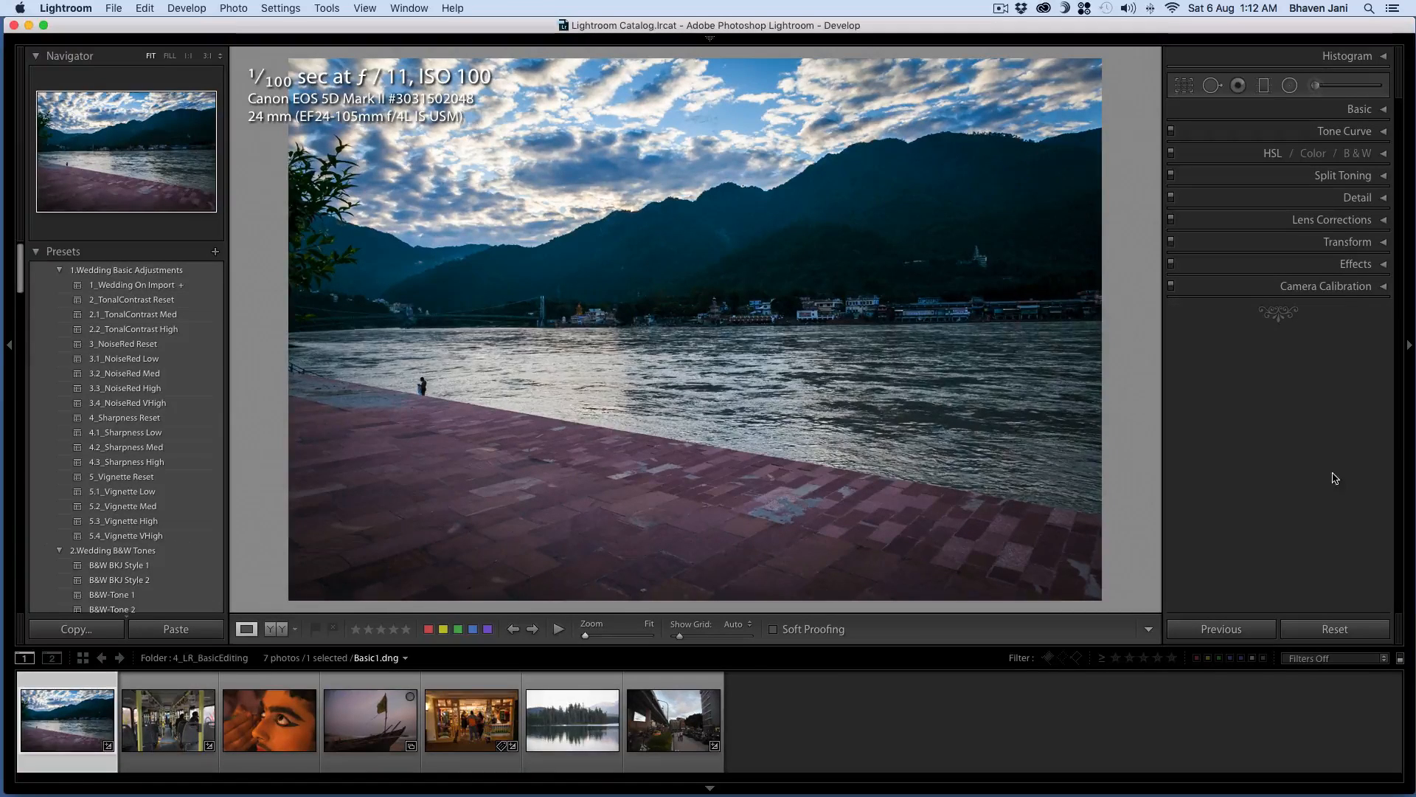
Compare the original and edited photo side by side with all surrounding panels hidden
left_click(294, 628)
left_click(396, 644)
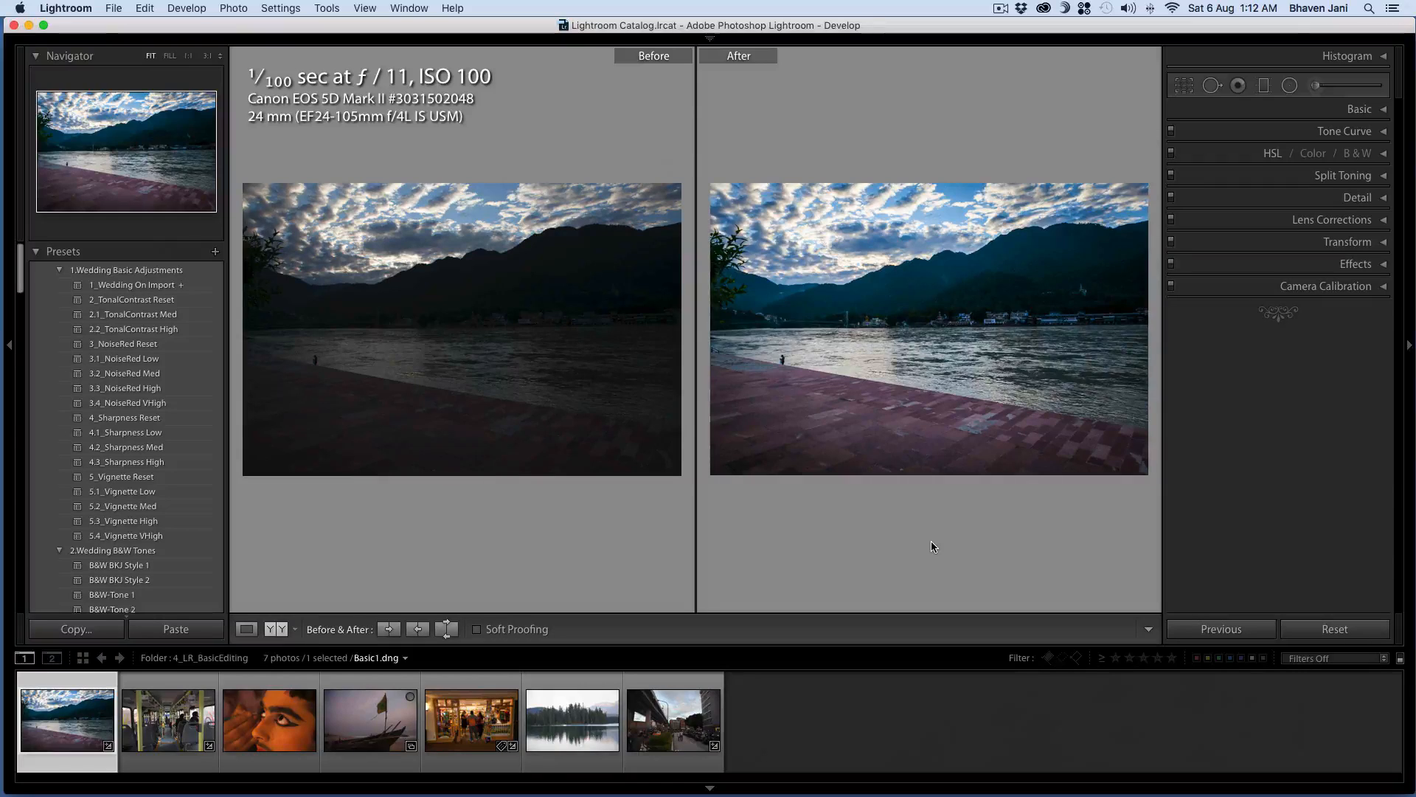
key("shift+Tab")
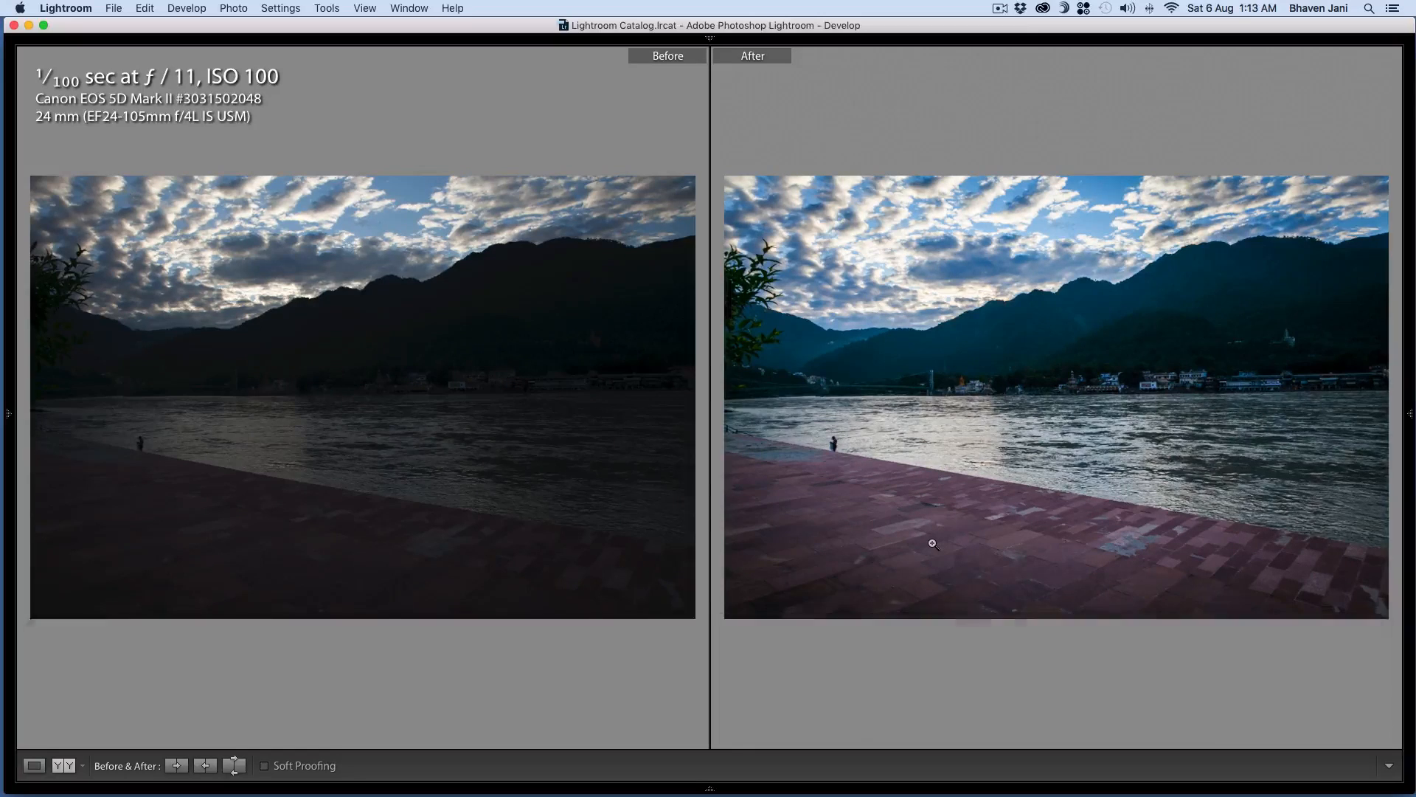